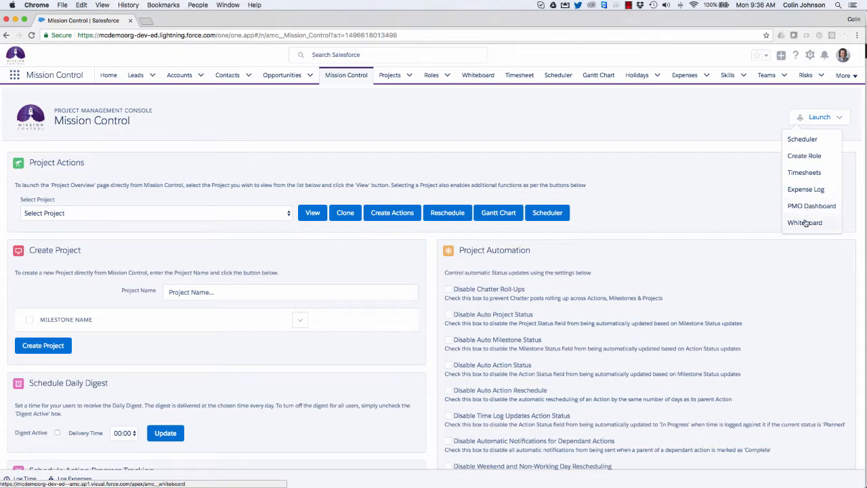
Review the project selection list, the daily digest and action progress scheduling options, and the project automation settings
click(75, 215)
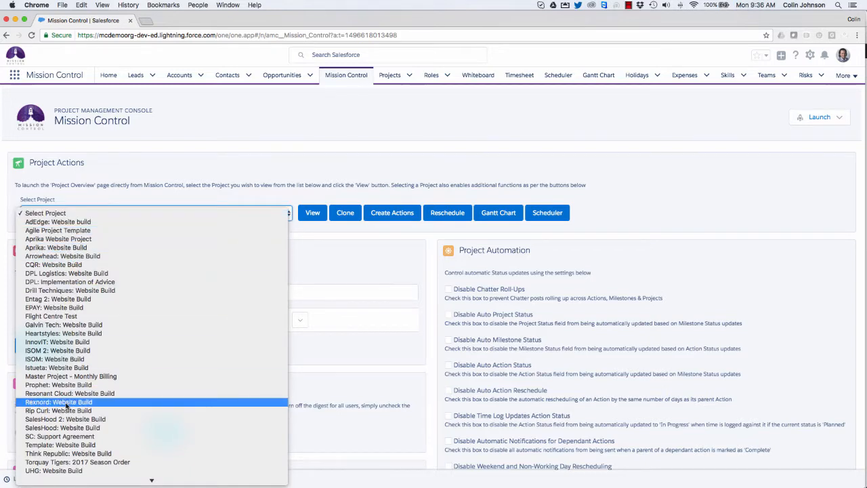
scroll(66, 406, down, 1)
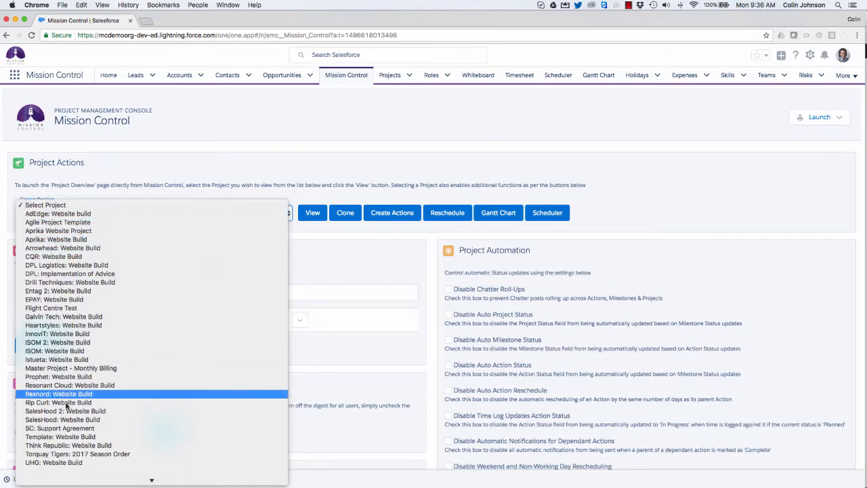
click(115, 184)
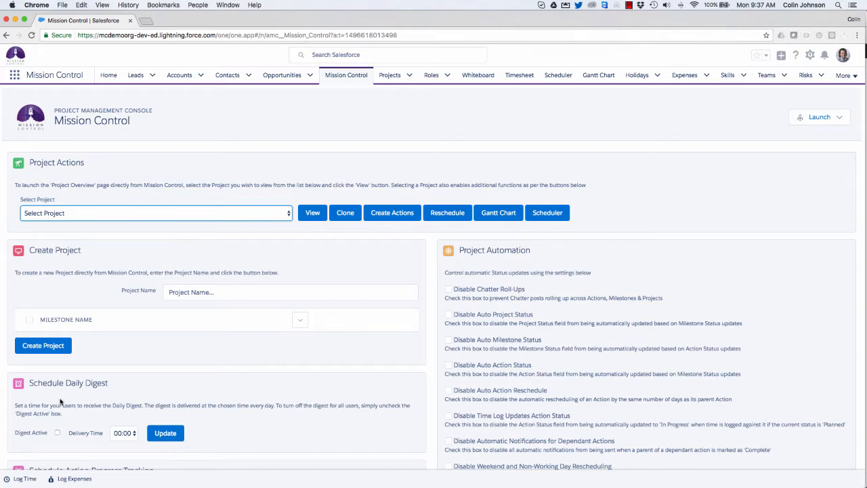
scroll(59, 401, down, 3)
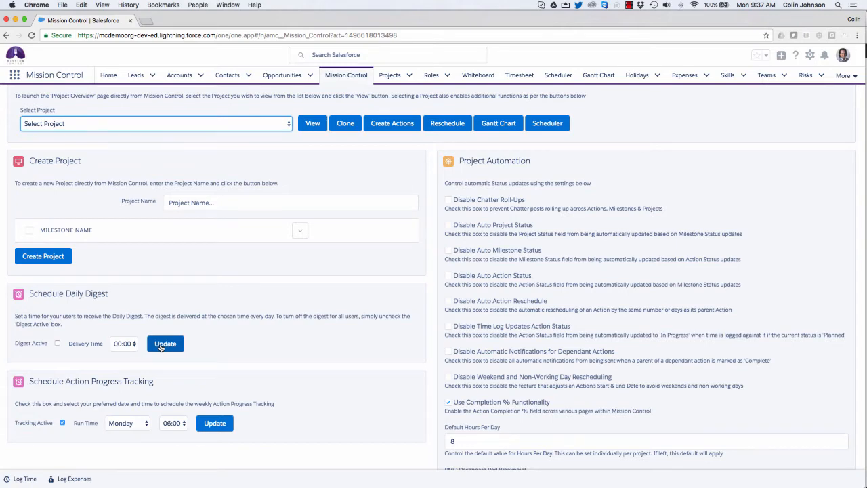
scroll(161, 346, down, 2)
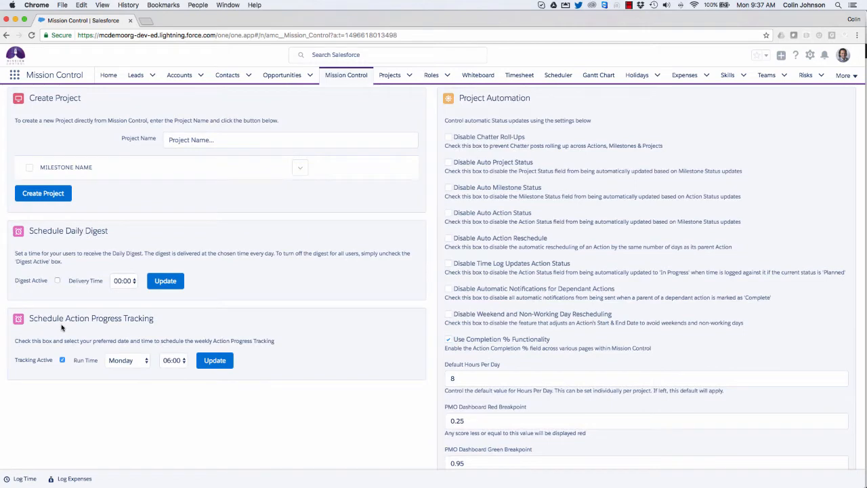
scroll(61, 328, up, 4)
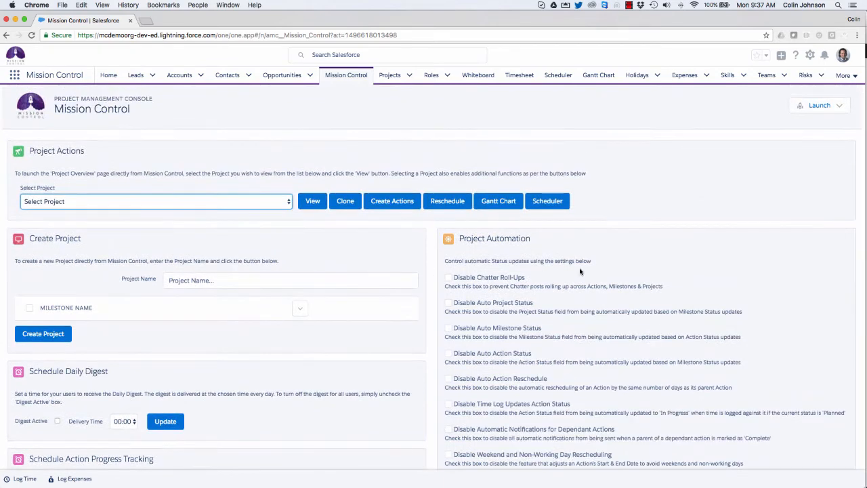
scroll(580, 272, down, 1)
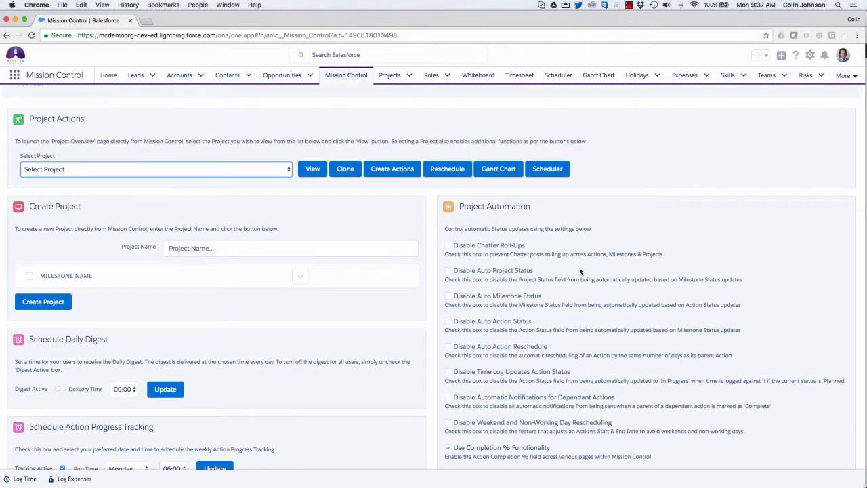
scroll(580, 272, down, 3)
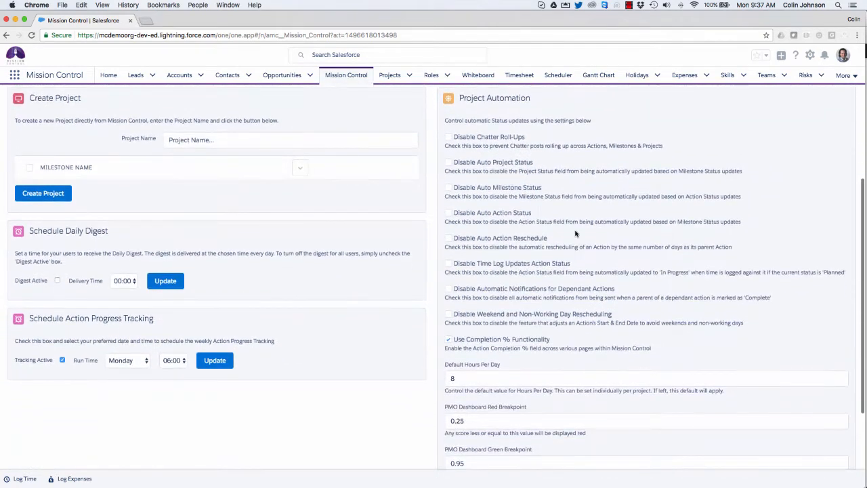
scroll(447, 238, down, 2)
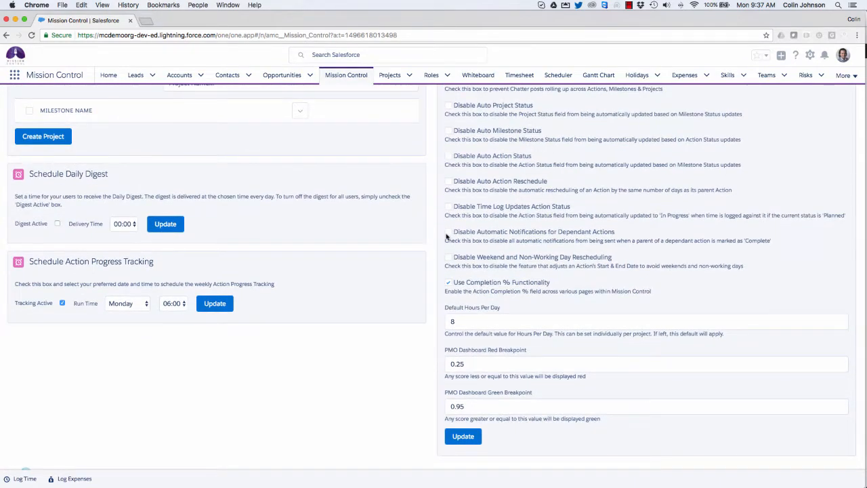
scroll(446, 236, up, 5)
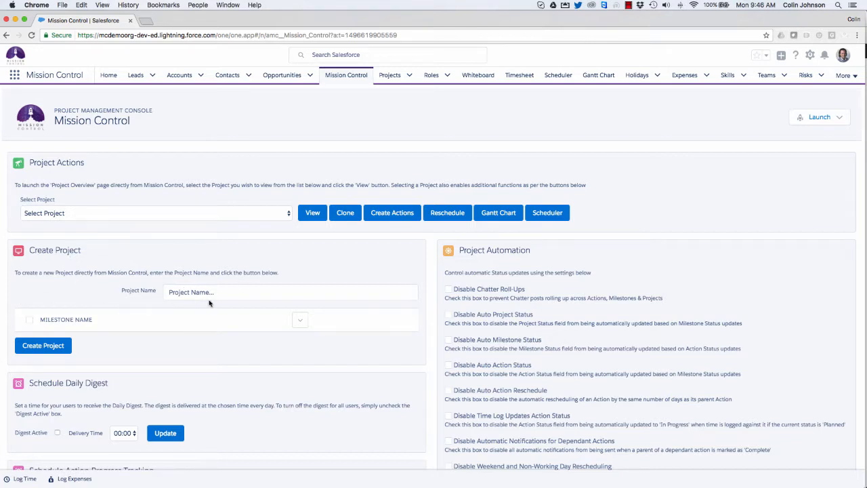
Enter "salesforce.com: Website Build" as the name of the new project
click(180, 293)
text(sa)
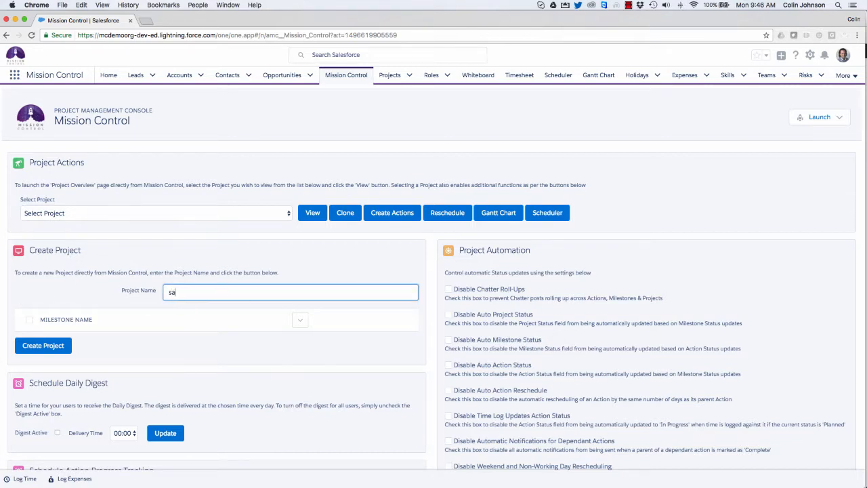
text(lesforce.com: Website Build)
Add two milestones named Design and Build to the new project
click(300, 319)
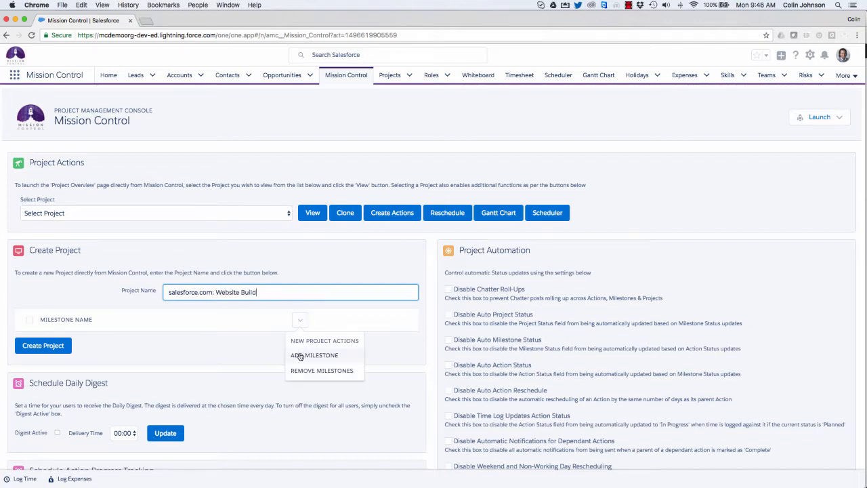
click(300, 356)
click(329, 288)
text(Design)
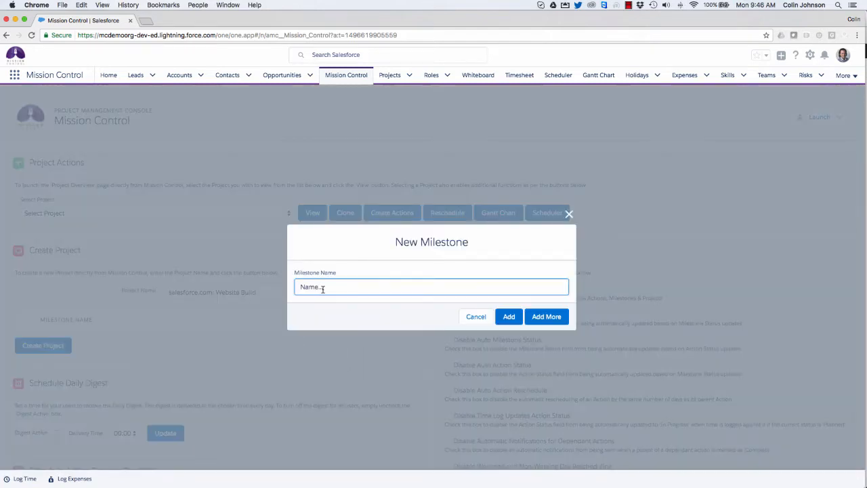
click(546, 316)
text(Build)
click(546, 316)
Add a third milestone named Deliver and create the project
text(Dleive)
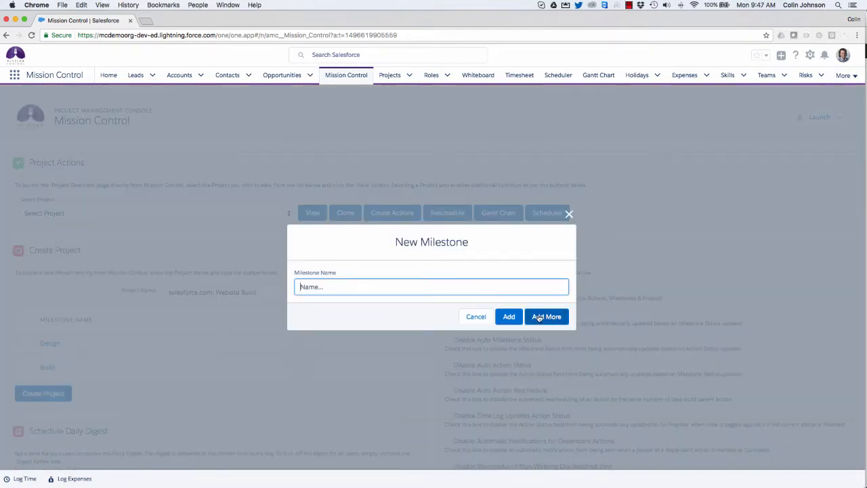
key(BackSpace)
key(BackSpace)
key(BackSpace)
key(BackSpace)
key(BackSpace)
text(eliver)
click(509, 317)
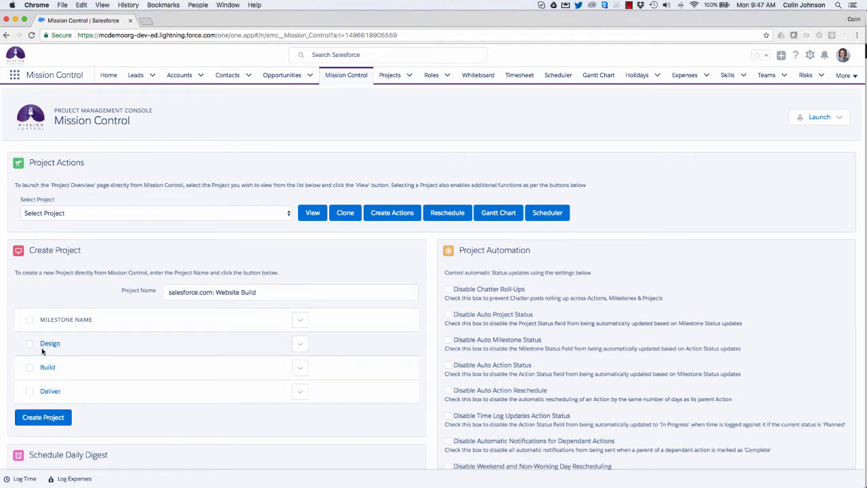
click(43, 418)
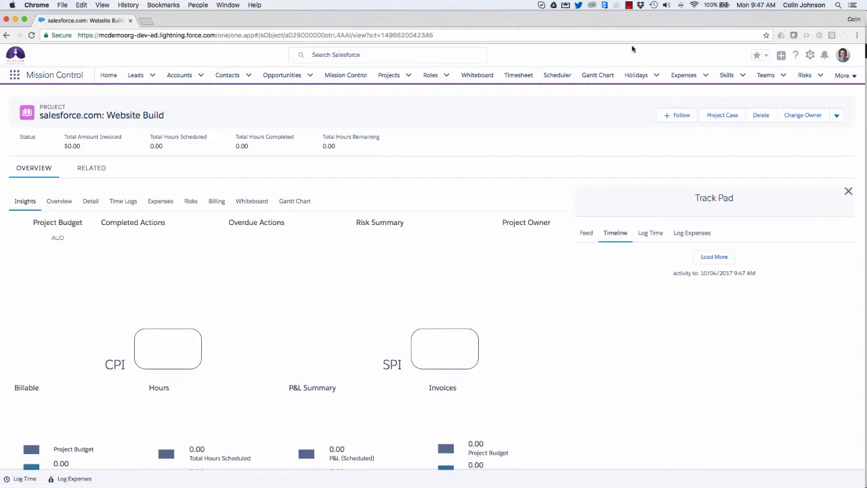
Edit the project record, setting its status to Planned and its category to Client Project
click(838, 117)
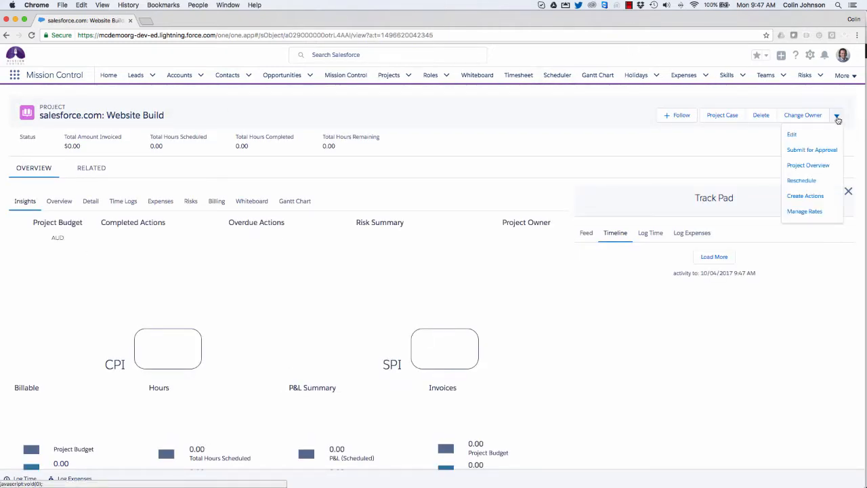
click(790, 136)
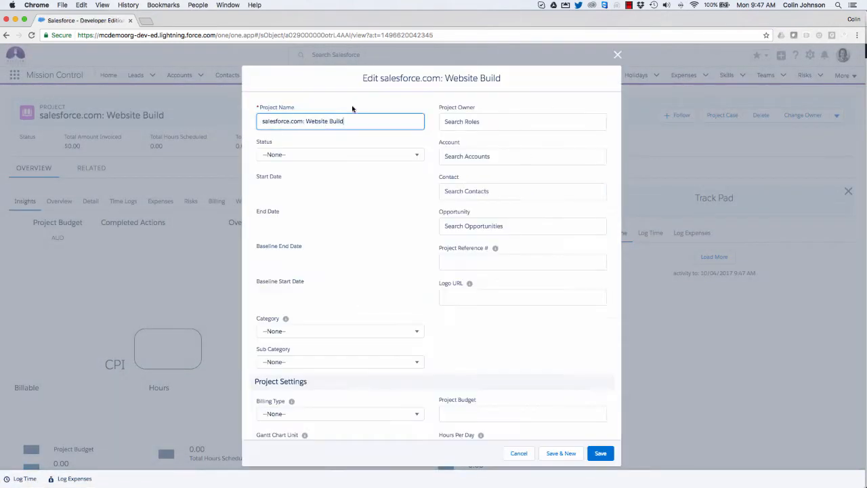
click(339, 155)
click(285, 188)
click(339, 330)
click(284, 365)
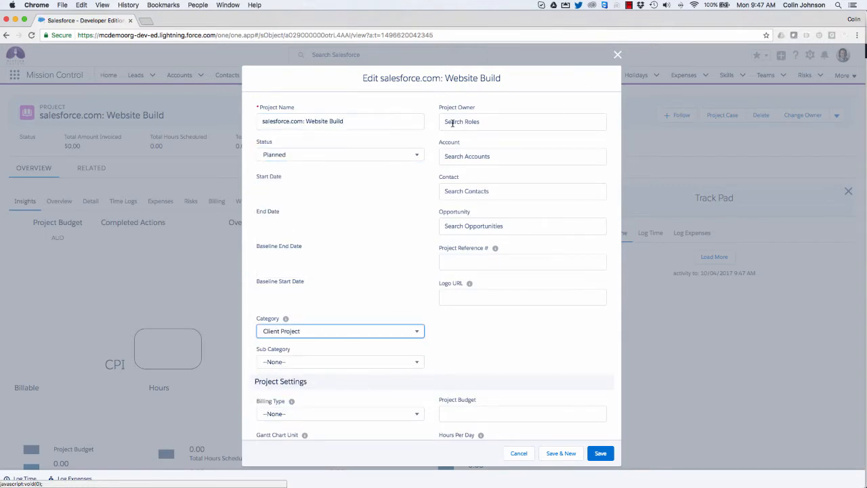
Search the roles for the project owner and assign the person listed as Project Lead
click(452, 123)
text(co)
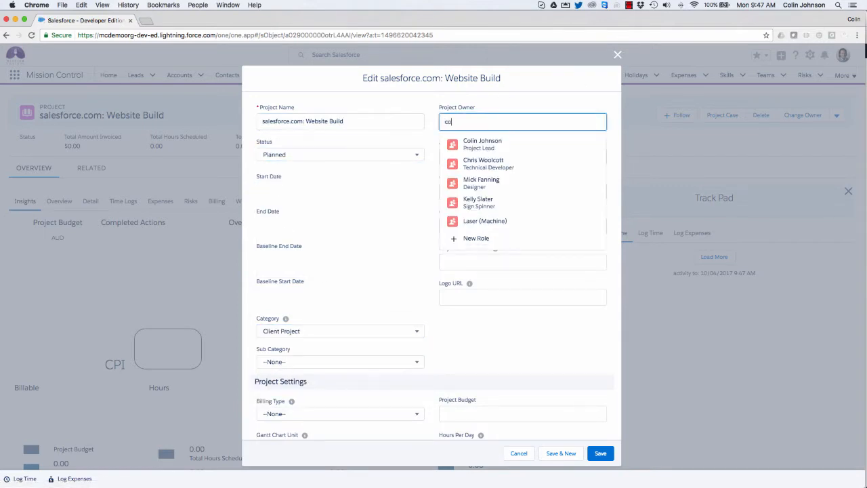
click(484, 158)
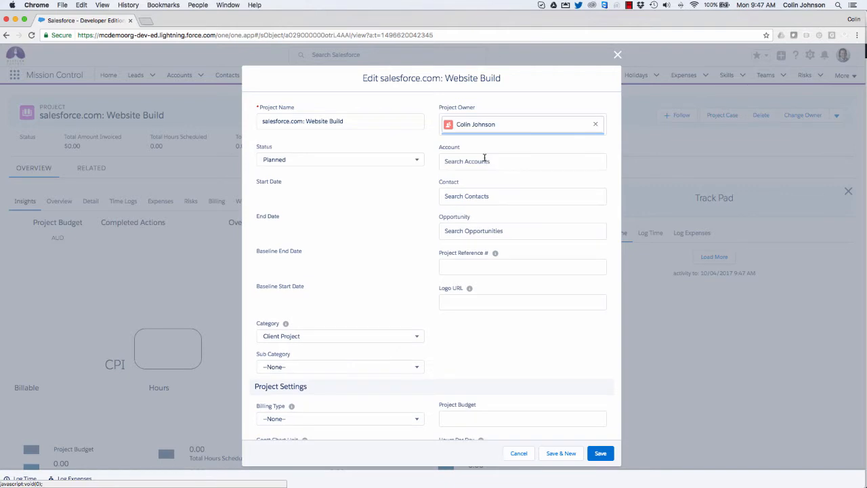
Set the project's account to salesforce.com and choose that company's contact person as the contact
click(462, 162)
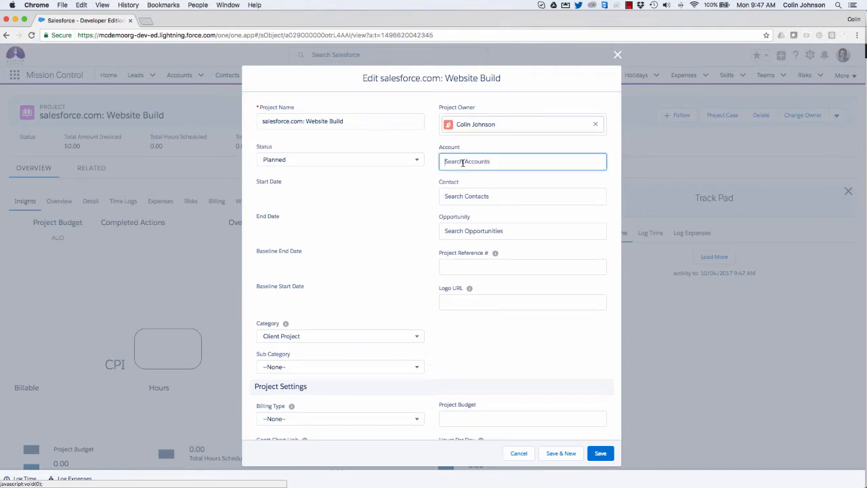
text(sales)
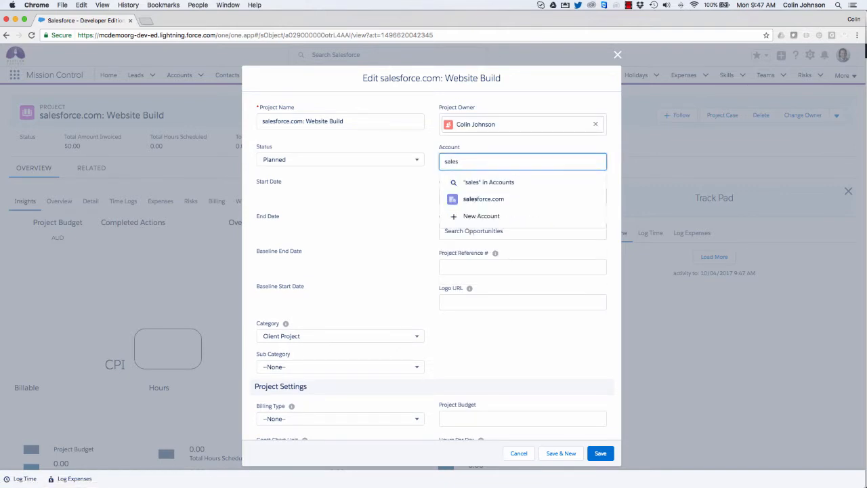
click(480, 198)
click(458, 200)
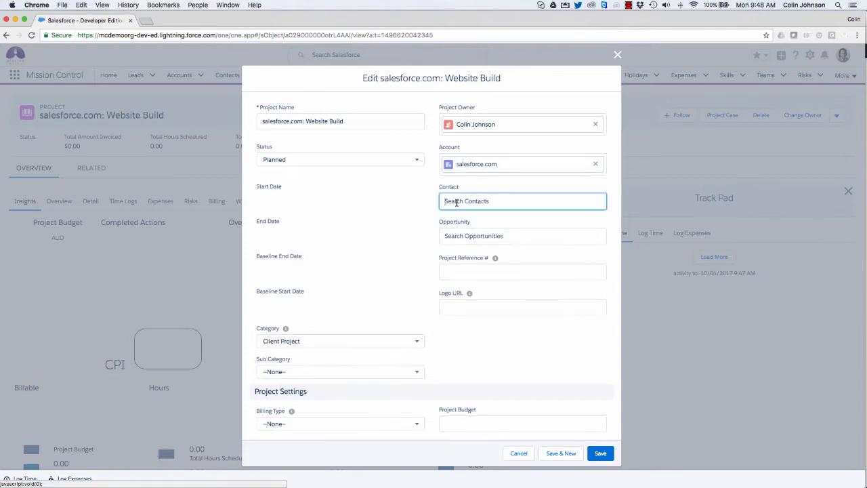
text(marc)
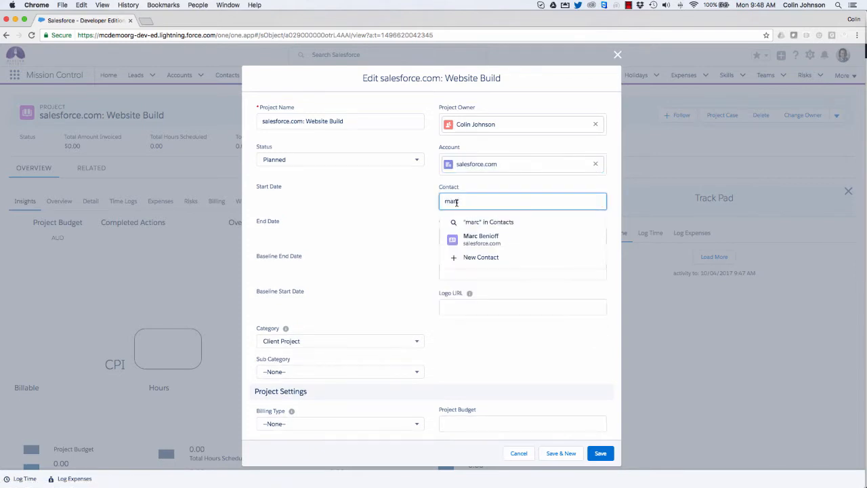
click(471, 237)
Link the "salesforce.com: Website Build" opportunity and enter SFDC001 as the project reference
click(464, 242)
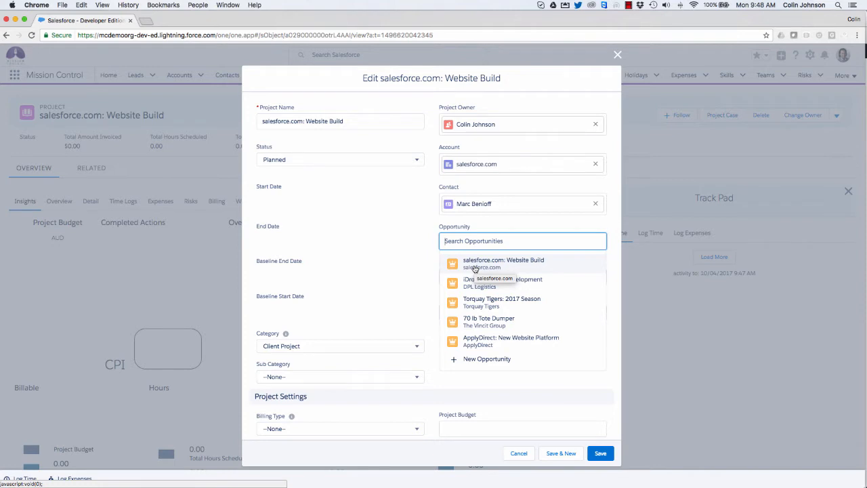
click(475, 269)
click(447, 282)
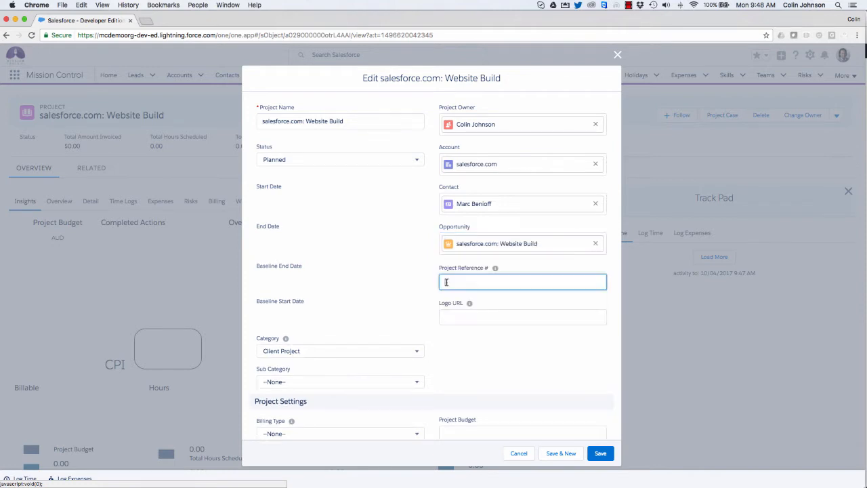
text(SFDC001)
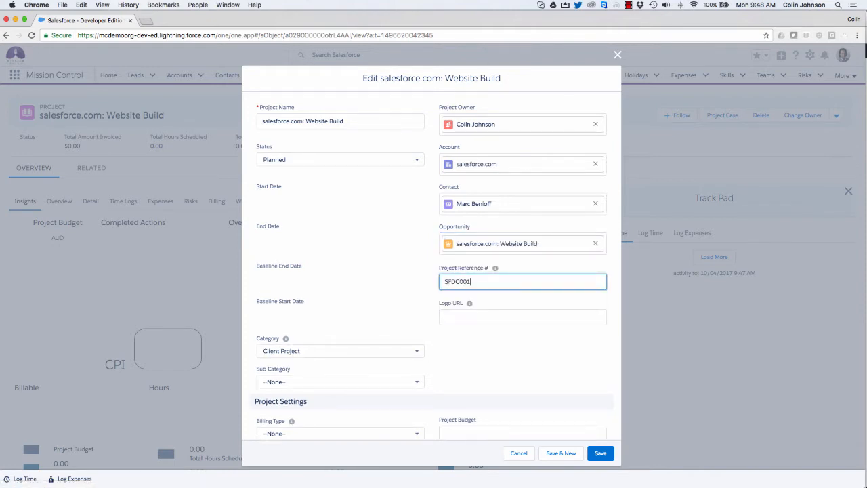
Set the billing type to Fixed Price and the project budget to 6000
scroll(325, 310, down, 4)
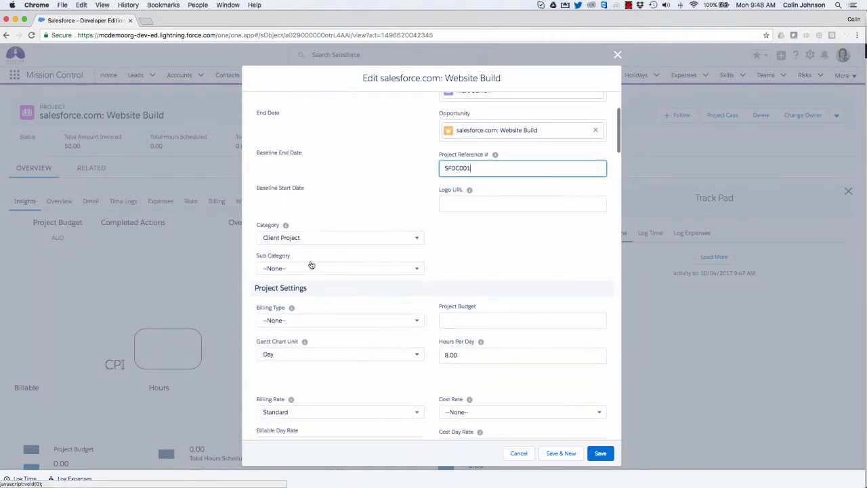
scroll(308, 266, down, 2)
scroll(300, 263, down, 1)
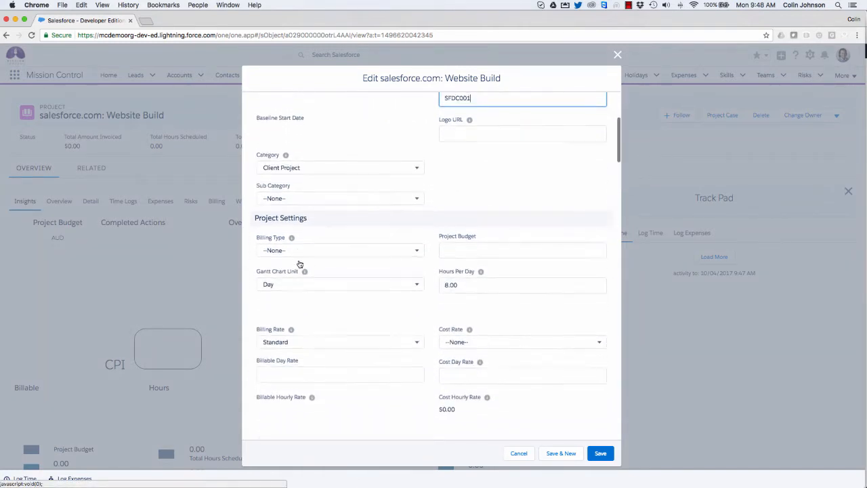
click(305, 244)
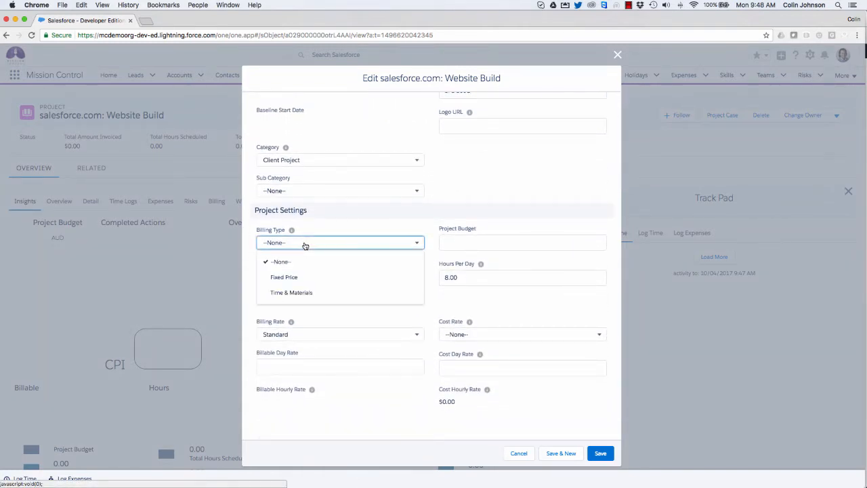
click(296, 280)
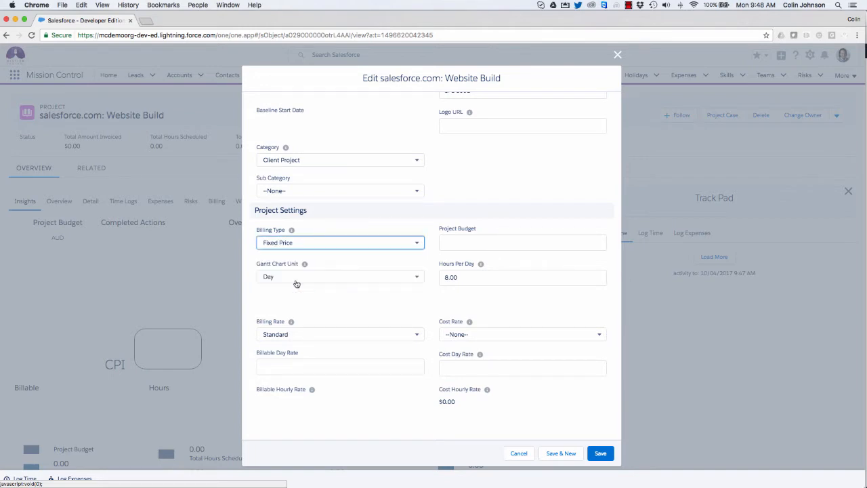
click(468, 243)
text(6000)
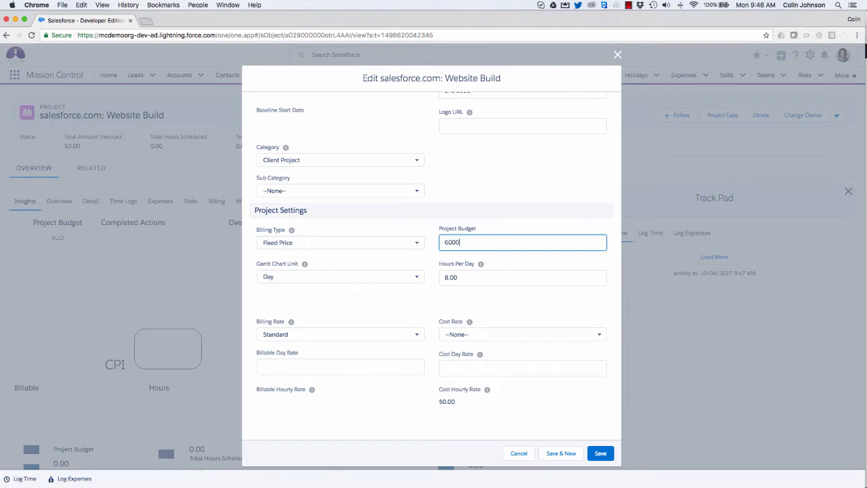
click(304, 311)
Choose Standard as the project's billing rate and set the billable day rate to 1200
scroll(304, 312, down, 3)
scroll(304, 313, down, 2)
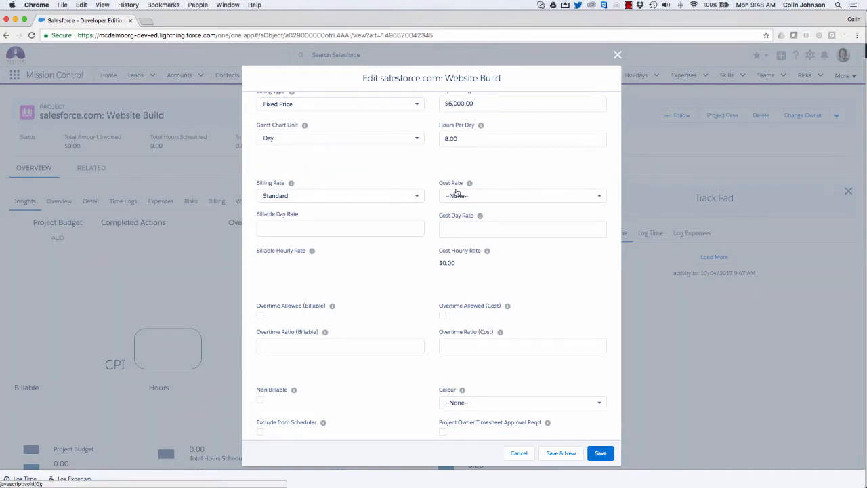
click(333, 198)
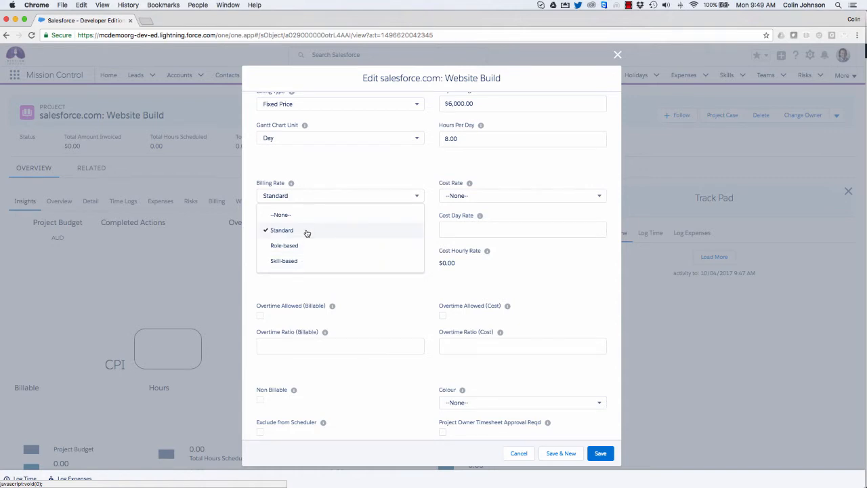
click(306, 231)
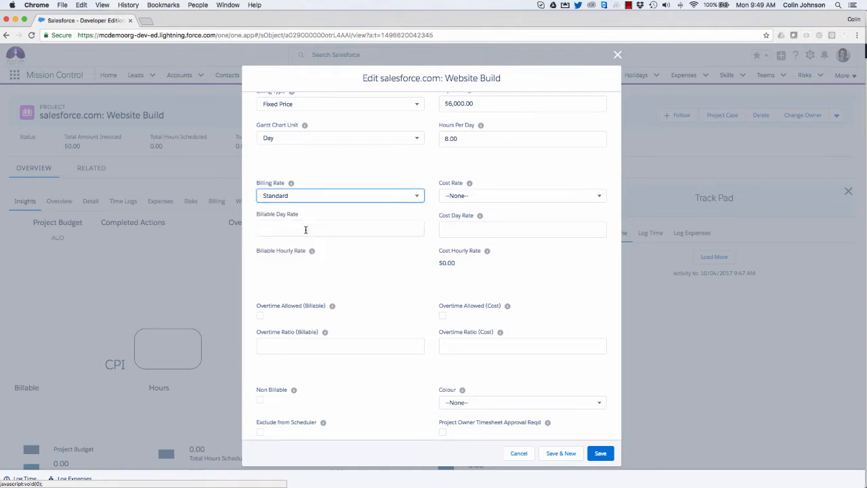
click(306, 230)
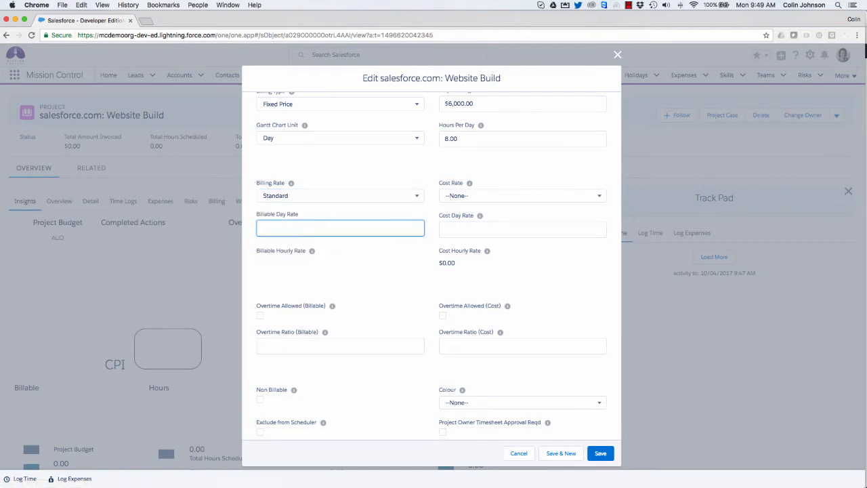
text(1200)
Set the project's cost rate to Standard and the cost day rate to 800
click(501, 195)
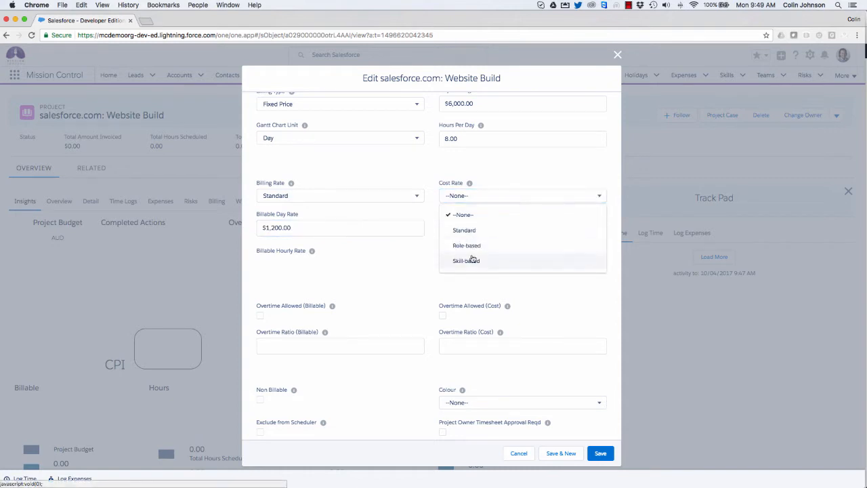
click(487, 231)
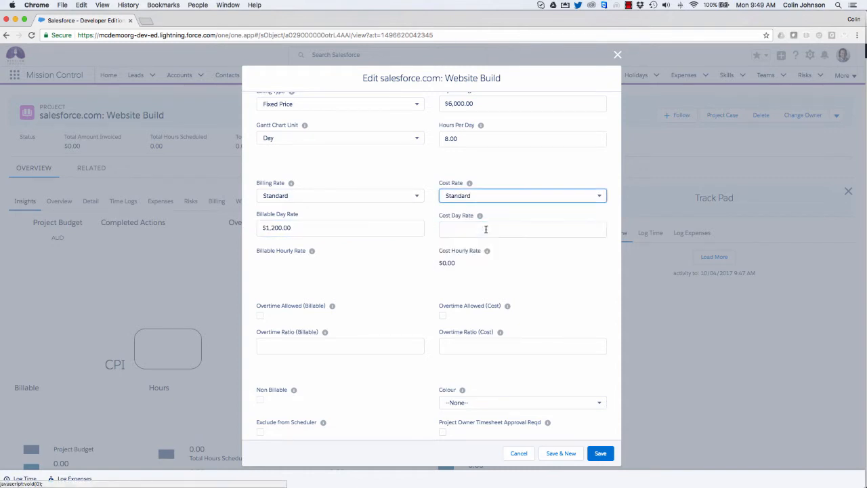
click(461, 228)
text(800)
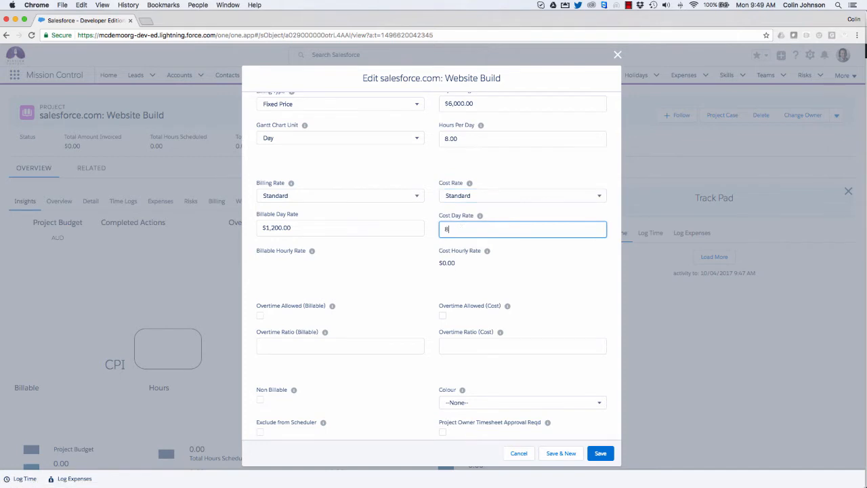
click(385, 169)
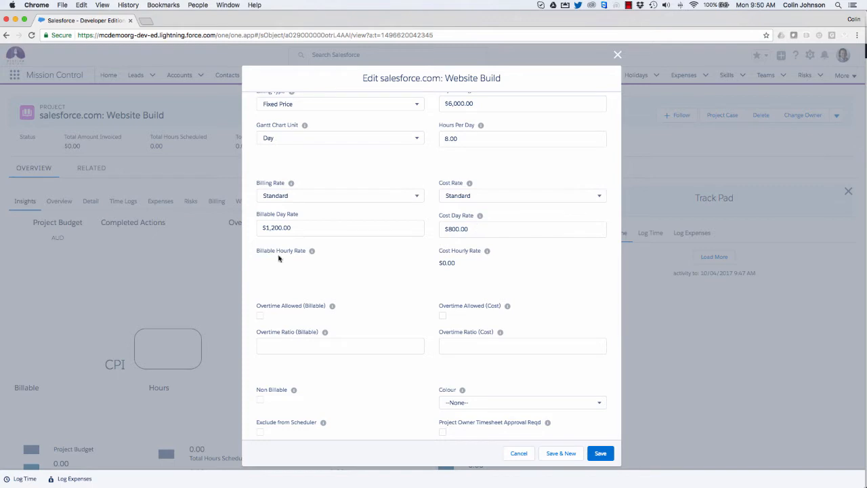
Allow overtime for both billable and cost, with a billable overtime ratio of 1.25 and a cost ratio of 1.5
click(260, 316)
click(264, 346)
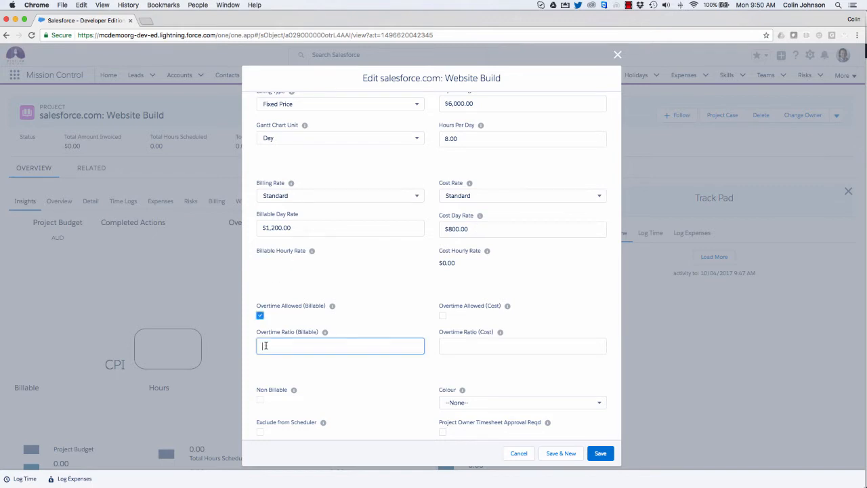
text(1.25)
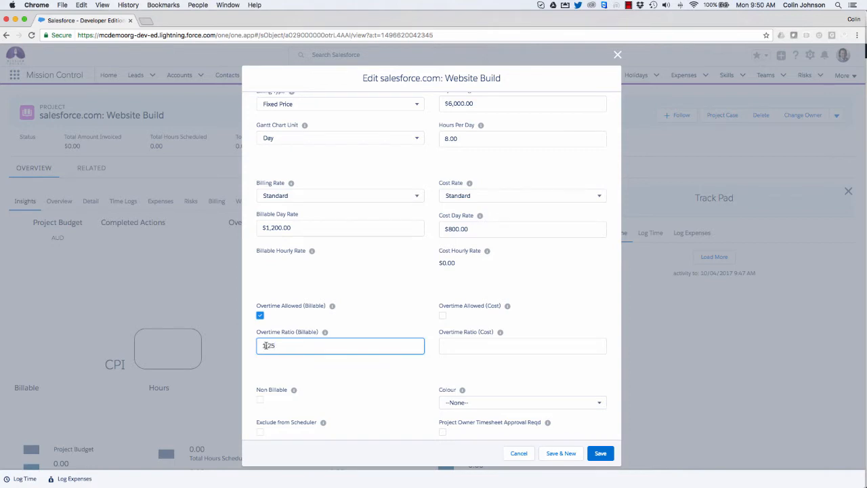
click(442, 316)
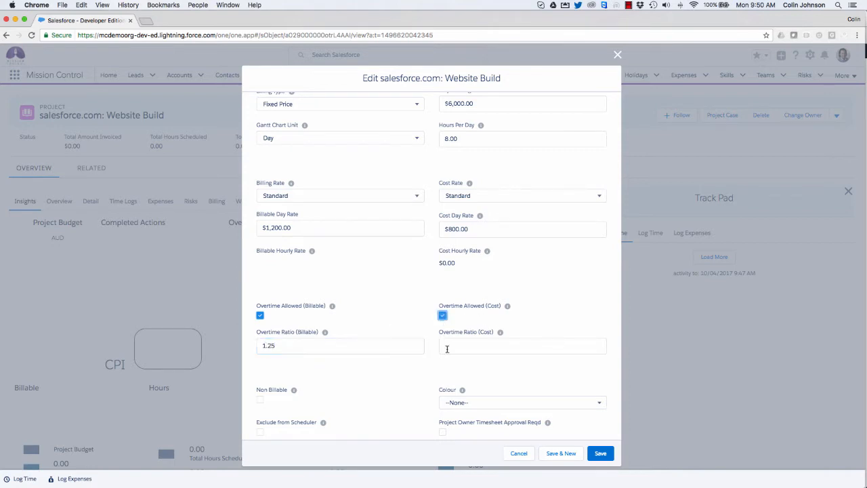
click(445, 346)
text(1.5)
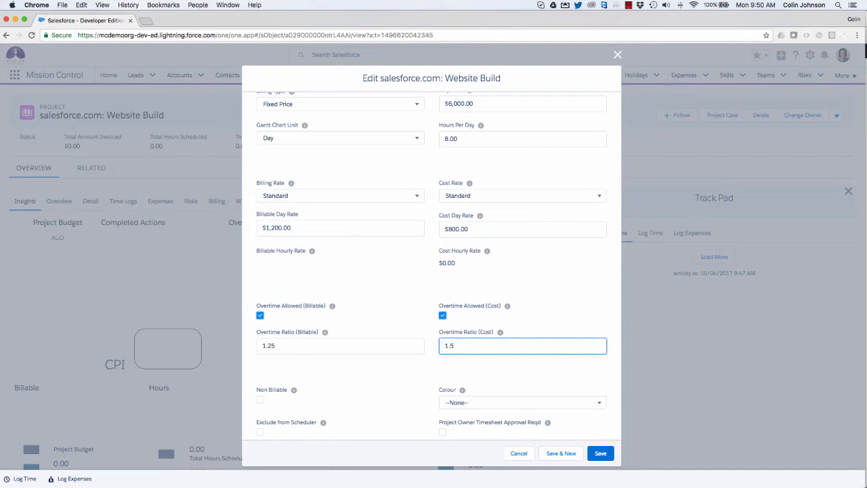
Set the project's colour to Aqua
scroll(390, 293, down, 5)
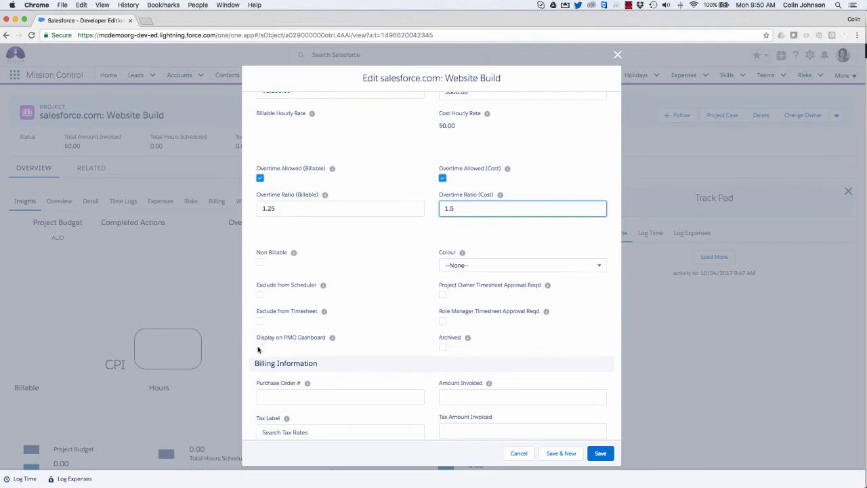
click(484, 269)
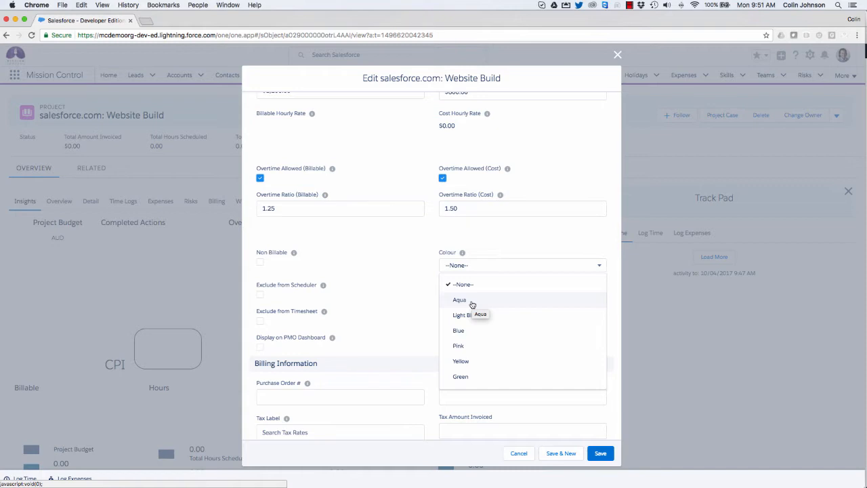
click(473, 303)
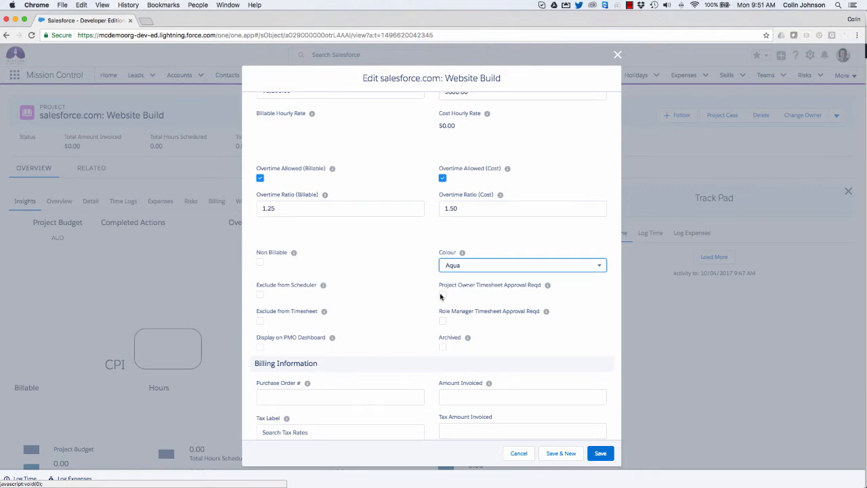
click(442, 294)
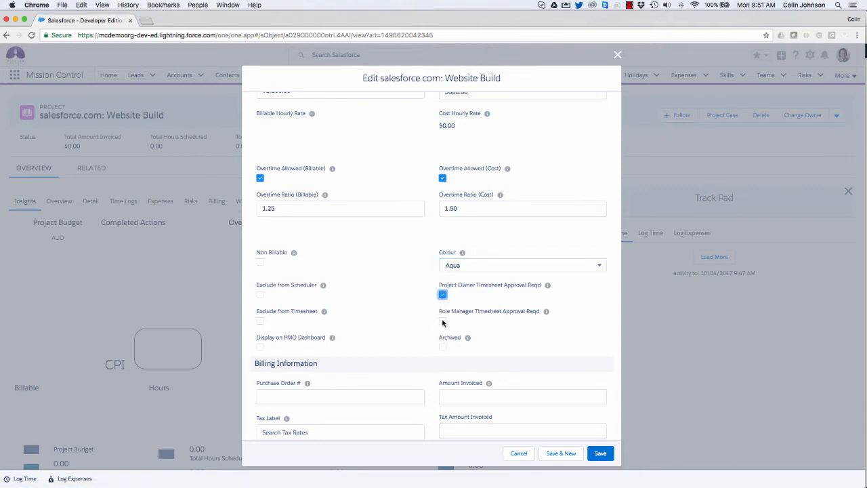
click(443, 321)
click(443, 296)
click(443, 321)
Enter the purchase order number in the billing information and set the tax label to Australian GST
scroll(458, 247, down, 5)
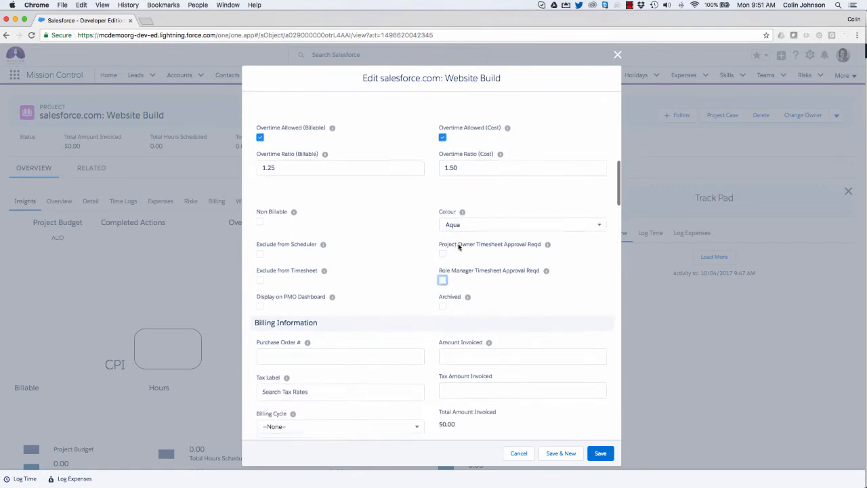
click(284, 208)
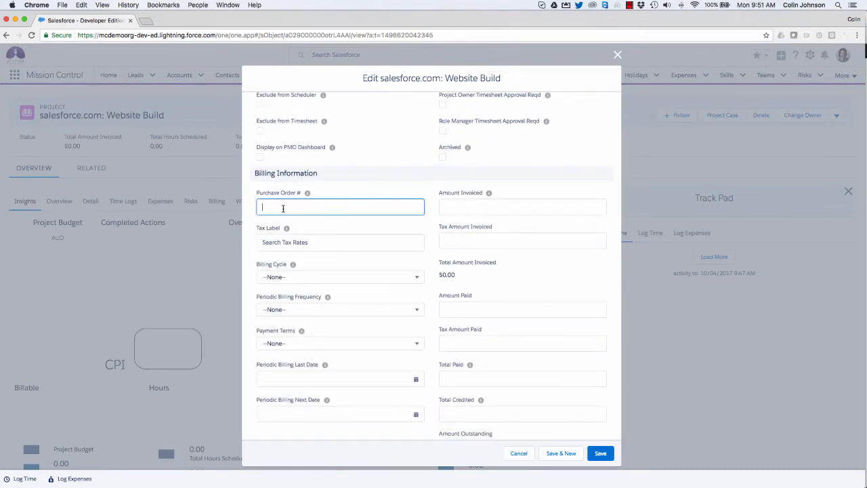
text(1706001)
click(273, 245)
text(aus)
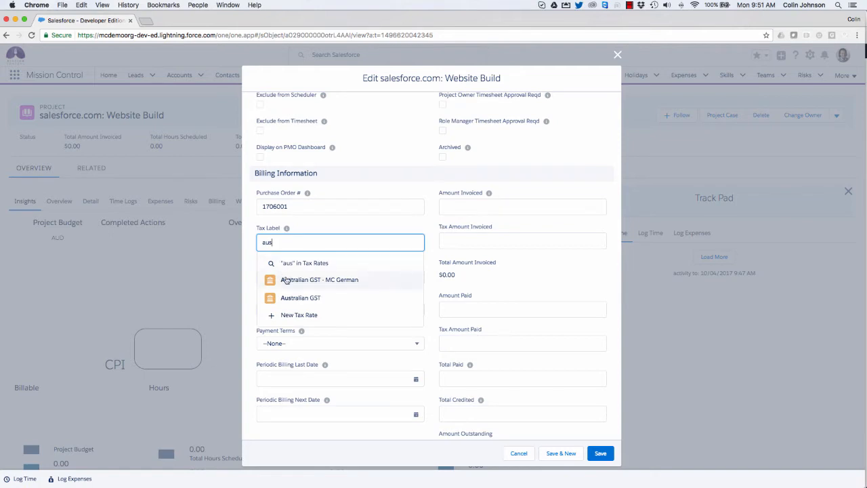
click(293, 299)
click(285, 282)
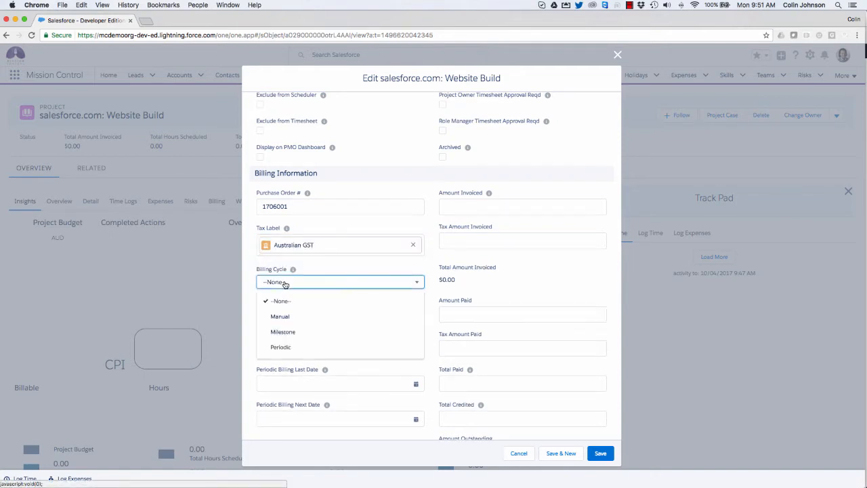
click(291, 348)
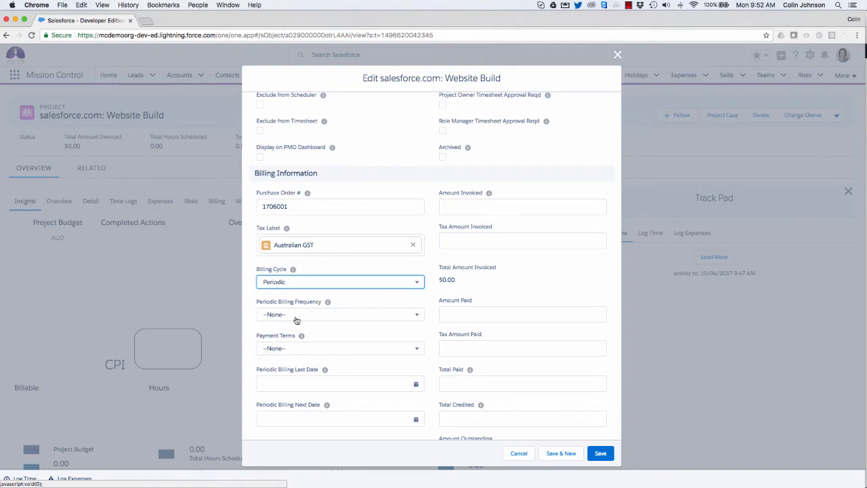
click(296, 317)
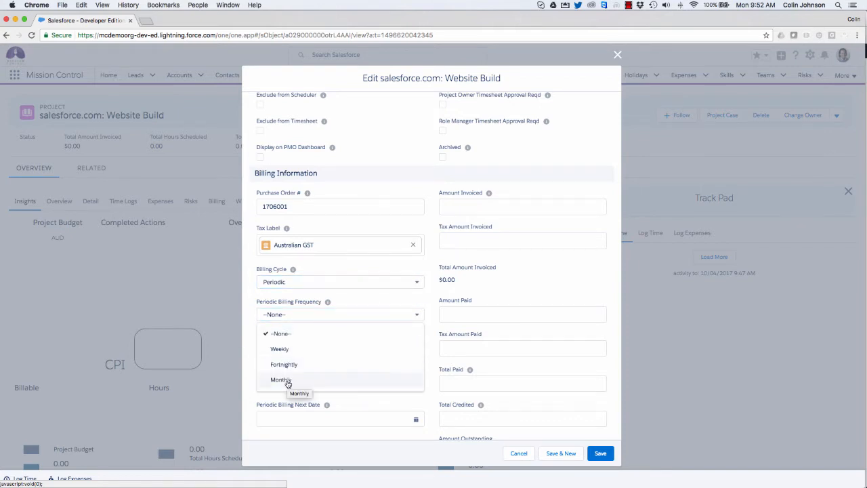
Set the billing cycle to Milestone and the payment terms to 14
click(304, 283)
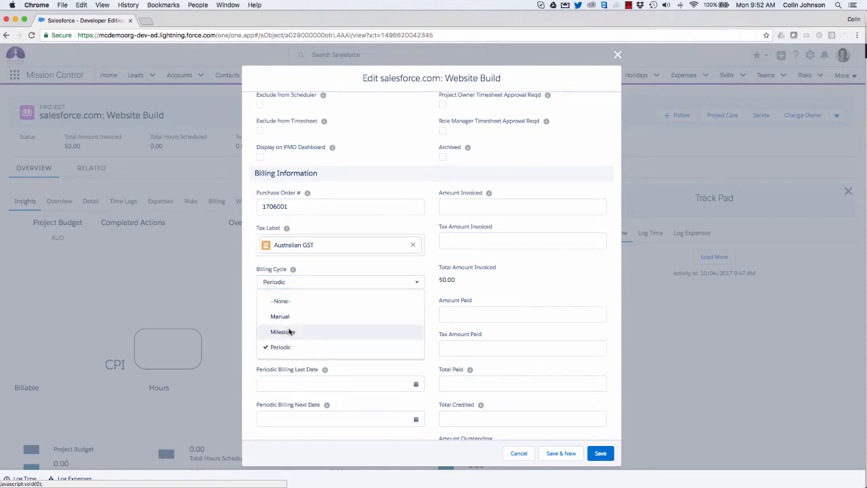
click(290, 332)
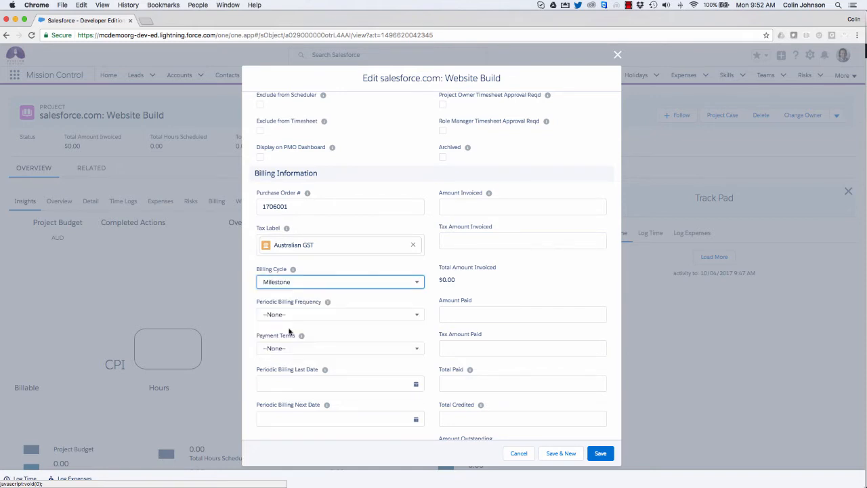
click(302, 349)
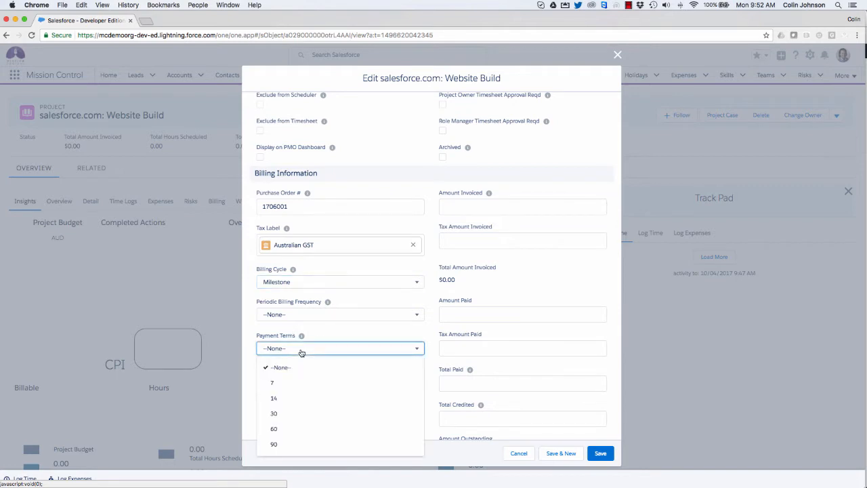
click(276, 398)
Set the anticipated project expenses to 500 and save the project's changes
scroll(395, 292, down, 5)
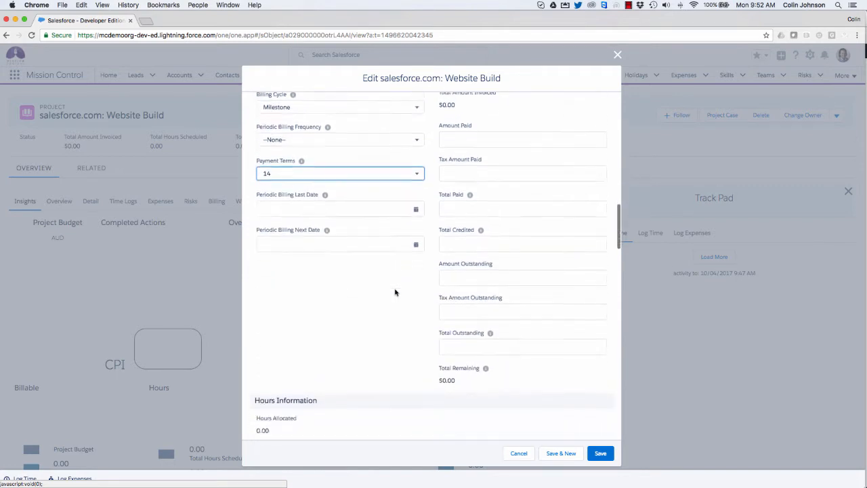
scroll(395, 292, down, 8)
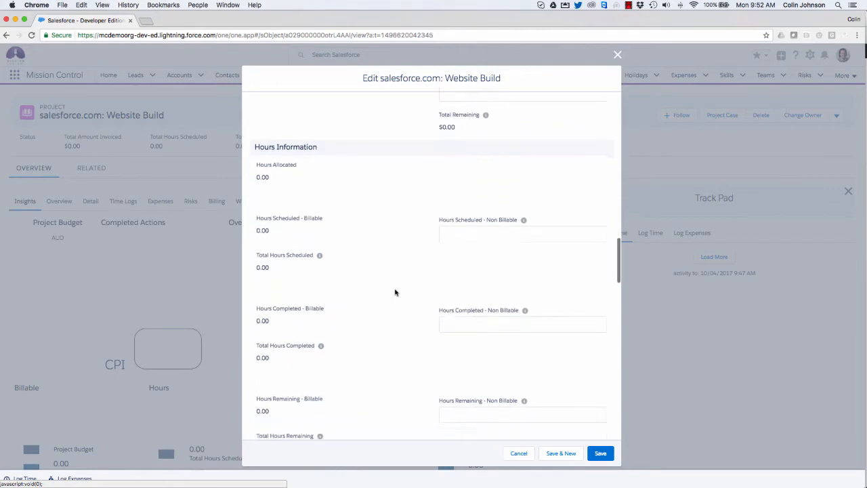
scroll(396, 292, down, 10)
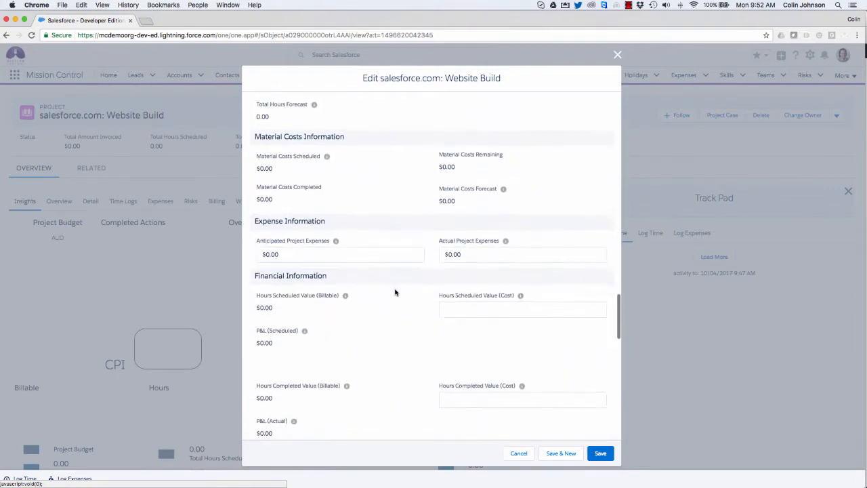
click(282, 254)
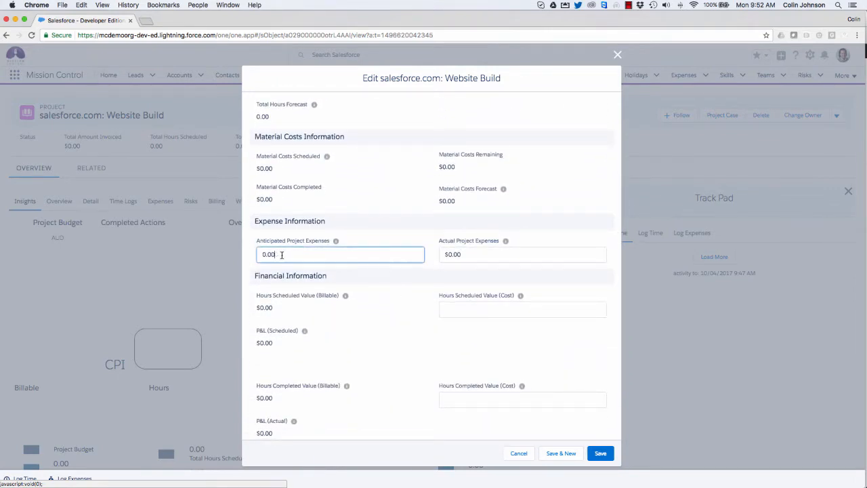
drag(282, 254, 244, 253)
text(500)
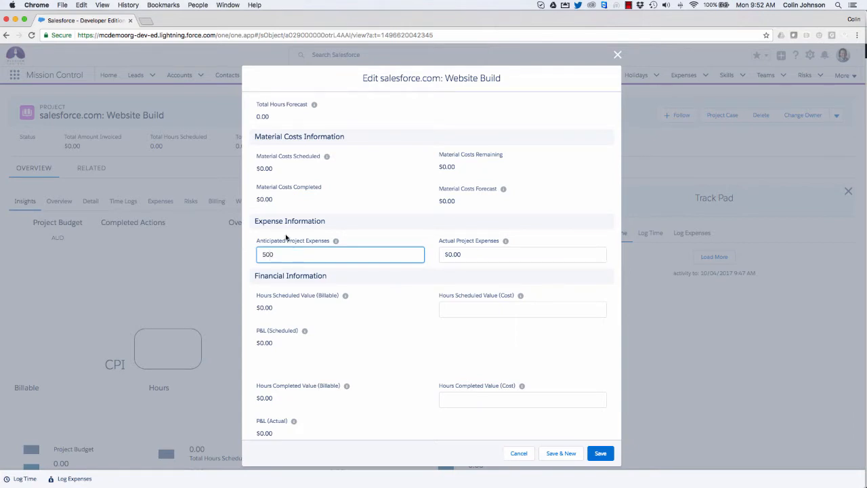
click(421, 237)
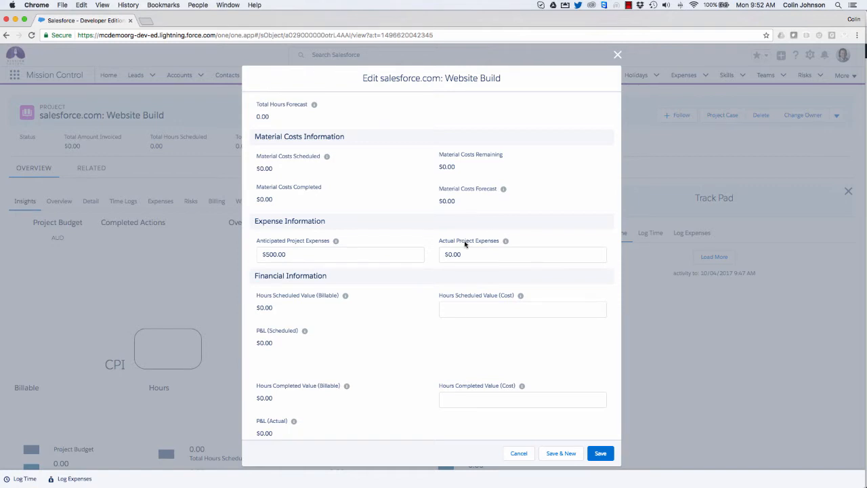
click(599, 455)
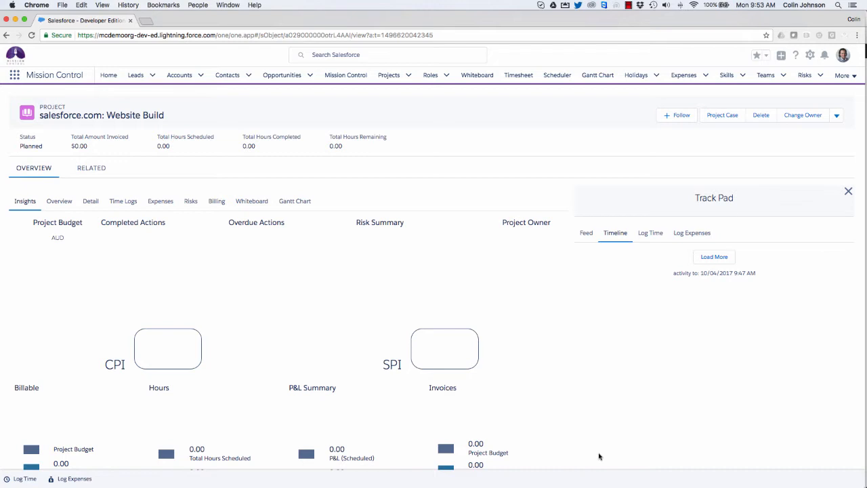
Open action creation for the salesforce.com: Website Build project and add 5 more action rows
click(839, 117)
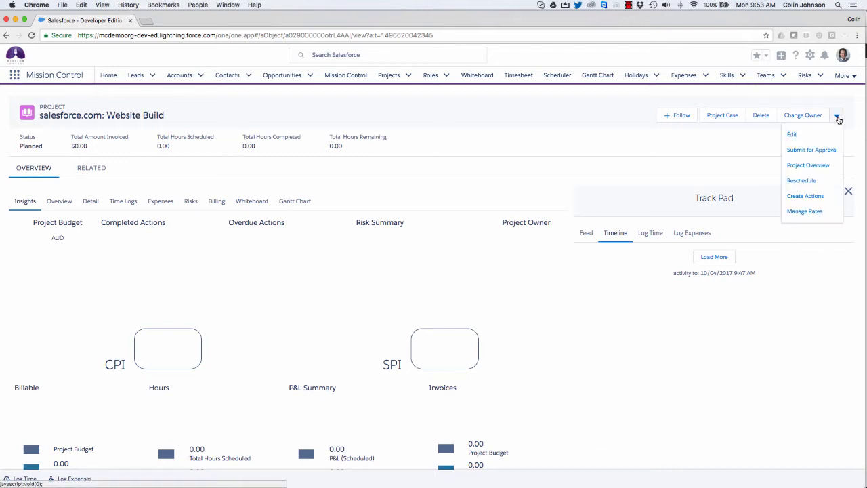
click(806, 197)
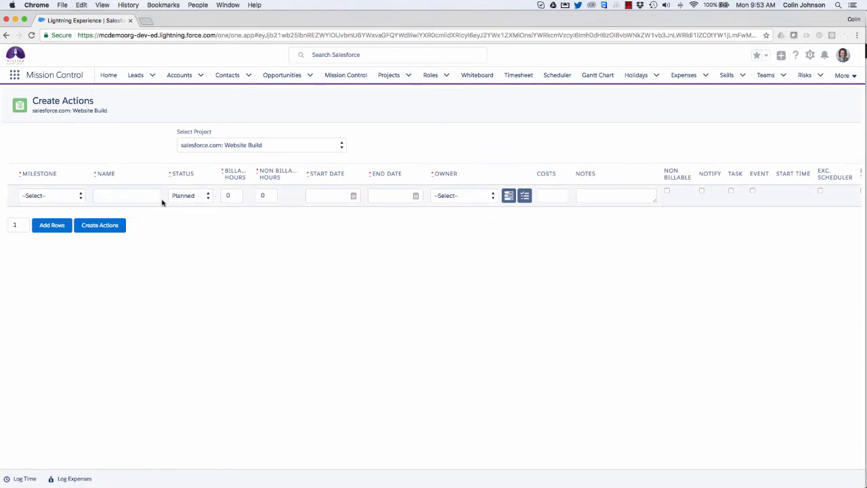
click(21, 226)
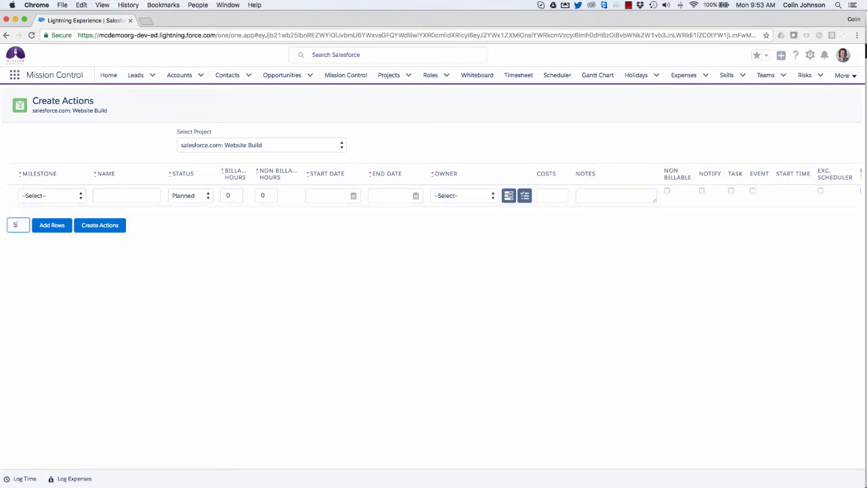
click(50, 228)
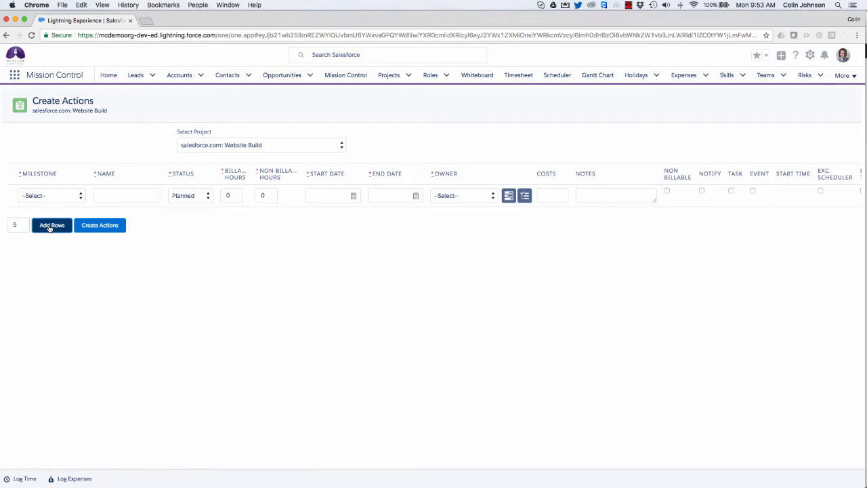
Fill in the first action with the Design milestone, the name "Design Wireframes" and 6 billable hours
click(70, 196)
click(50, 203)
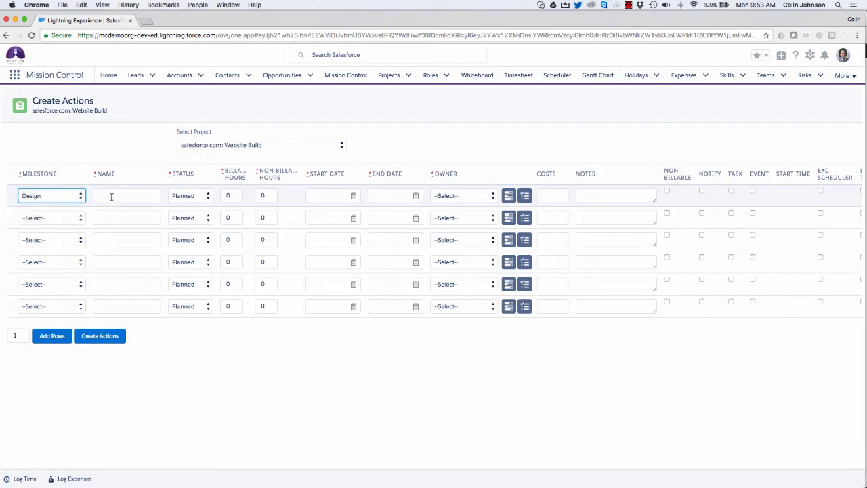
click(112, 197)
text(Design Wireframes)
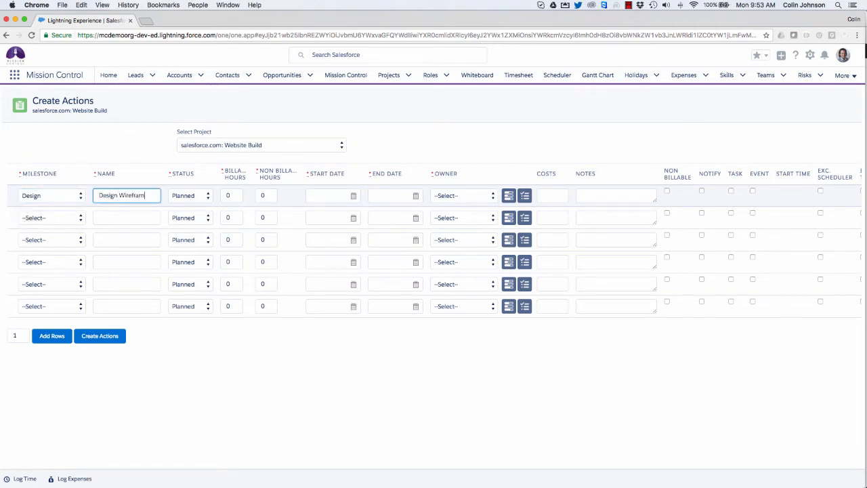
click(234, 195)
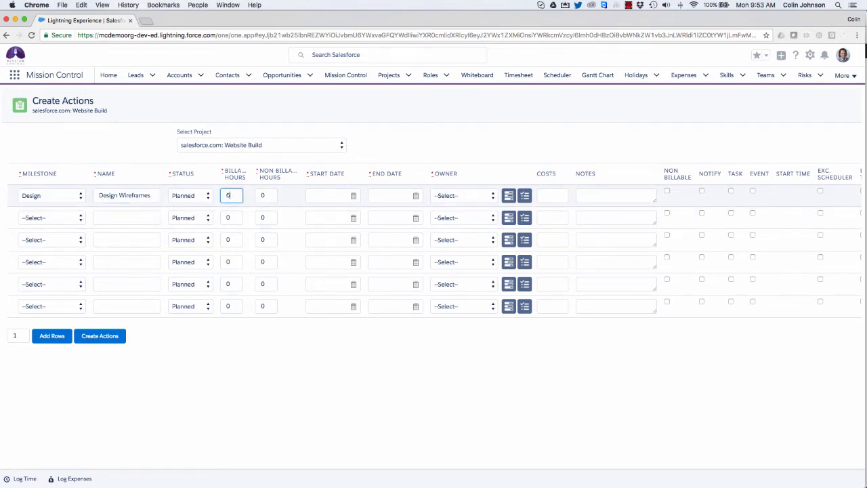
Set the Design Wireframes action's start date to 05/06/2017
click(353, 198)
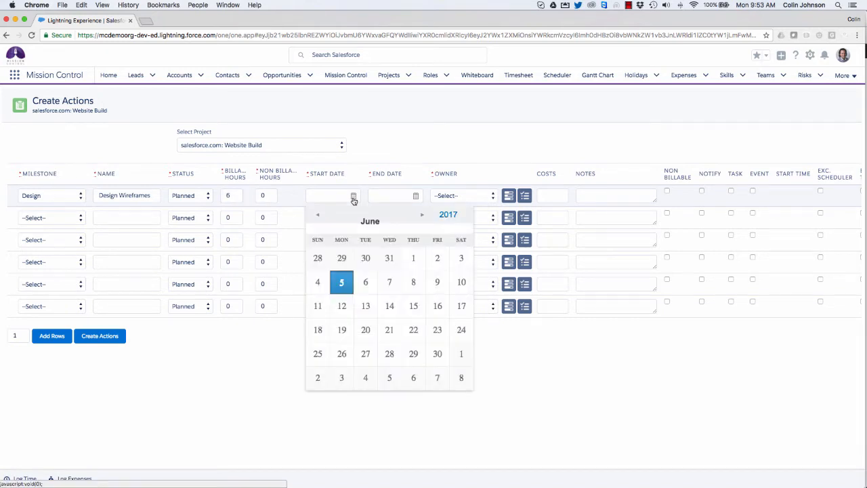
click(338, 282)
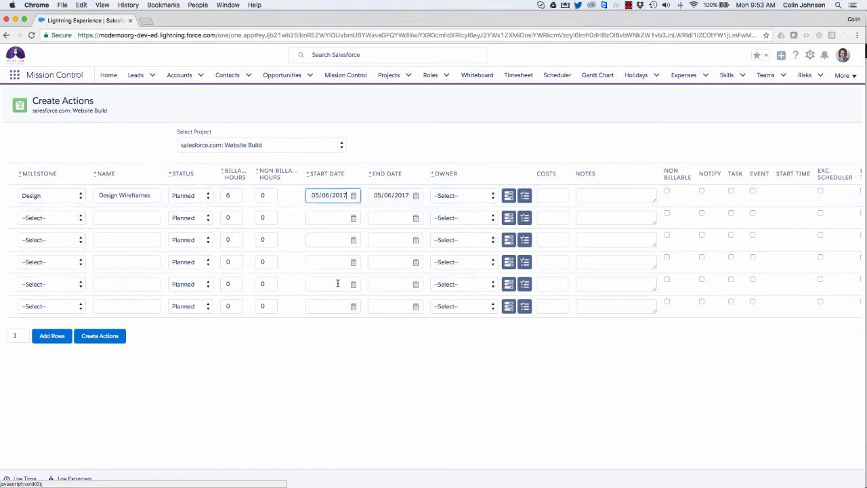
click(453, 196)
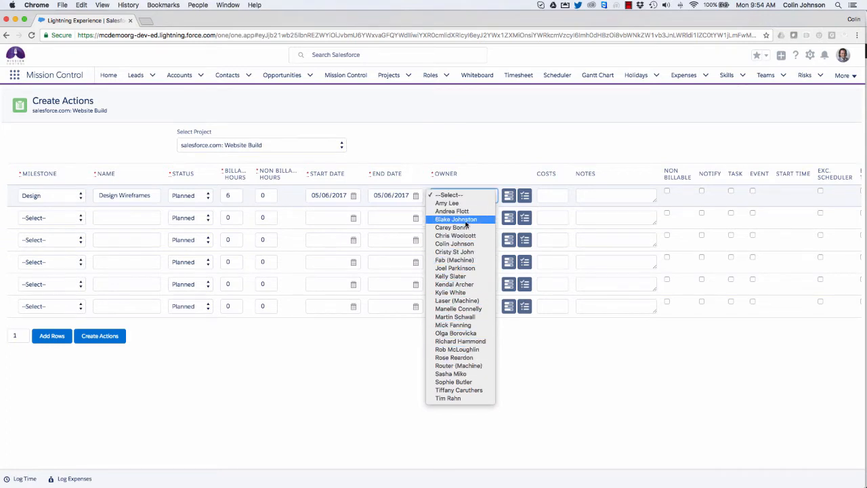
click(476, 157)
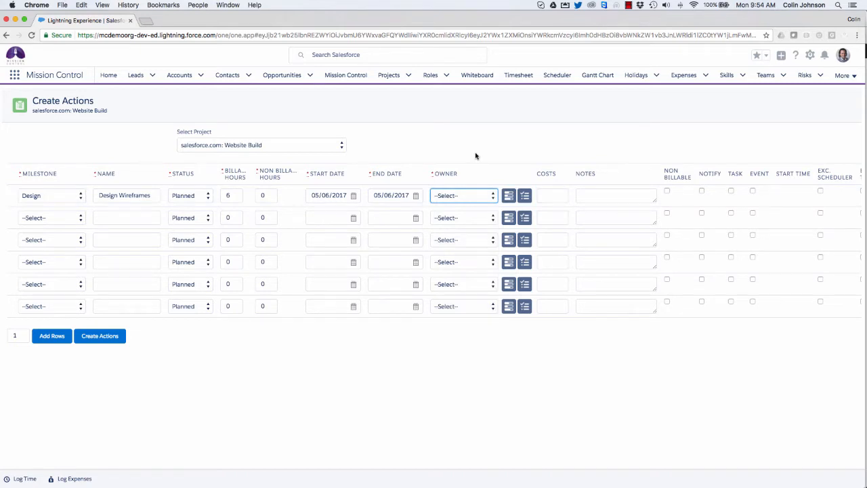
Open the Resource Assignment Wizard for the Design Wireframes action and search the potential roles without team or skill filters
click(507, 199)
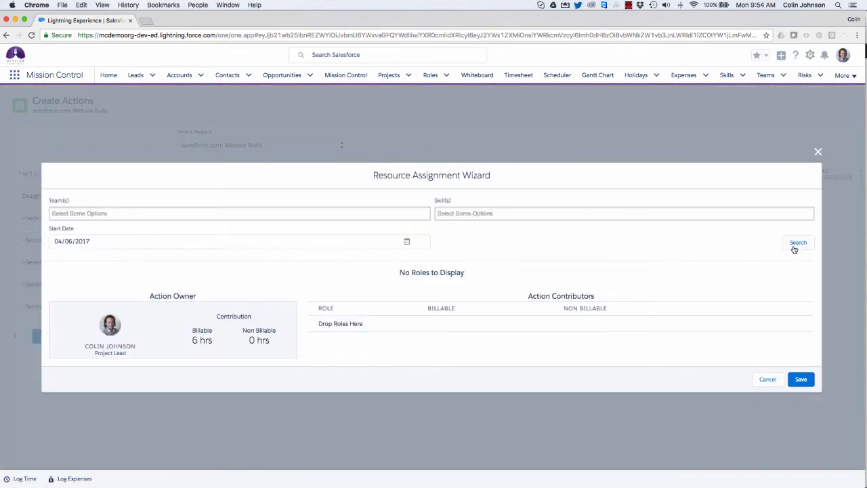
click(798, 244)
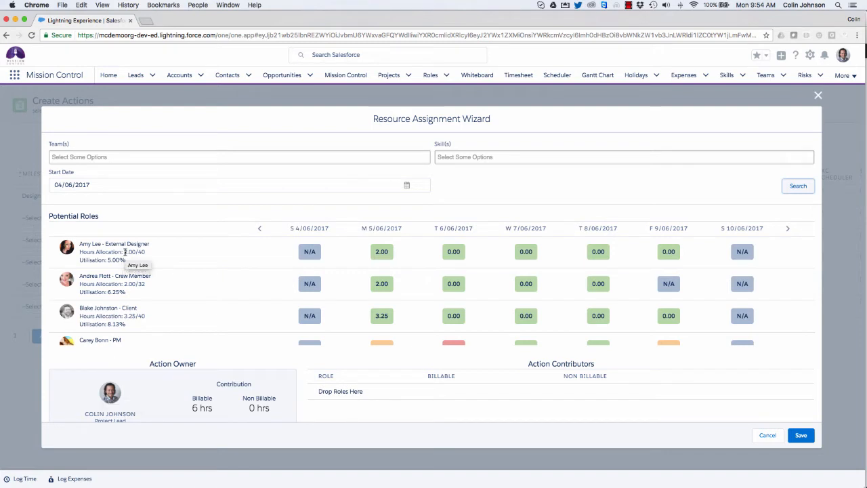
scroll(125, 252, down, 5)
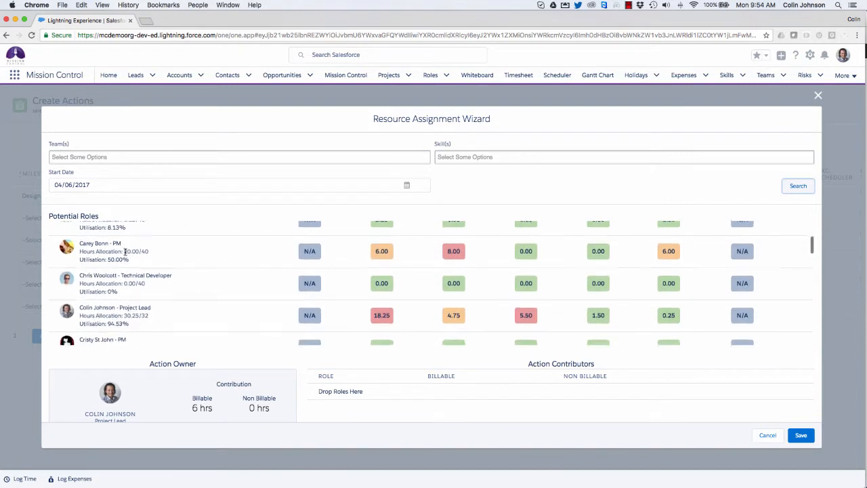
scroll(125, 252, down, 2)
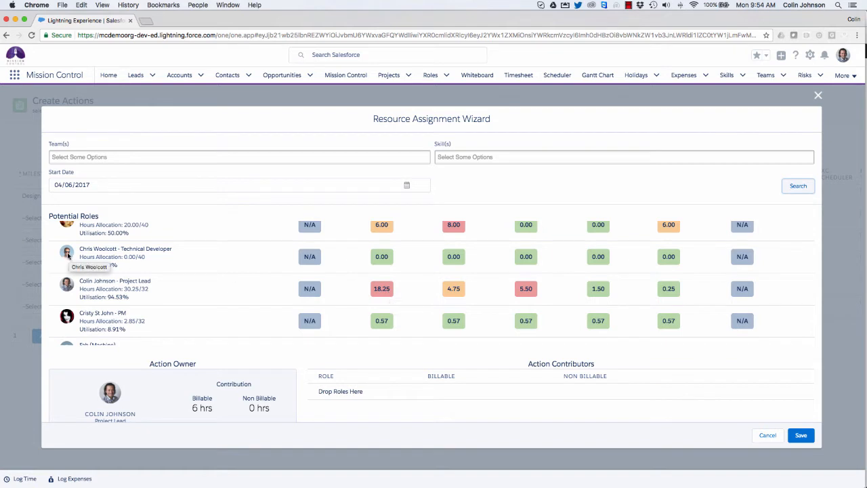
Try the Technical Developer as the action's owner and restore the Project Lead as owner
drag(68, 254, 99, 400)
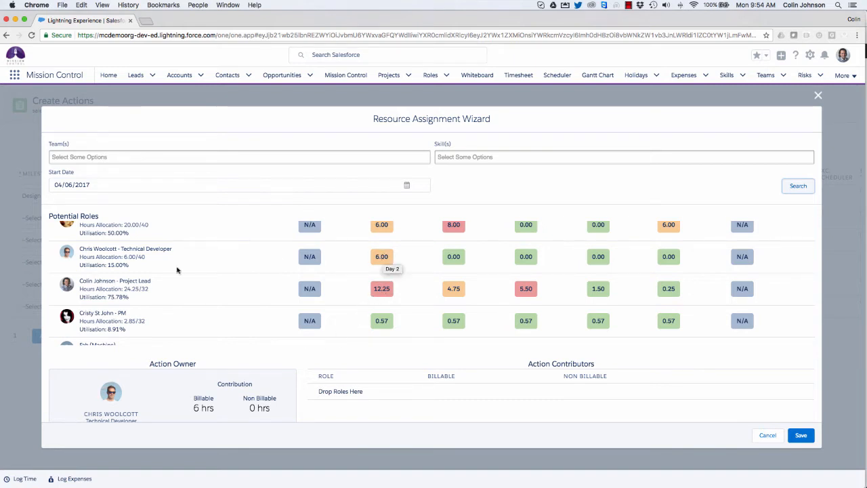
drag(67, 286, 112, 396)
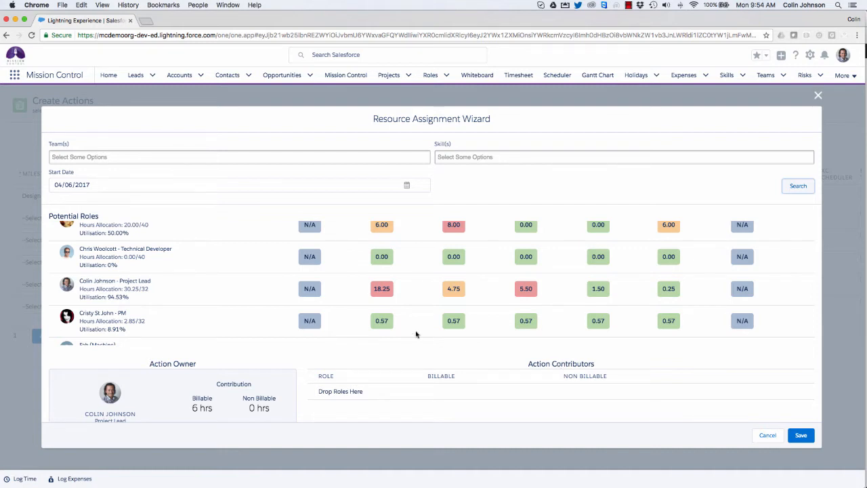
Search the potential roles in the Consultants team with the skills ADM201 and HTML Code
click(71, 158)
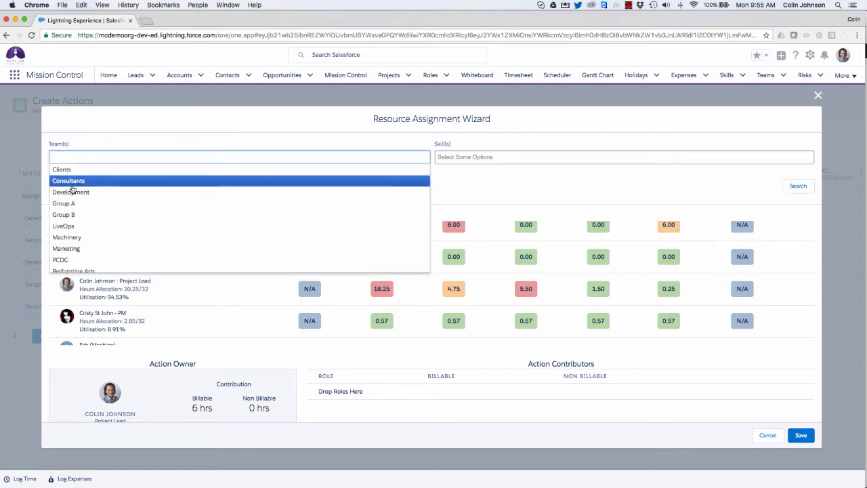
click(71, 182)
click(466, 157)
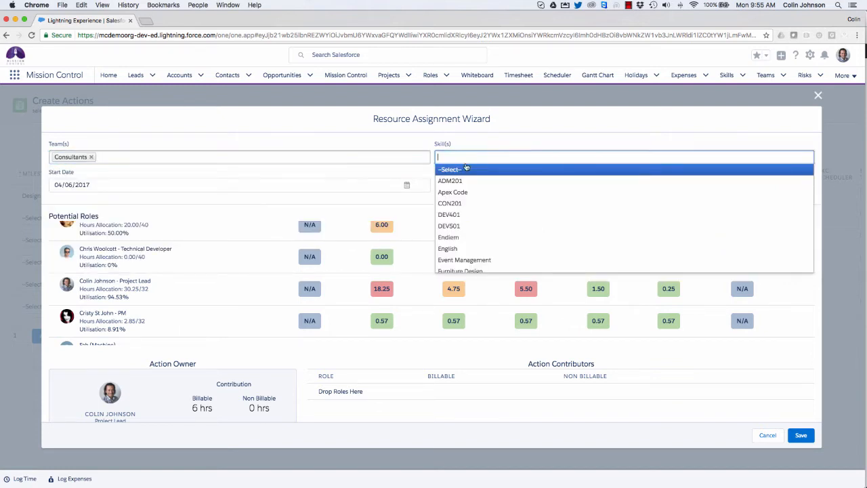
click(465, 181)
click(483, 159)
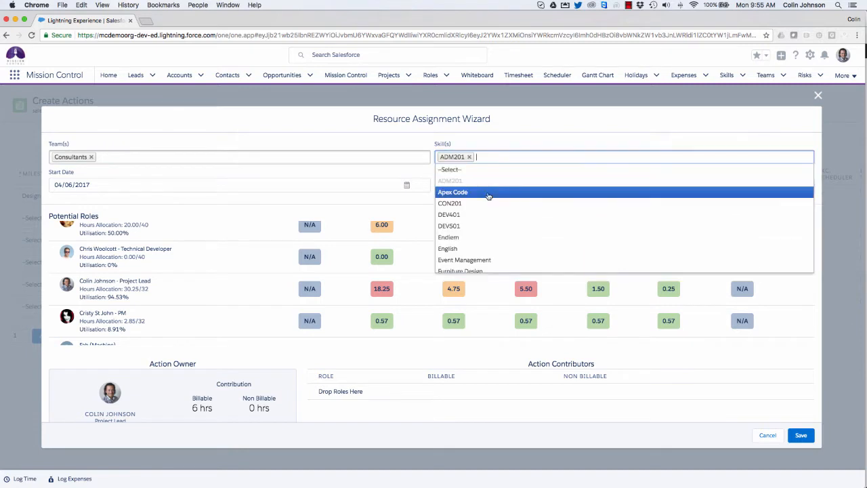
scroll(467, 240, down, 3)
click(467, 245)
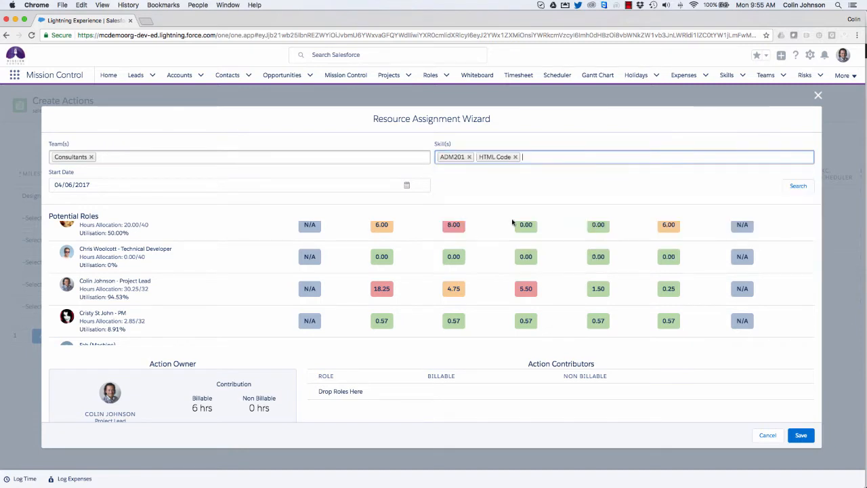
click(787, 187)
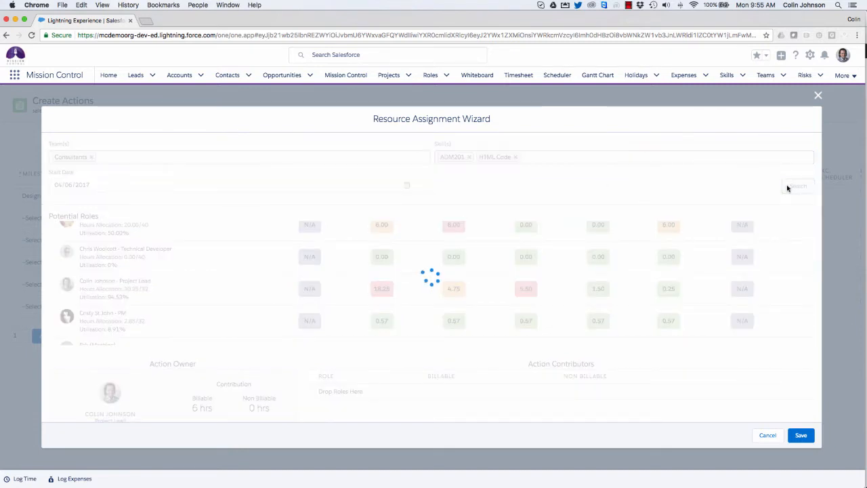
Add the Crew Member from the Consultants results as an action contributor with 2 billable hours
scroll(122, 231, down, 1)
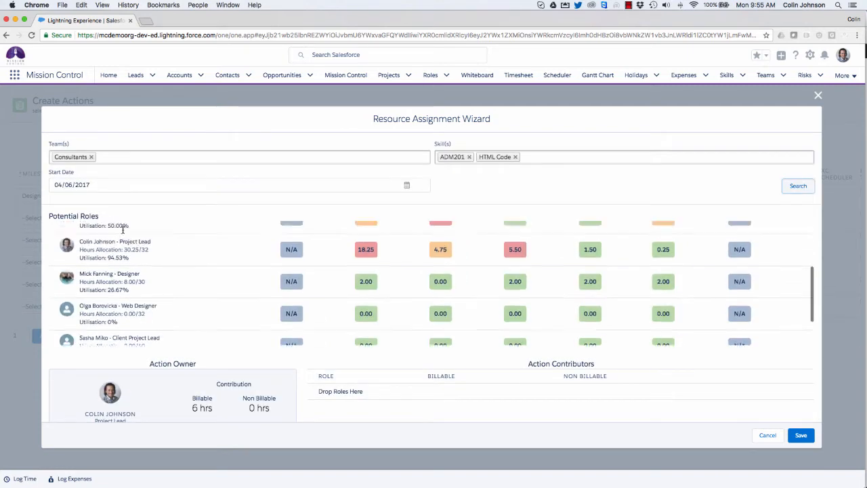
scroll(123, 230, up, 4)
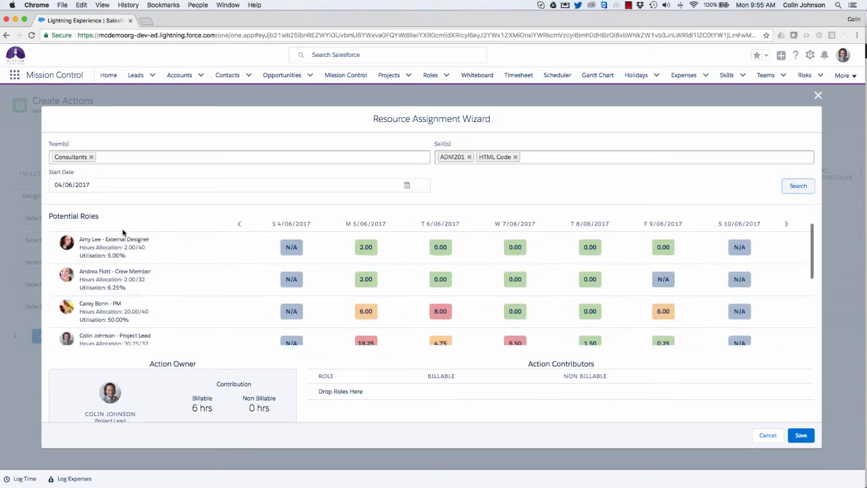
scroll(122, 233, down, 1)
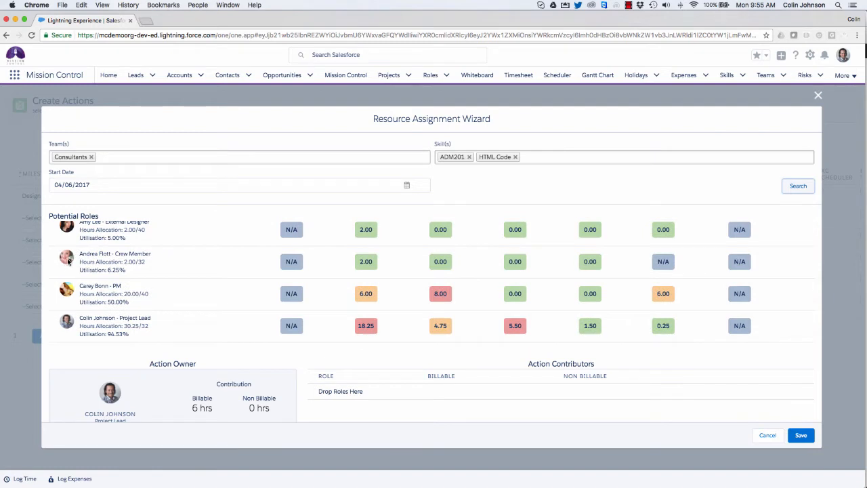
drag(68, 261, 359, 396)
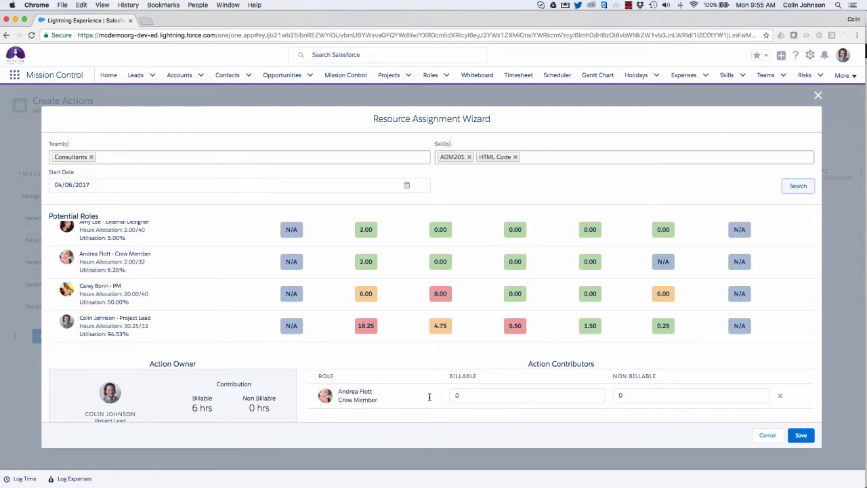
click(471, 395)
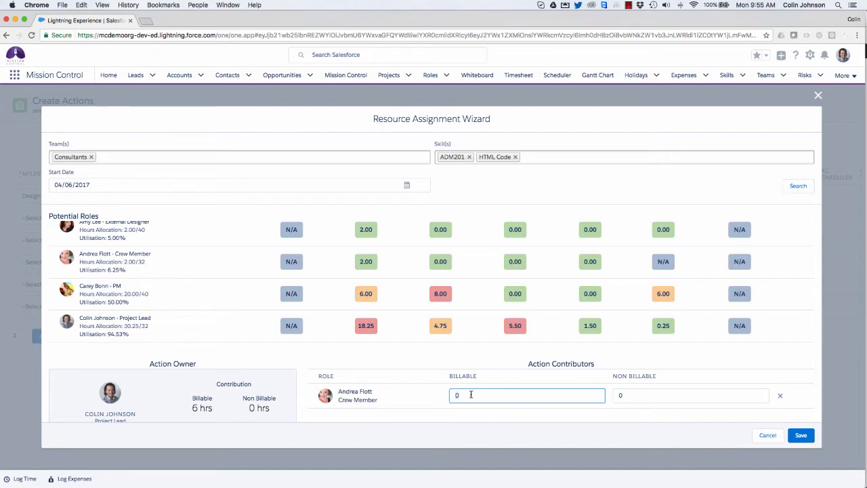
text(2)
click(399, 265)
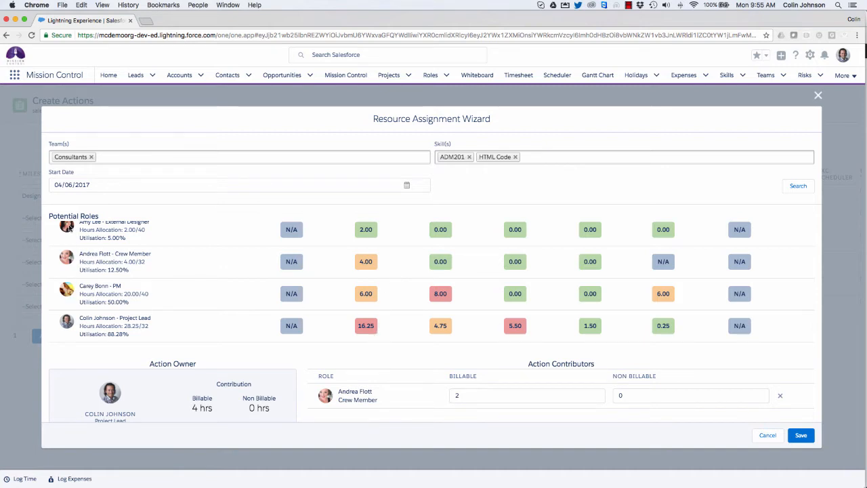
Add the External Designer as an action contributor with 2 billable hours and save the resource assignment
drag(68, 227, 450, 391)
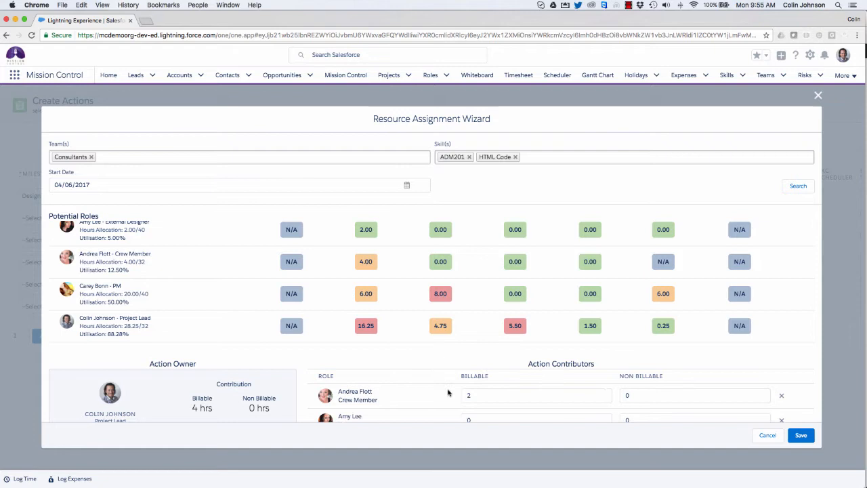
click(472, 418)
text(2)
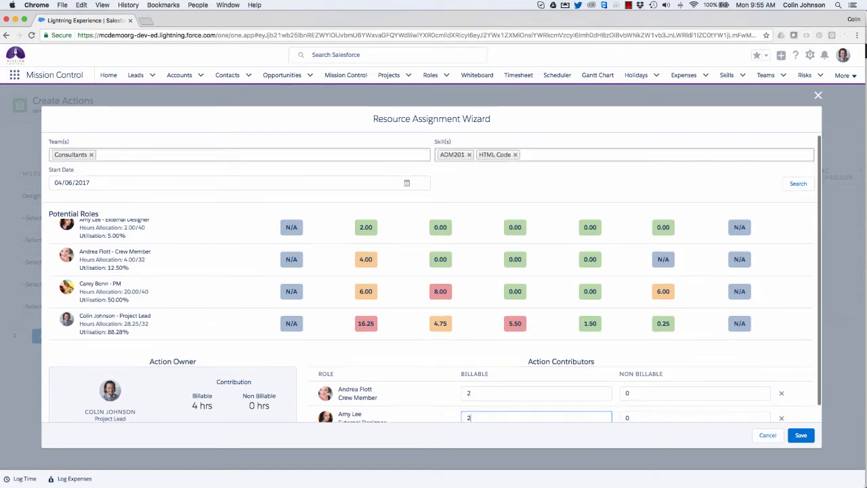
click(801, 435)
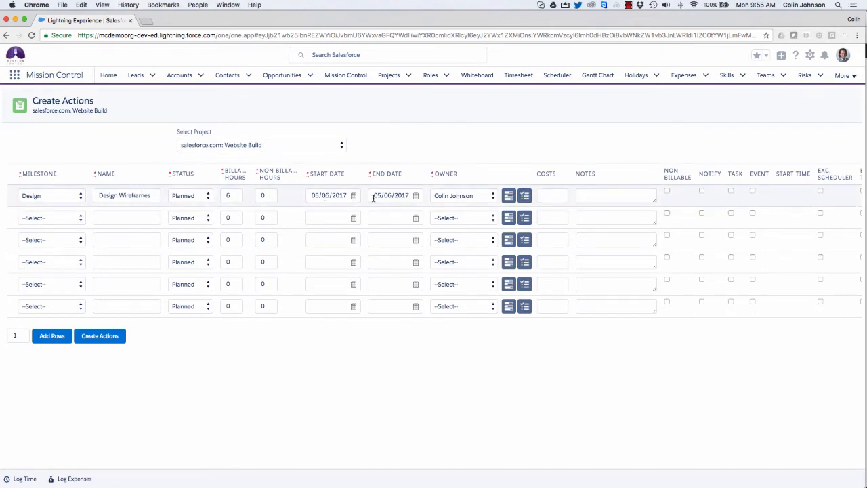
Add a "Home Page" item to the Design Wireframes action's checklist and assign it to the Project Lead
click(526, 197)
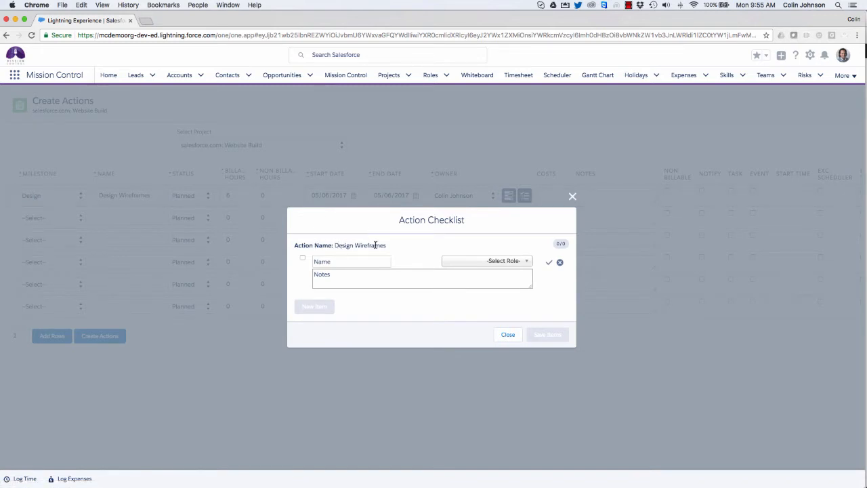
click(322, 261)
text(Home Page)
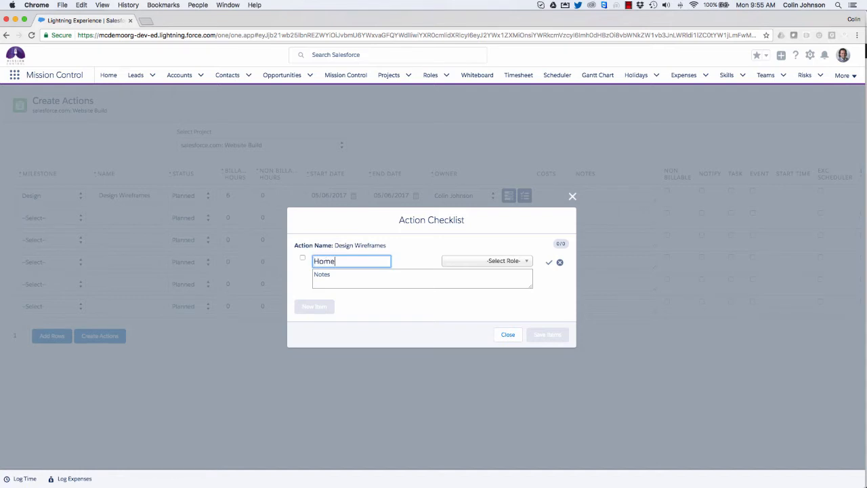
key(Tab)
text(col)
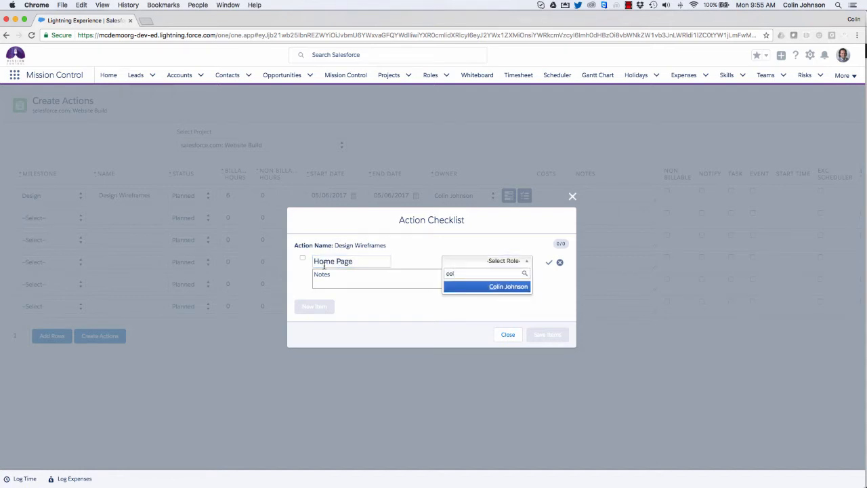
click(502, 287)
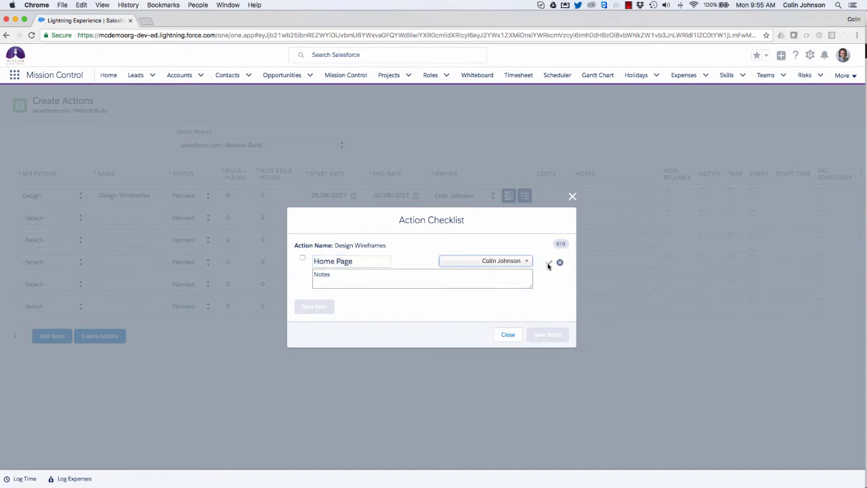
click(549, 263)
Add a "Content Page" checklist item and assign it to one of the action's contributors
click(315, 305)
click(324, 272)
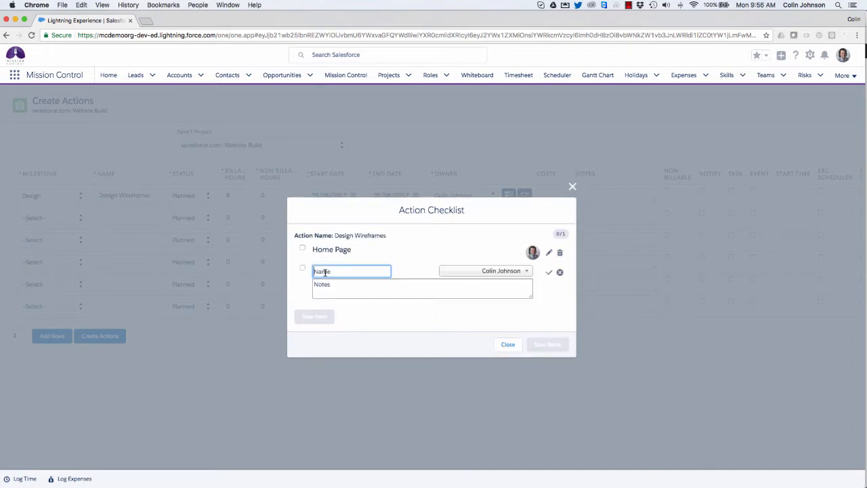
text(Content Page)
key(Tab)
text(am)
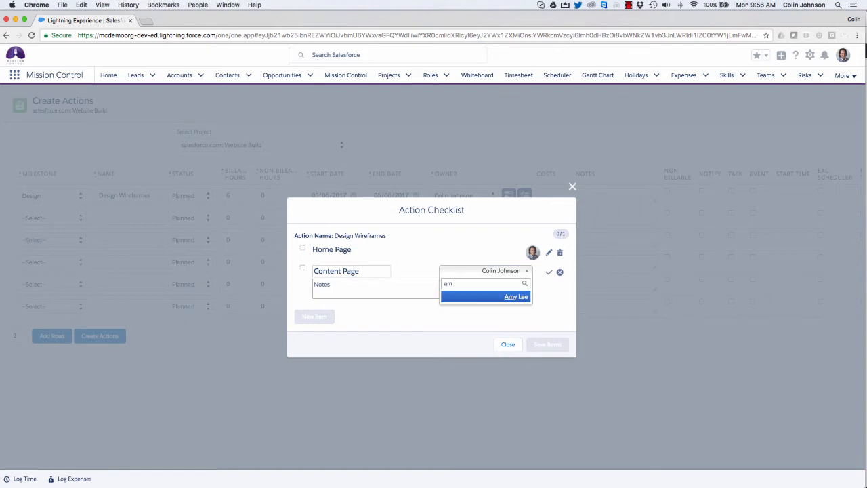
click(519, 301)
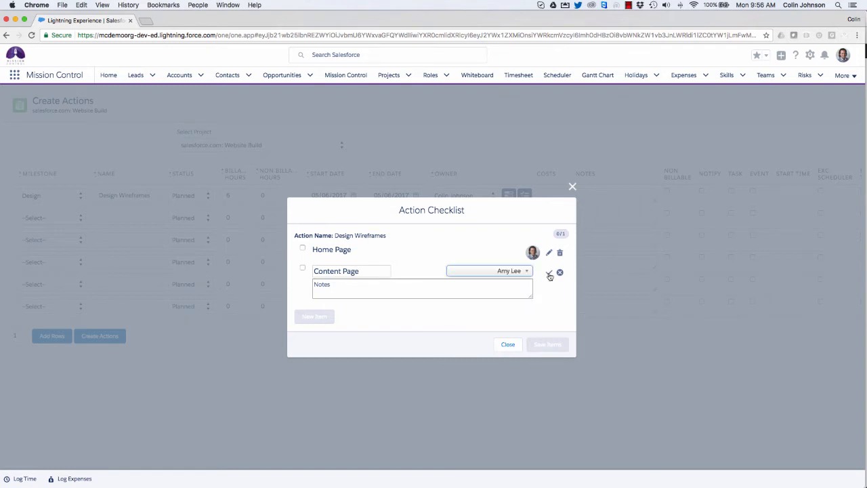
click(548, 272)
Add a "Contact Us Page" checklist item assigned to the other action contributor and save the checklist items
click(311, 310)
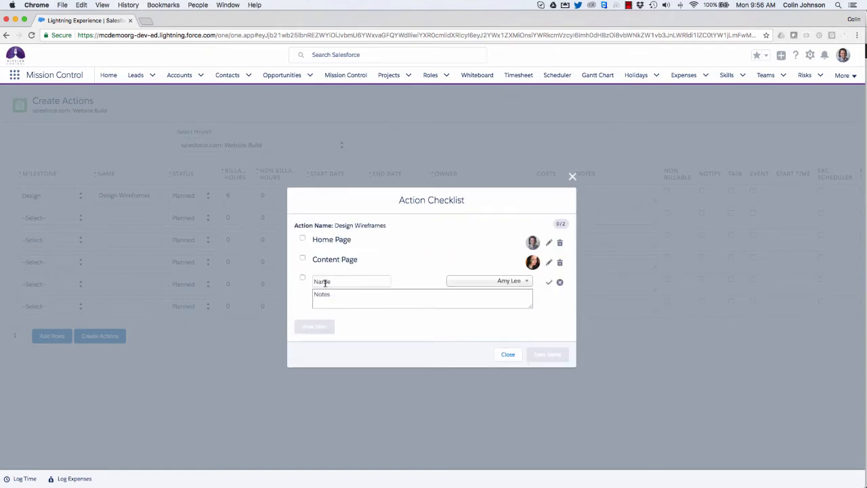
click(325, 283)
text(Contact Us Page)
key(Tab)
text(and)
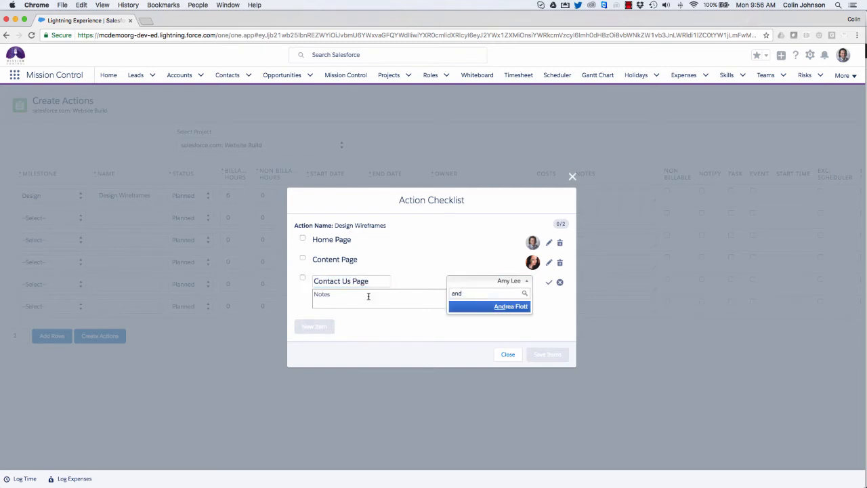
click(515, 306)
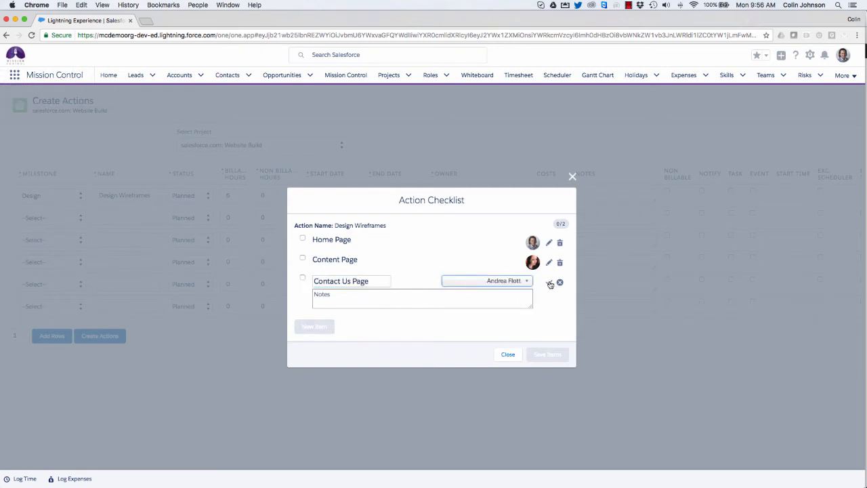
click(549, 282)
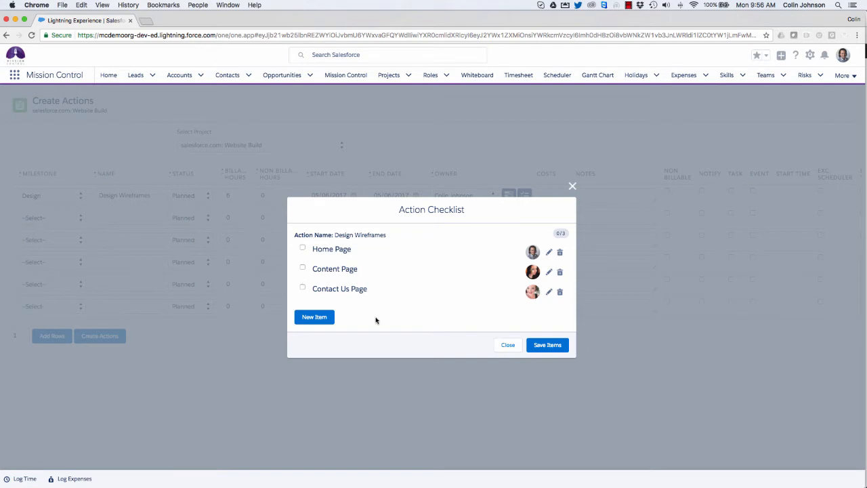
click(554, 347)
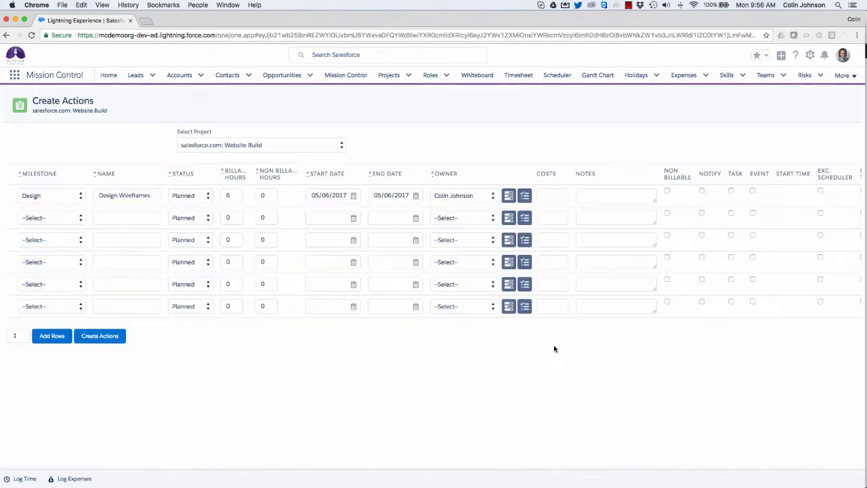
Fill the second action row with the Design milestone, the name "Design UI" and 8 billable hours
click(52, 218)
click(39, 228)
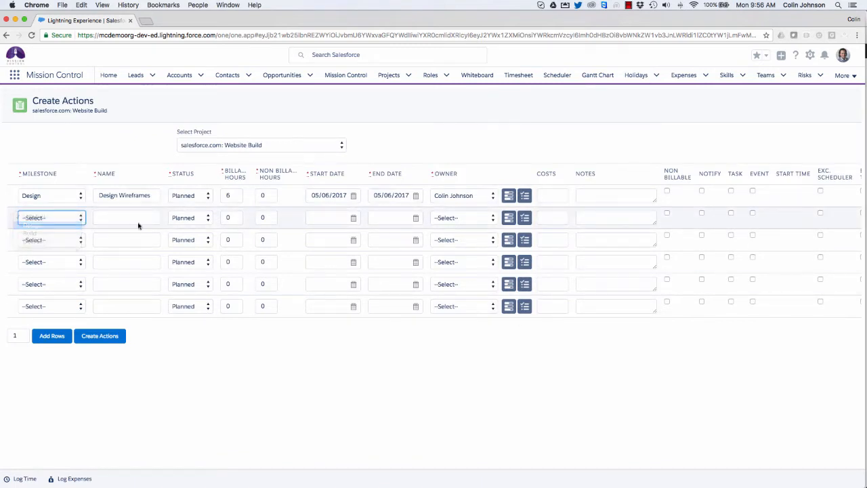
click(125, 217)
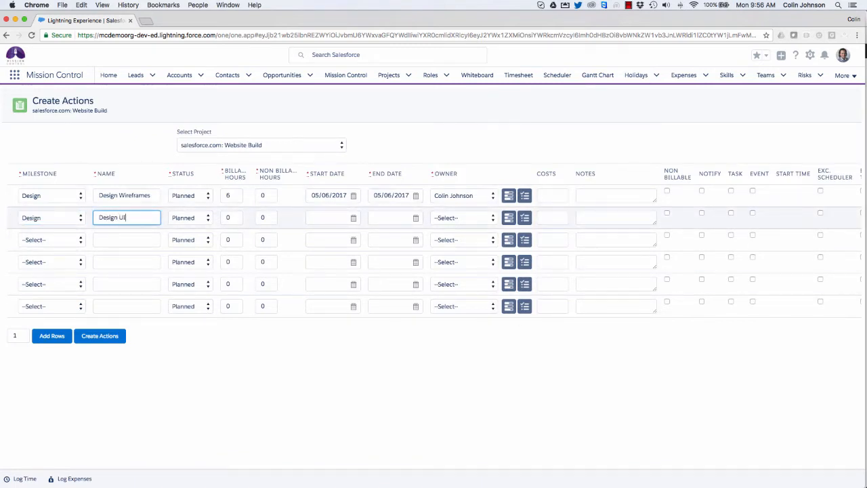
text(Design UI)
key(Tab)
key(Tab)
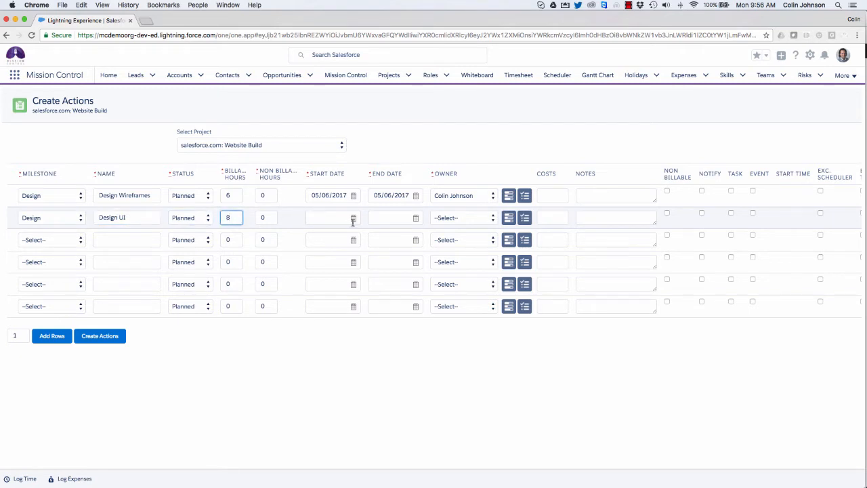
text(8)
Set the Design UI action's start date to 06/06/2017 and its owner to the Project Lead
click(353, 218)
click(364, 304)
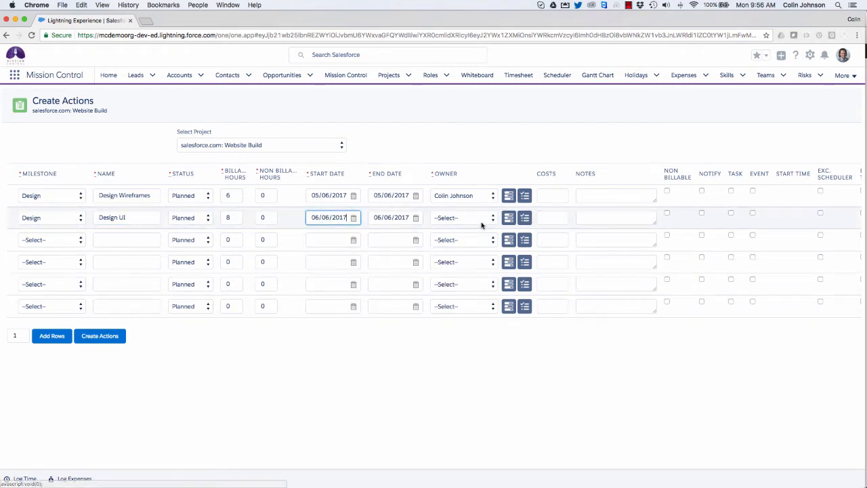
click(474, 217)
click(337, 236)
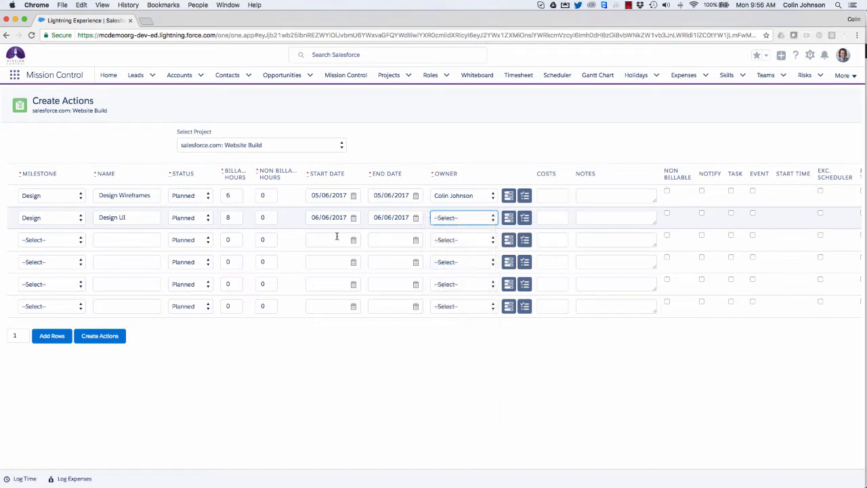
Assign the third and fourth action rows to the Build milestone and the fifth and sixth to Deliver
click(52, 241)
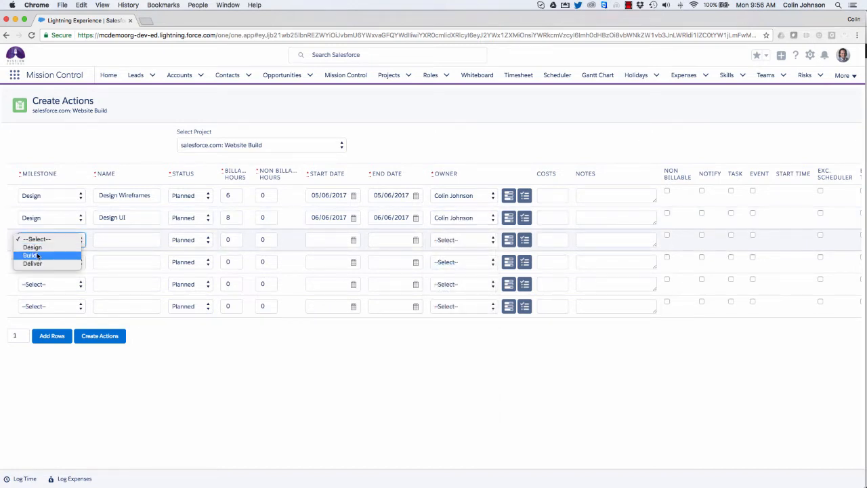
click(34, 257)
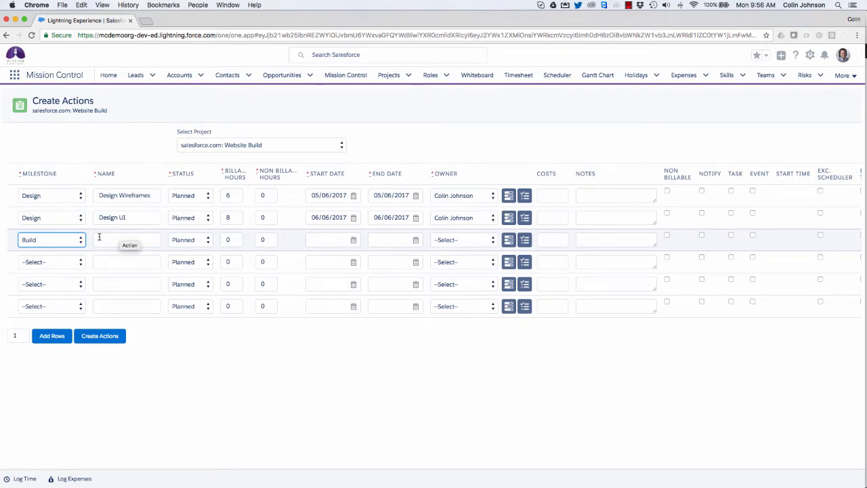
click(56, 261)
click(30, 278)
click(31, 283)
click(31, 309)
click(38, 306)
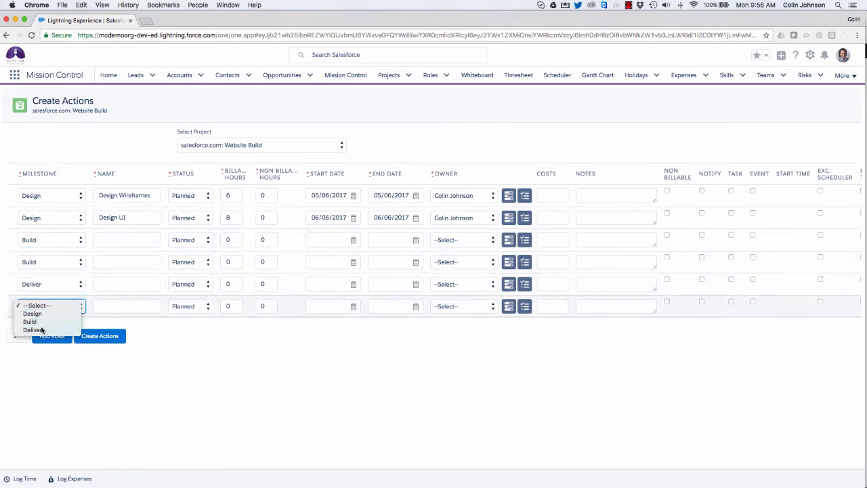
click(33, 330)
Name the remaining four actions "Build Framework", "Build Page Content", "Prepare Training Materials" and "Deliver Training"
click(127, 240)
text(Build Framework)
click(126, 262)
text(Build Page Cont)
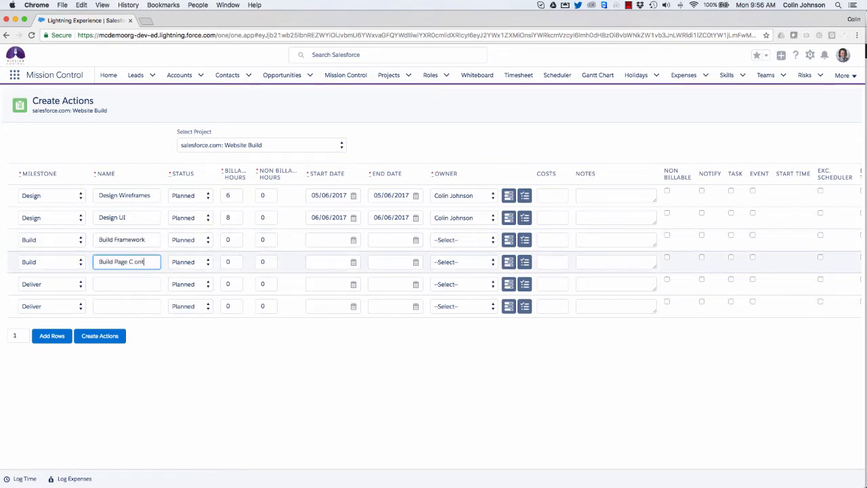
text(ent)
click(110, 284)
text(Prepare Training Materials)
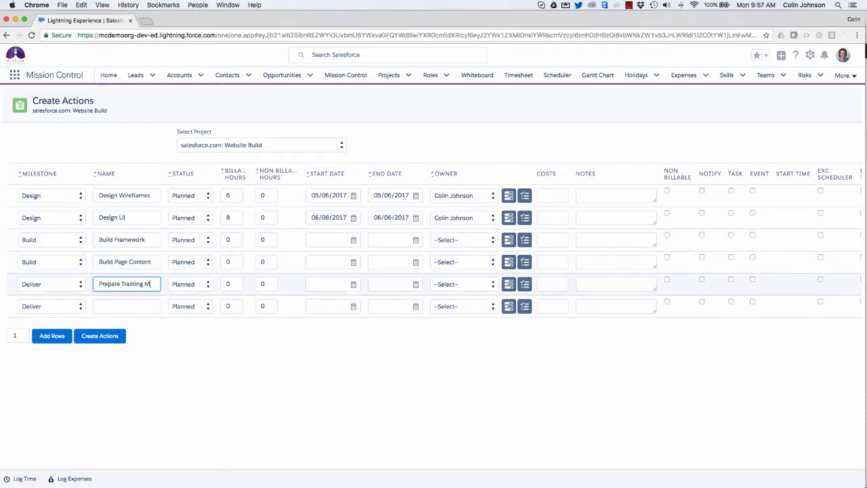
click(113, 307)
text(Deliver Training)
Set the billable hours to 6 for both Build actions and 4 for both Deliver actions
click(229, 240)
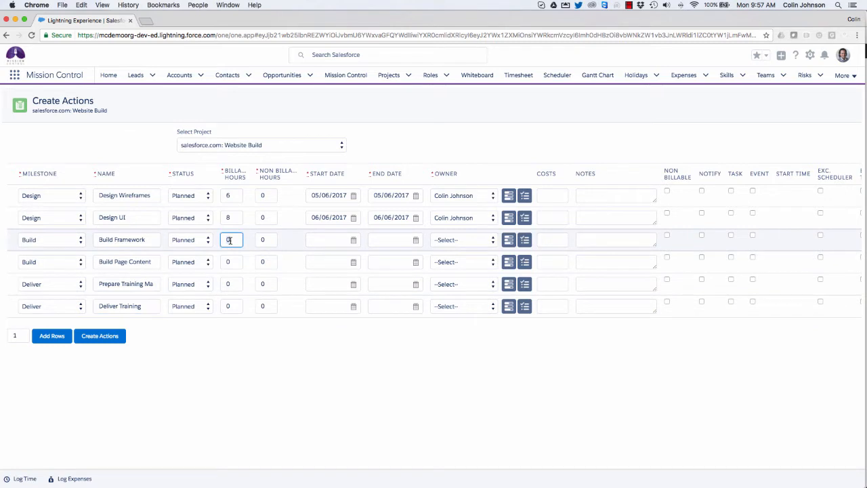
text(6)
click(231, 261)
text(6)
click(232, 284)
text(4)
click(230, 306)
text(4)
Set the start dates of the four Build and Deliver actions to 07/06/2017, 08/06/2017, 09/06/2017 and 12/06/2017 in row order
click(353, 240)
click(393, 325)
click(353, 261)
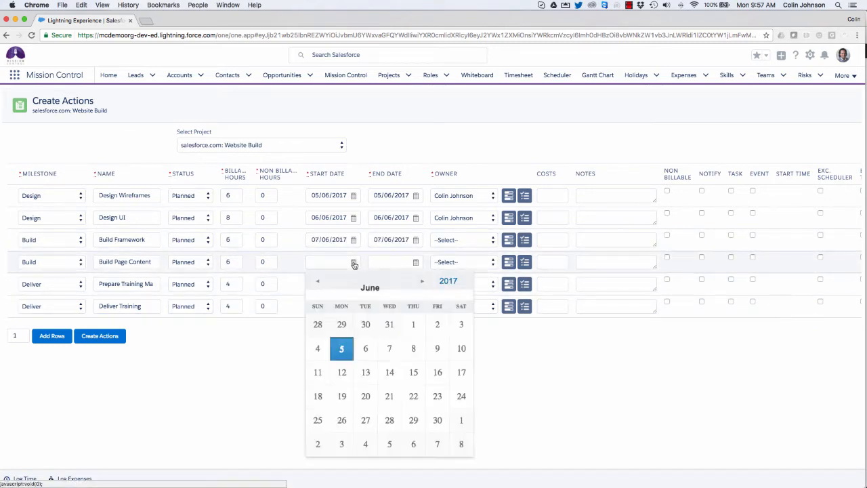
click(413, 348)
click(353, 283)
click(436, 370)
click(353, 306)
click(372, 411)
Set the Project Lead as owner of the two Build and two Deliver actions
click(463, 240)
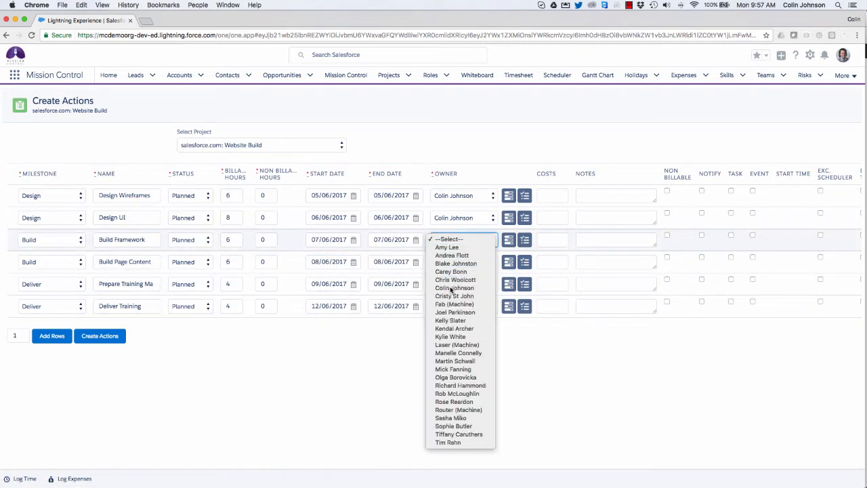
click(451, 290)
click(463, 262)
click(447, 310)
click(463, 284)
click(451, 332)
click(463, 306)
click(450, 355)
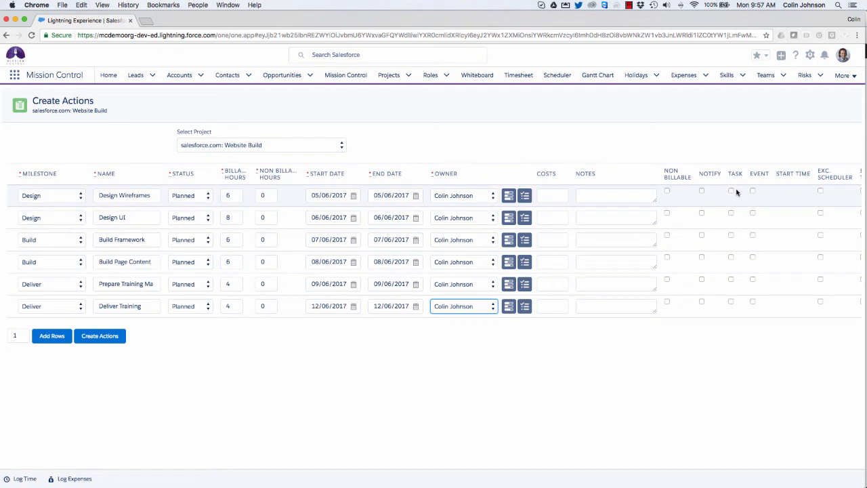
Check the additional option columns of the six action rows and create the actions
scroll(735, 223, right, 5)
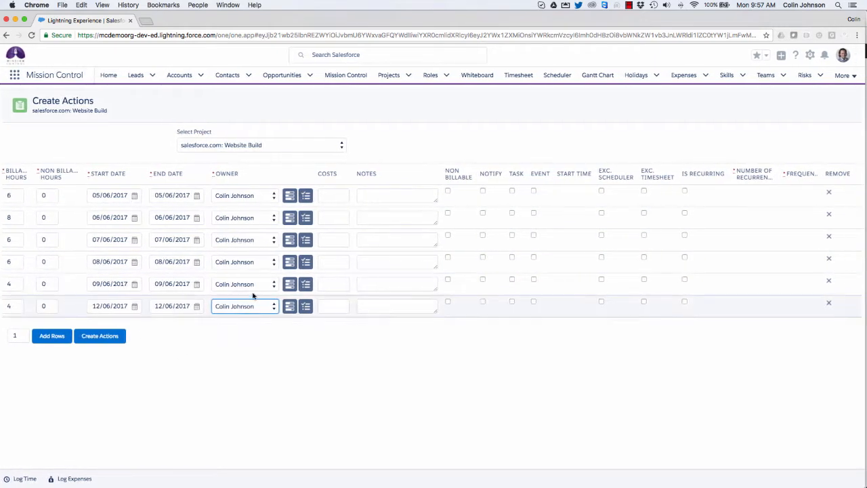
scroll(252, 296, left, 5)
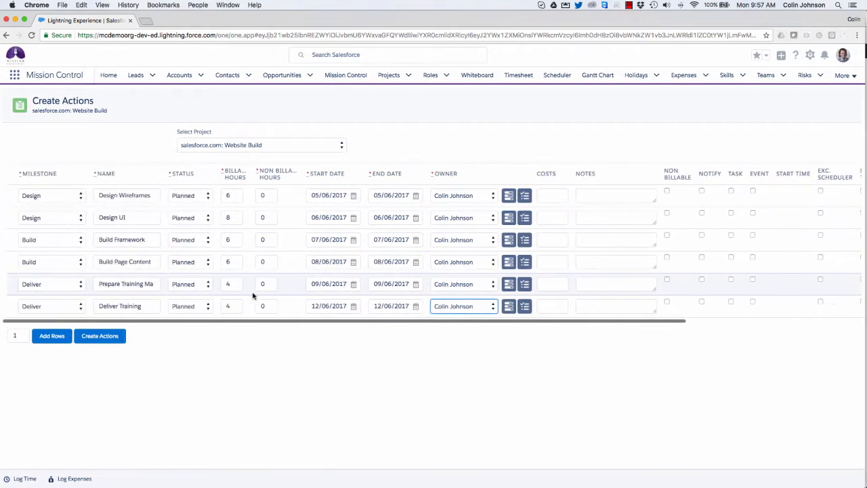
click(91, 340)
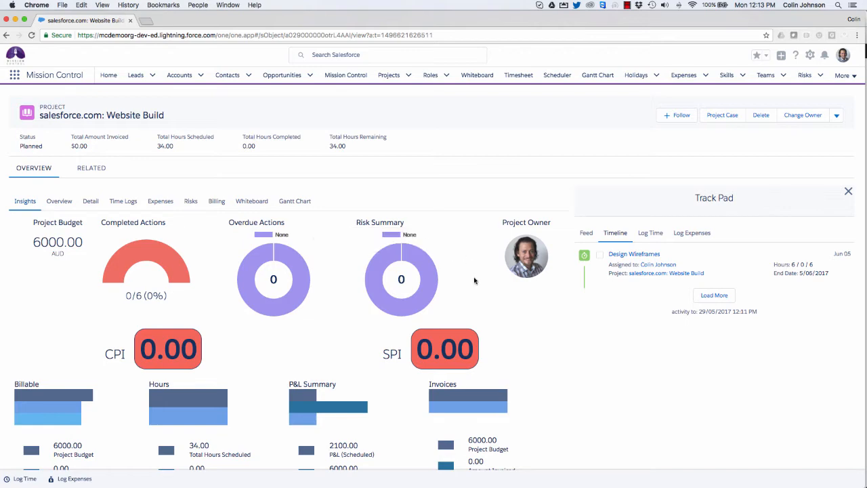
Examine the project's insights, including completed and overdue actions, CPI, SPI, billable value, hours, P&L summary and invoices
scroll(61, 356, down, 3)
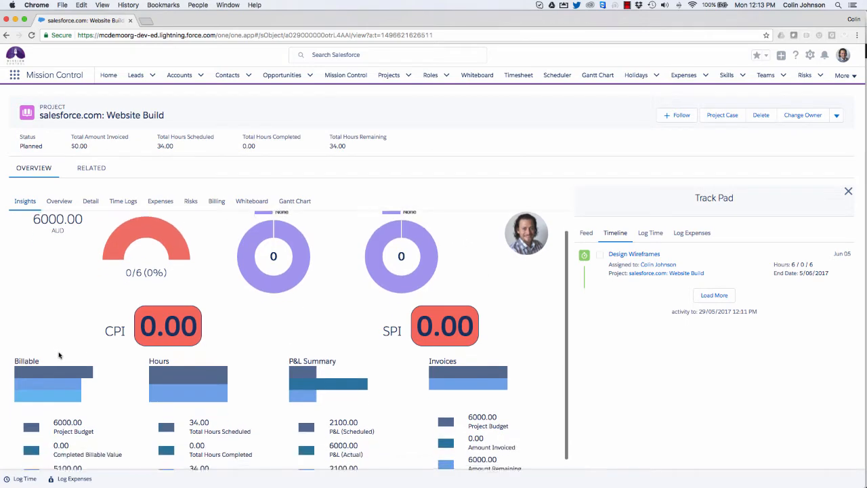
scroll(59, 354, up, 3)
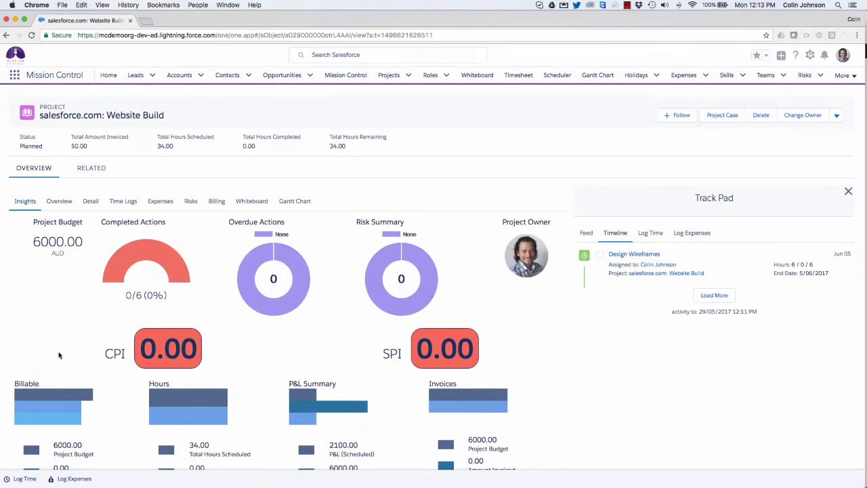
mouse_move(143, 249)
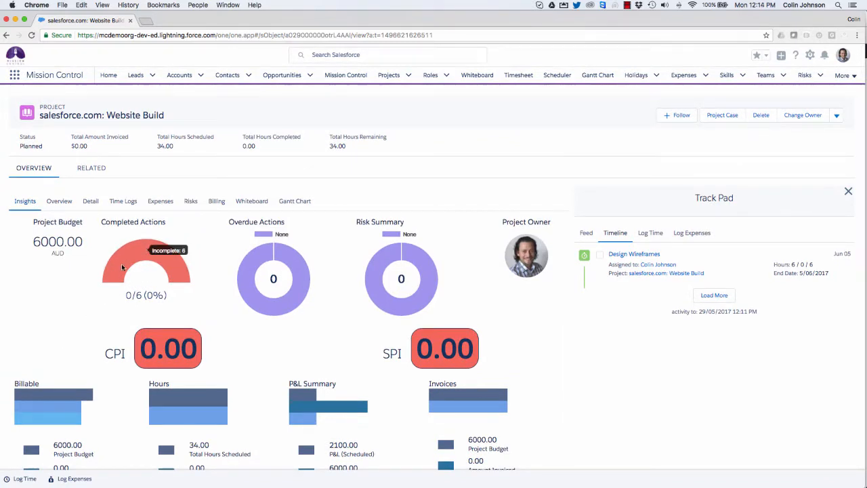
mouse_move(259, 277)
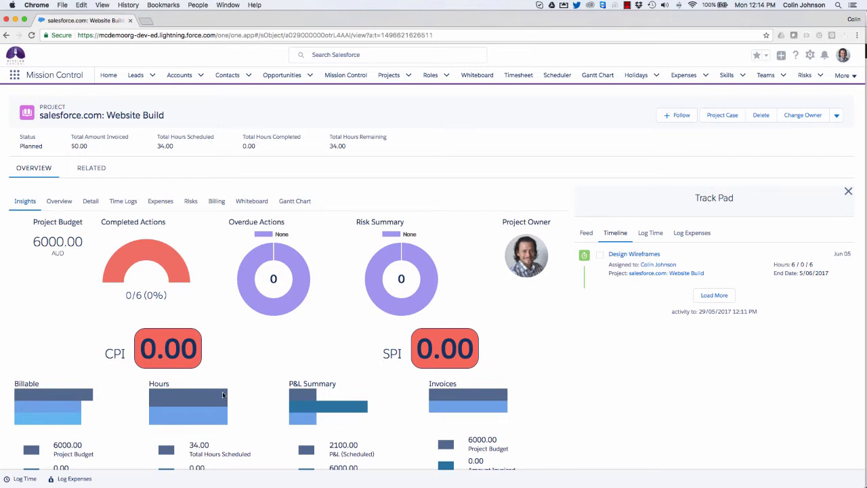
scroll(223, 395, down, 3)
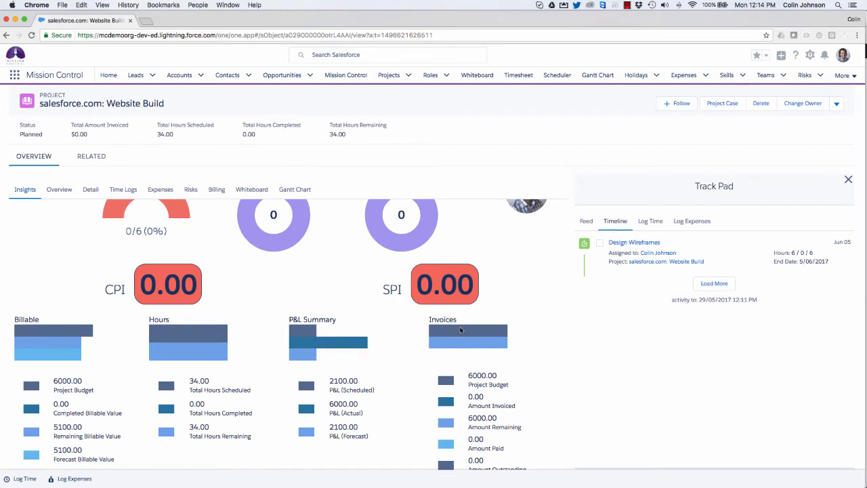
scroll(285, 305, up, 3)
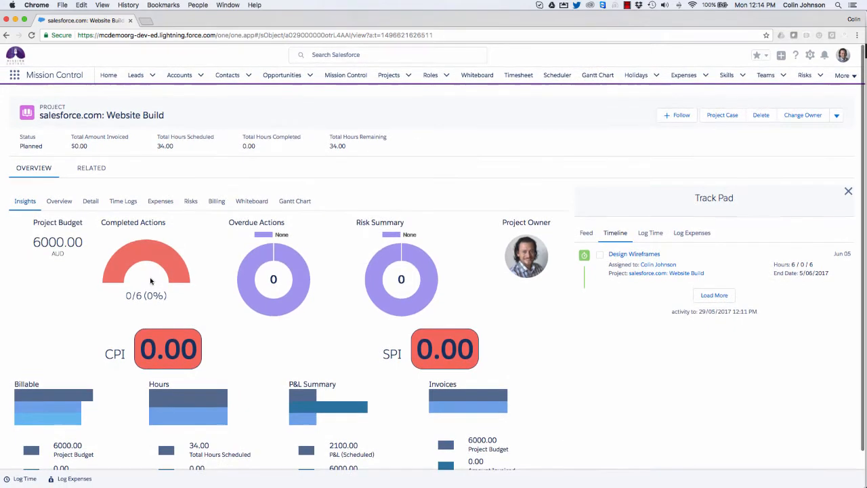
Examine the project overview, expanding the Design milestone and the Design Wireframes action to review its checklist items, owners and dates
click(58, 203)
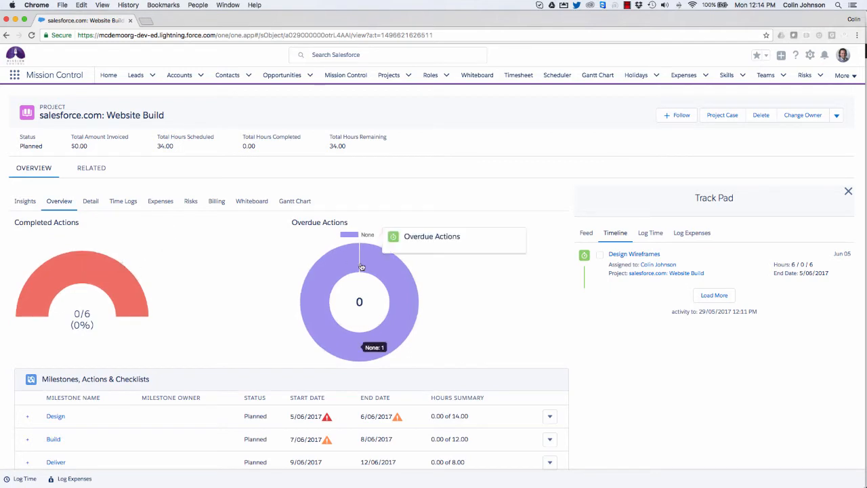
scroll(209, 341, down, 2)
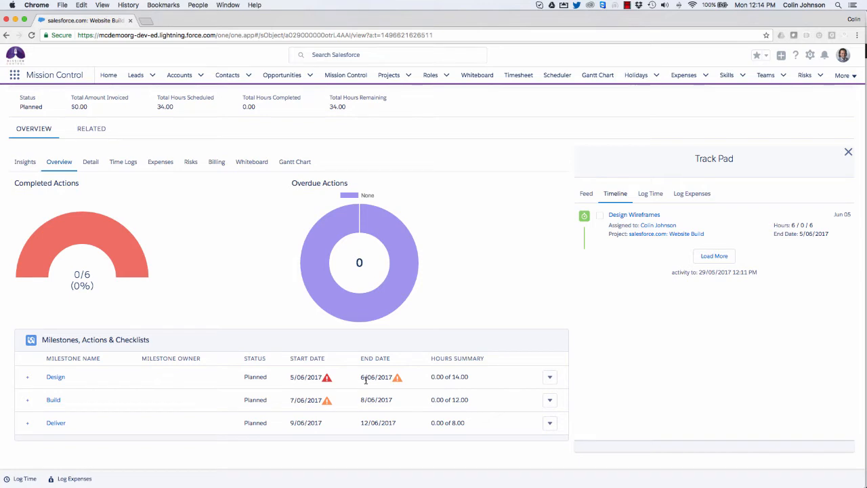
click(27, 381)
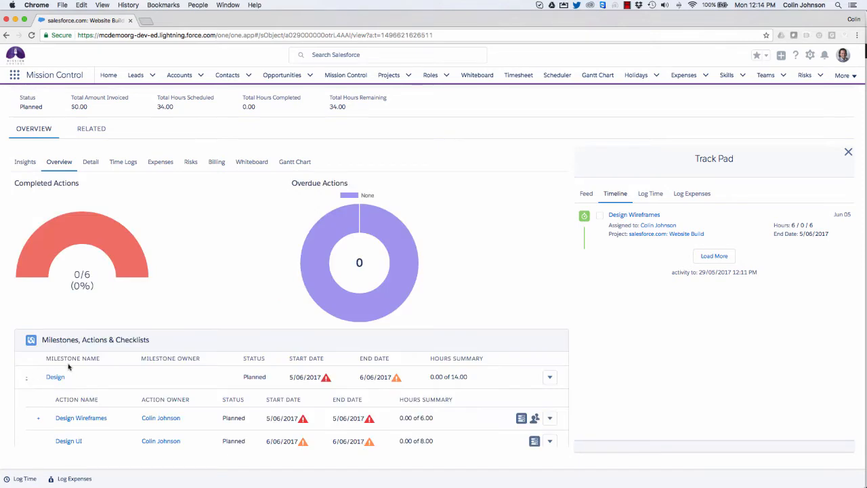
scroll(84, 390, down, 1)
scroll(85, 389, down, 2)
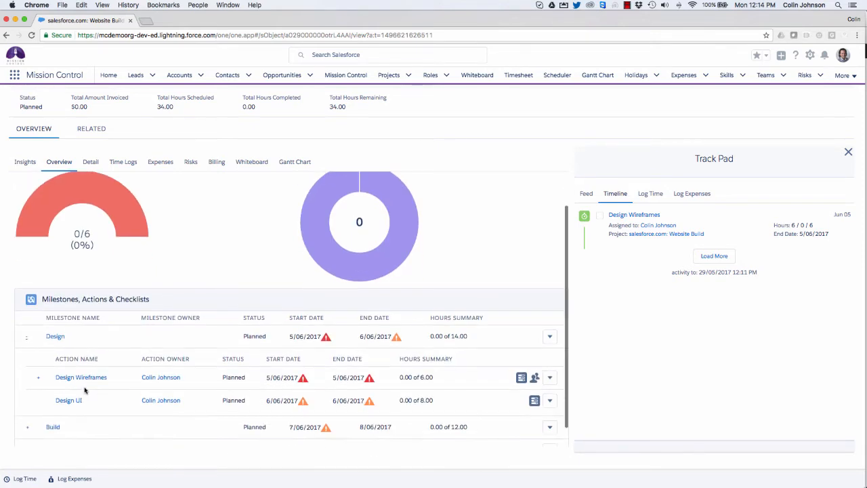
click(39, 380)
scroll(27, 403, down, 3)
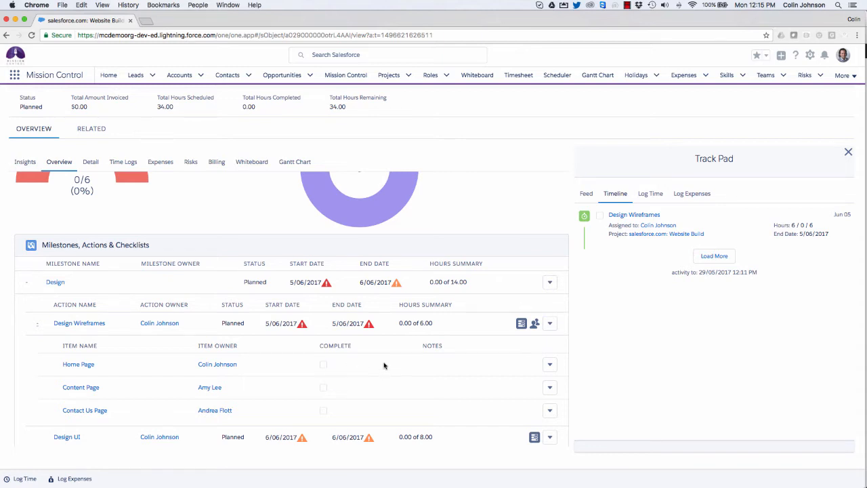
scroll(383, 366, up, 3)
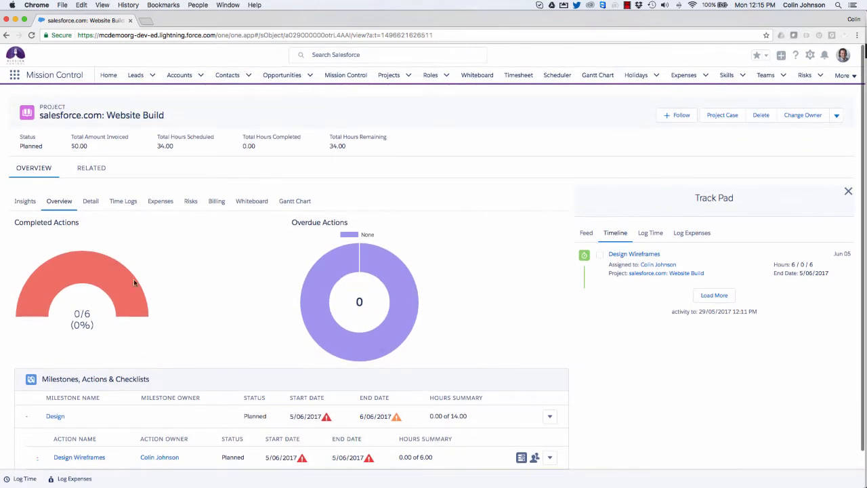
Review the project's detail fields, its time log burn down and hours, and the action cards on its whiteboard
click(93, 204)
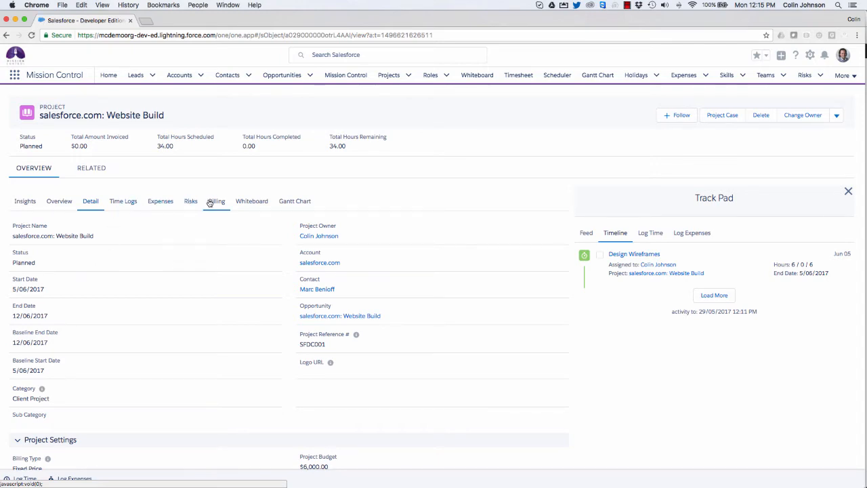
click(126, 204)
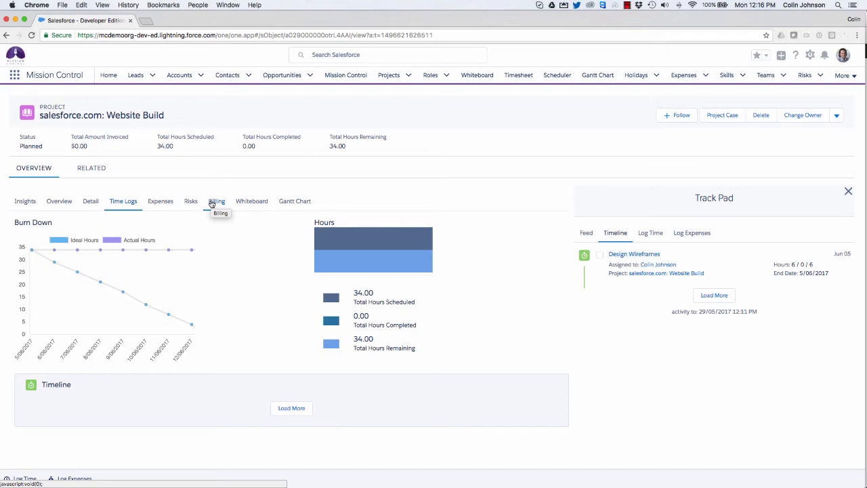
click(251, 203)
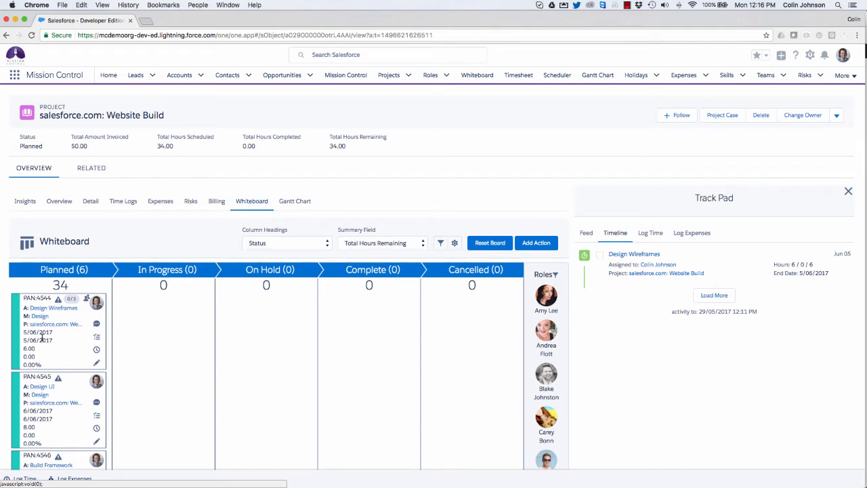
scroll(42, 337, down, 5)
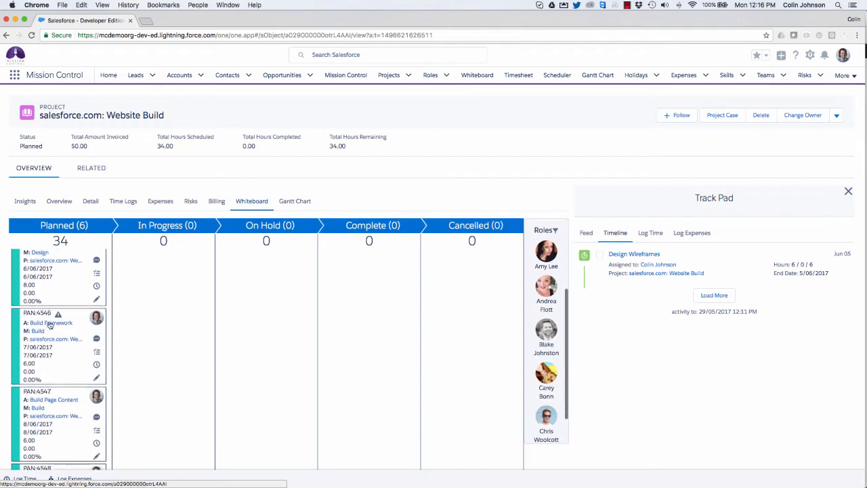
scroll(54, 322, up, 8)
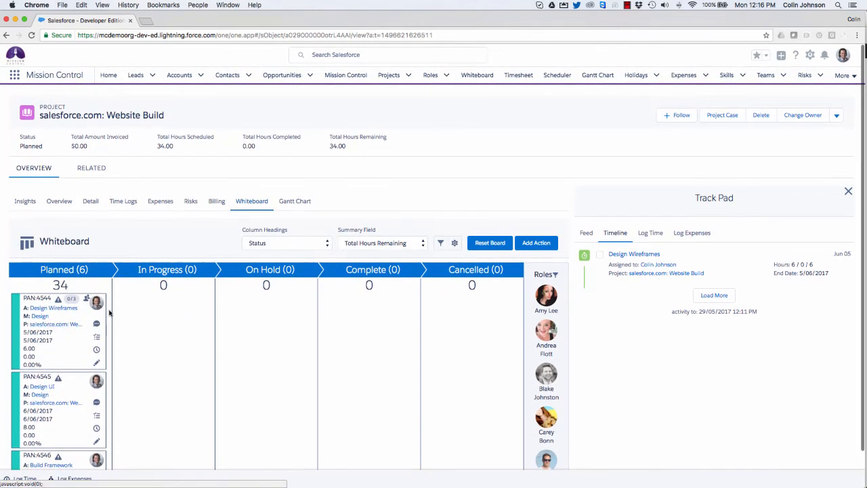
Open the project's Gantt chart, hide the Track Pad to widen the chart, and bring the Track Pad back
click(295, 201)
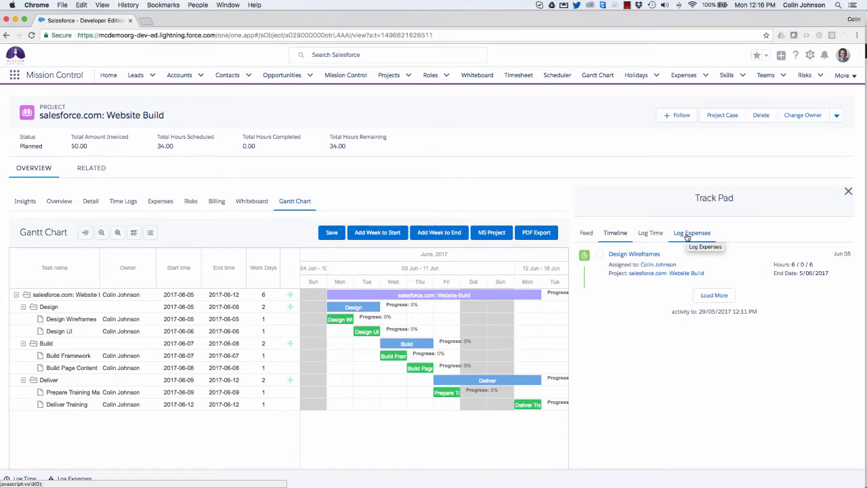
click(848, 192)
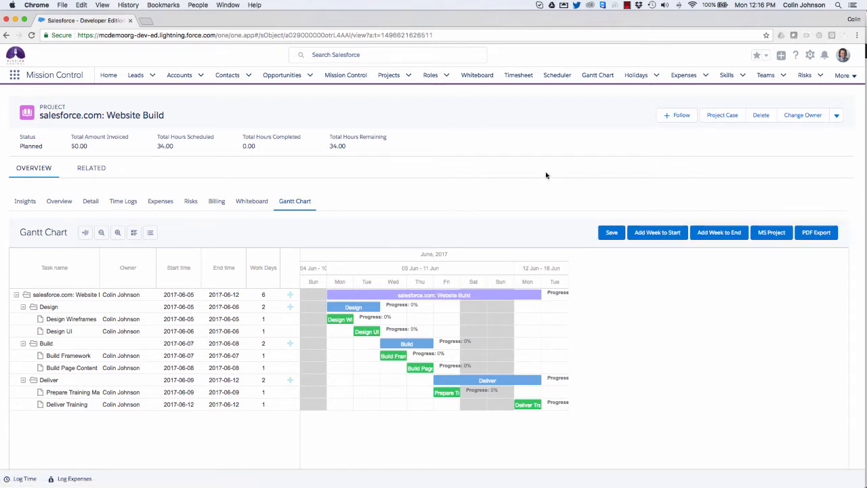
scroll(804, 308, down, 2)
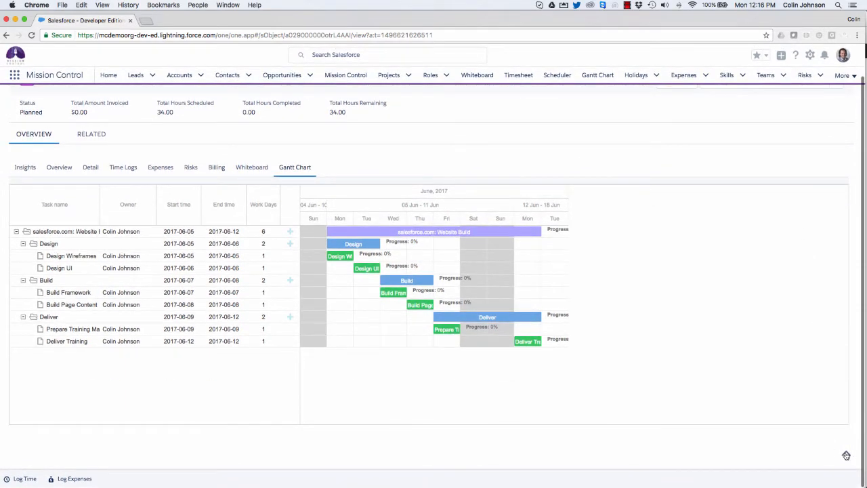
click(846, 454)
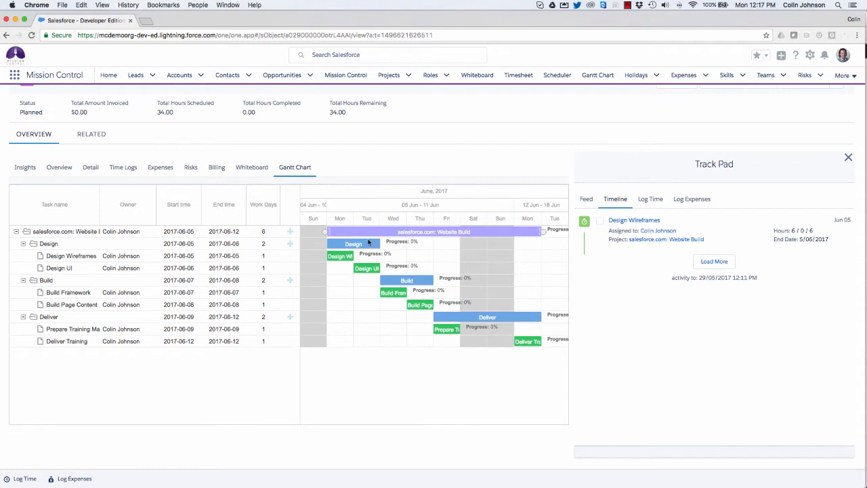
Link the six actions in the Gantt chart with end-to-start dependencies, in order from Design Wireframes through Deliver Training
mouse_move(359, 261)
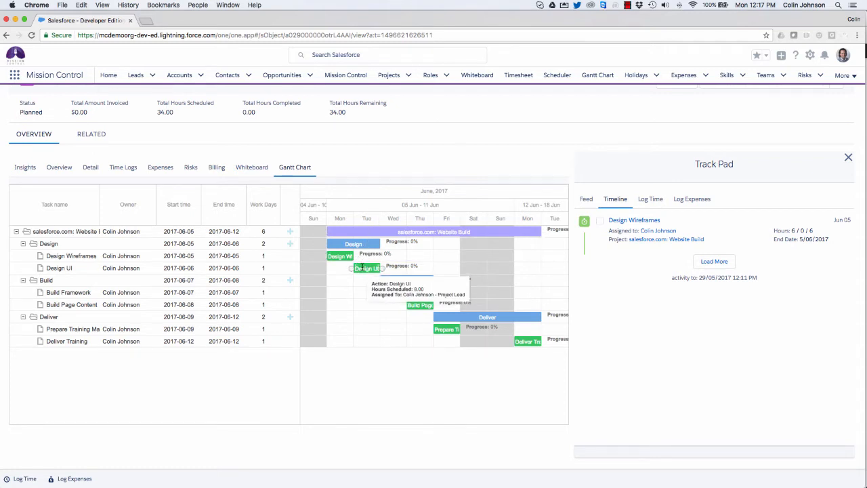
drag(362, 268, 347, 243)
mouse_move(346, 243)
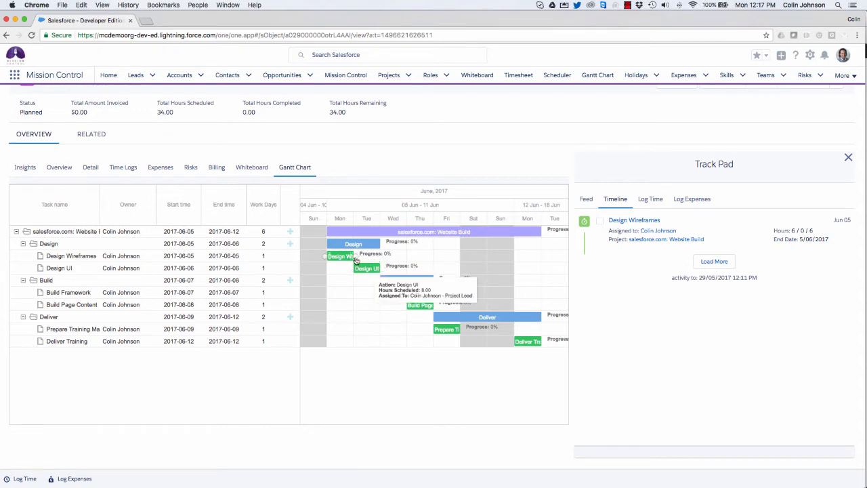
drag(354, 257, 528, 342)
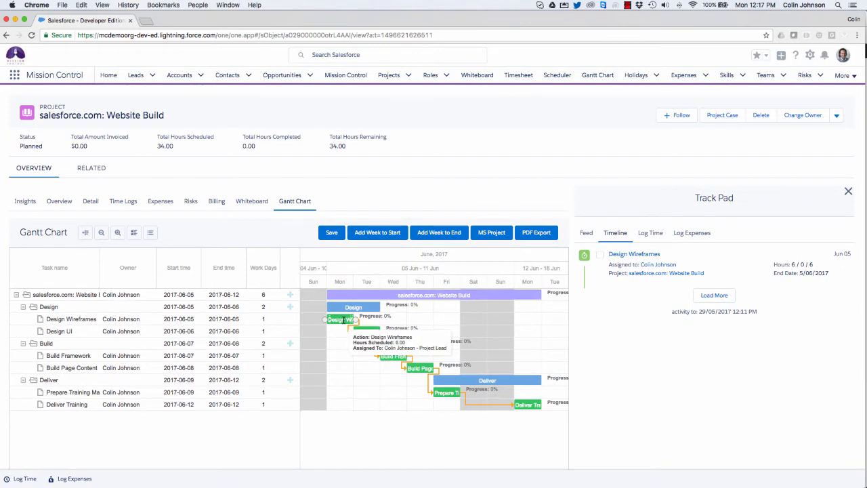
Shift Design Wireframes and its dependent actions one day later to start 2017-06-06, and move them back to start 2017-06-05
drag(342, 320, 368, 320)
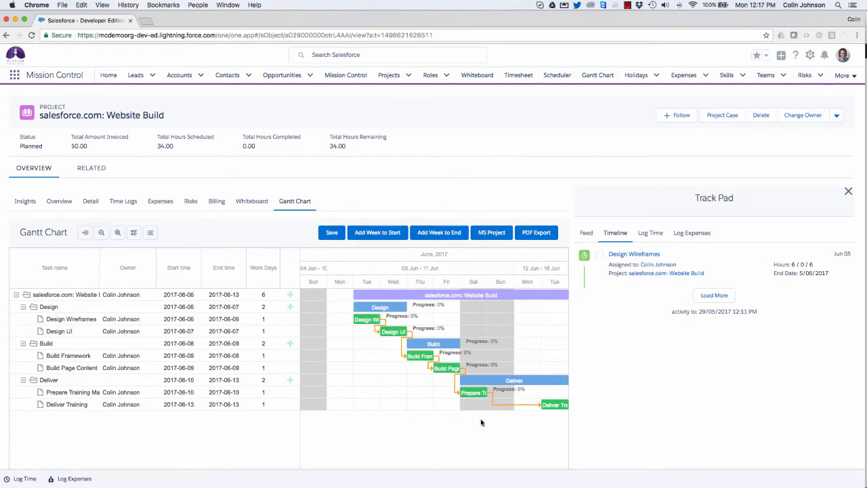
drag(363, 320, 338, 320)
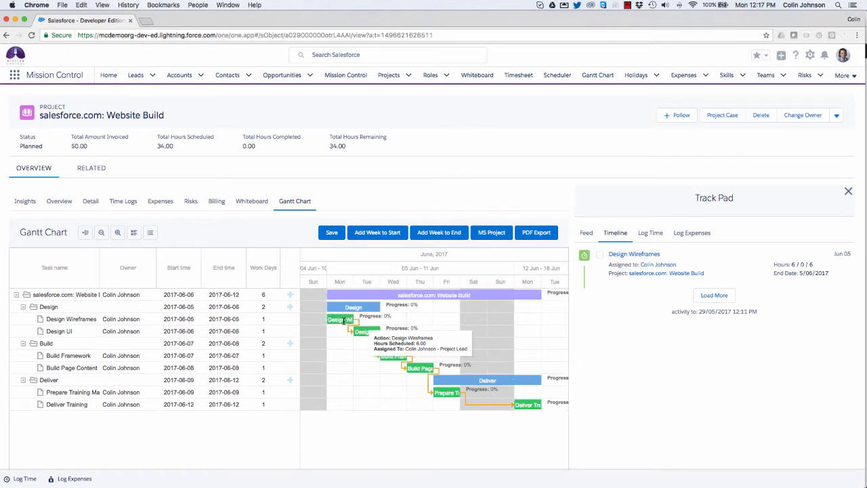
Extend the Build Framework action by one day to end on 2017-06-08 and save the Gantt chart
mouse_move(408, 359)
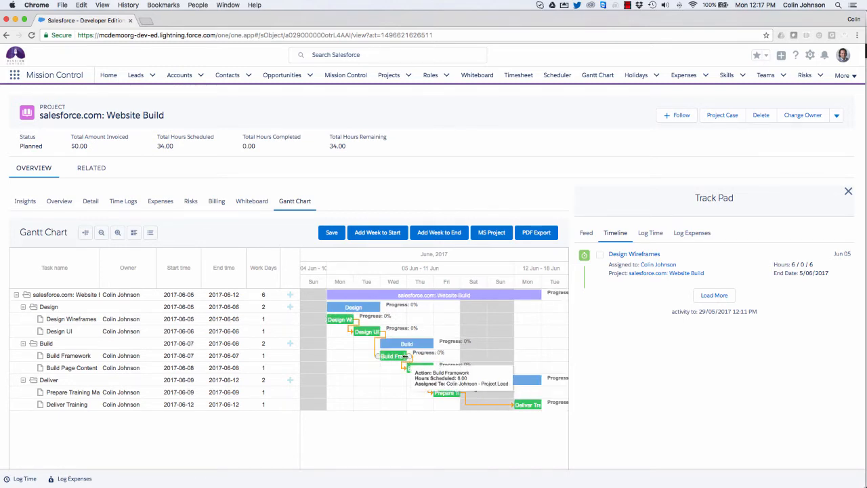
drag(408, 359, 435, 357)
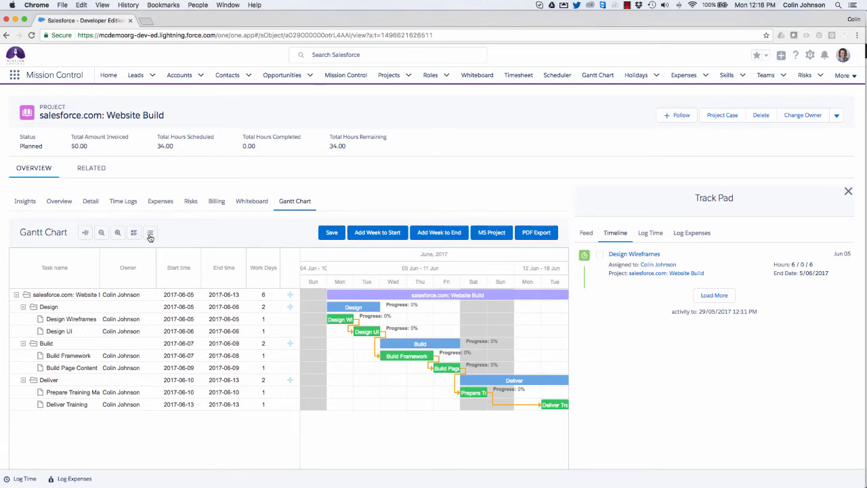
click(333, 234)
click(333, 234)
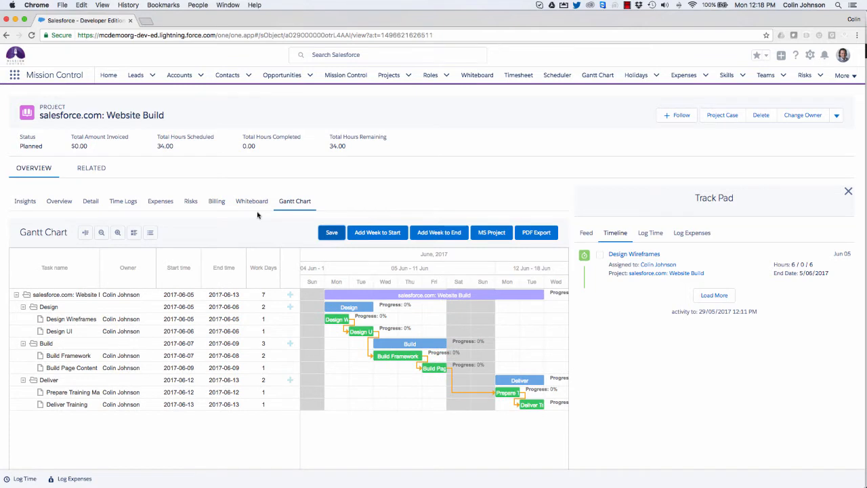
Show the baselines in the Gantt chart and compare them with the rescheduled Build and Deliver actions
click(134, 233)
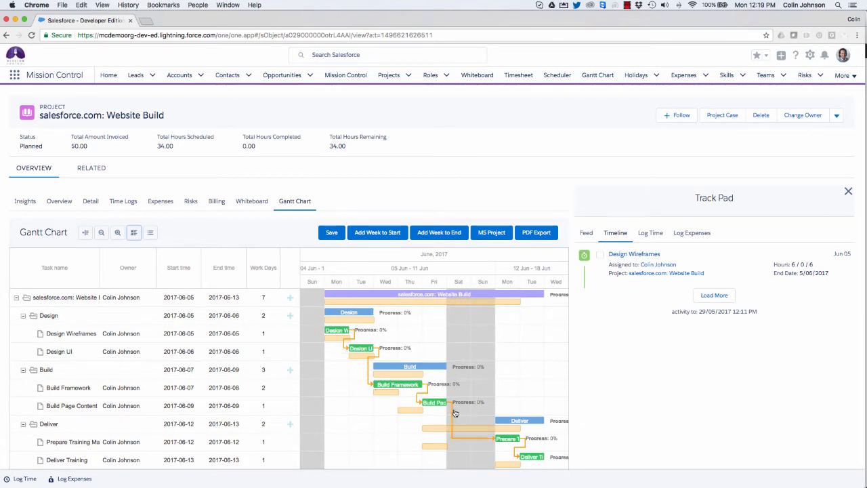
mouse_move(442, 402)
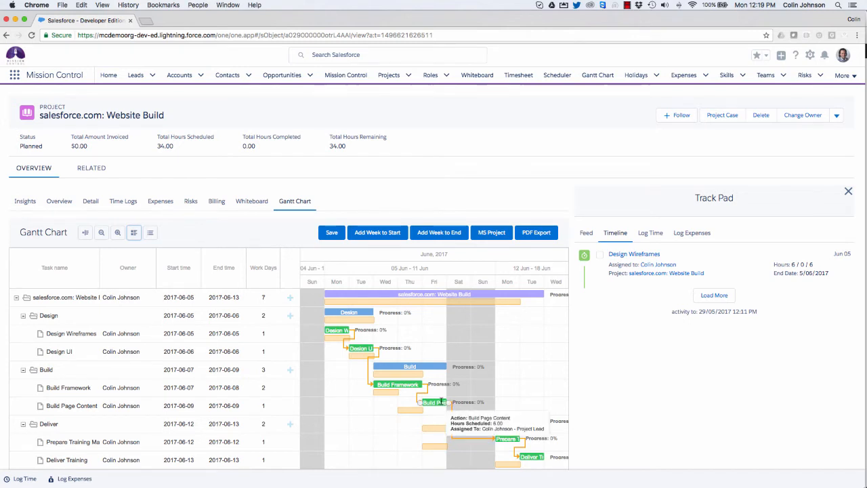
mouse_move(396, 385)
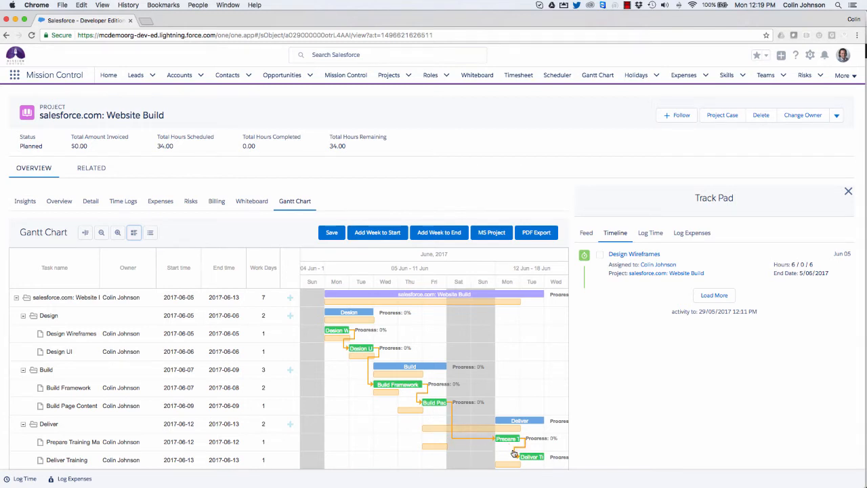
mouse_move(539, 461)
Export the Gantt chart as a PDF with the default project heading and no date range
click(537, 233)
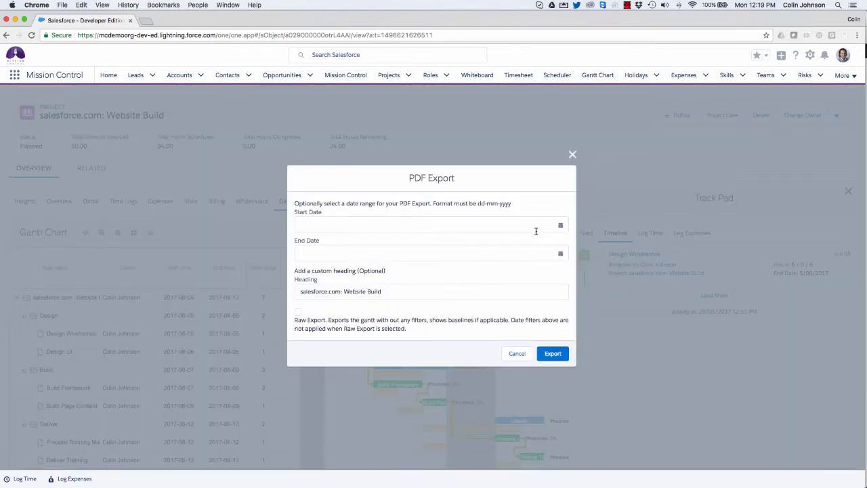
click(552, 354)
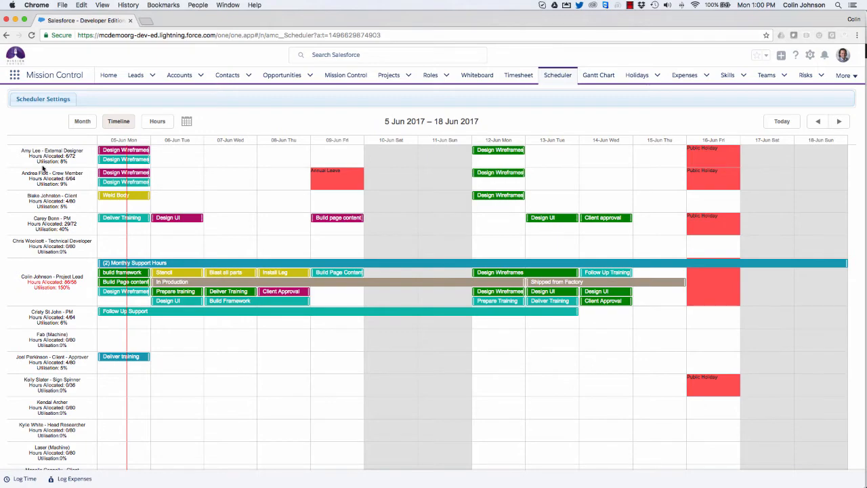
Examine each role's allocated hours, utilisation, scheduled actions and leave in the Scheduler timeline for 5 to 18 June 2017
scroll(42, 169, down, 5)
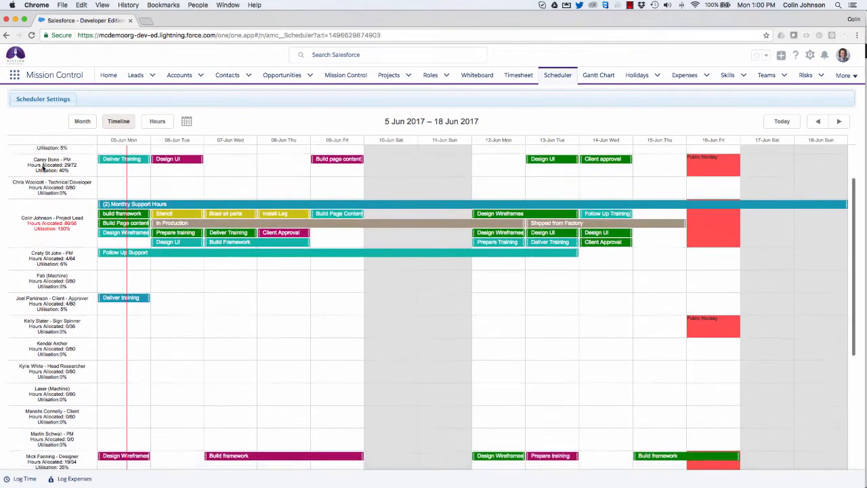
scroll(43, 168, down, 5)
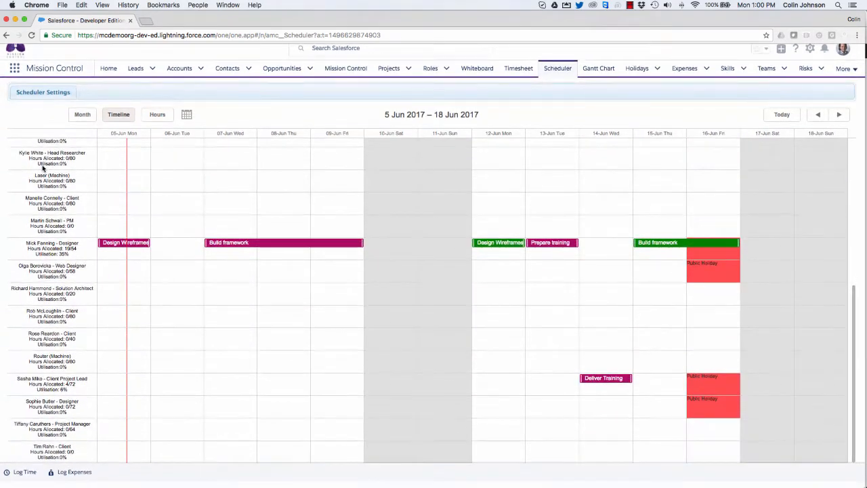
scroll(42, 169, up, 3)
scroll(43, 168, down, 3)
scroll(43, 168, up, 3)
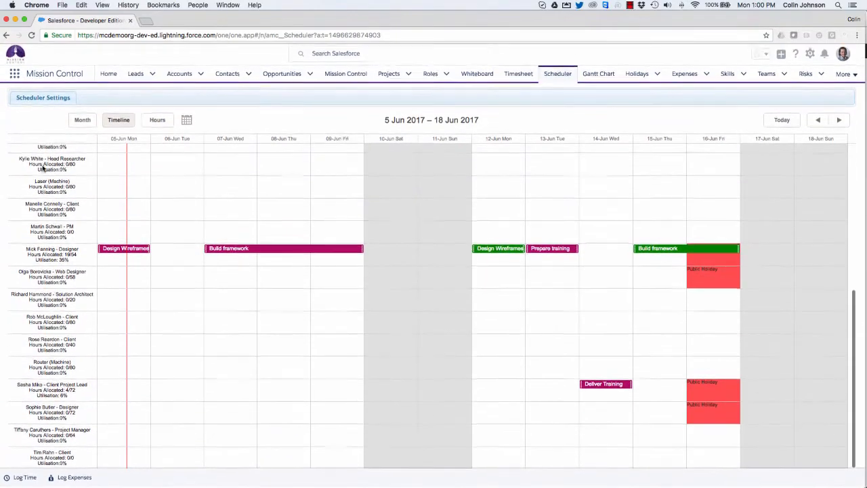
scroll(43, 168, up, 8)
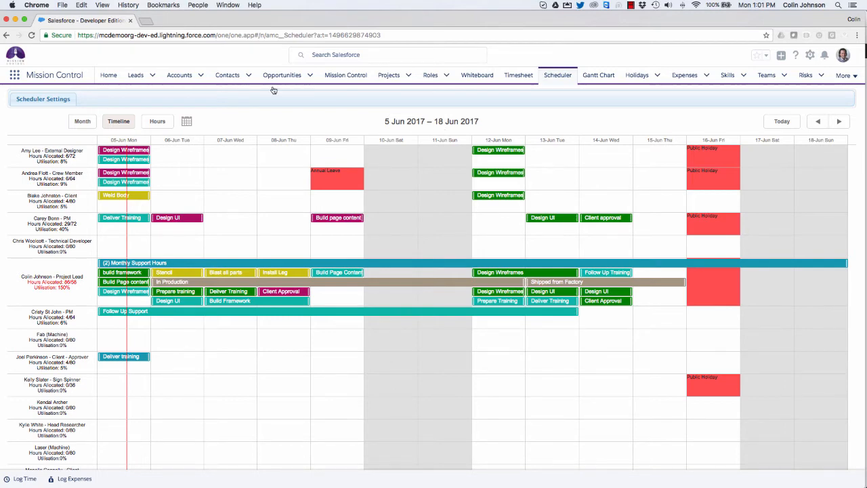
Open the scheduler settings and set the number of weeks to 1, and then to 3
click(48, 102)
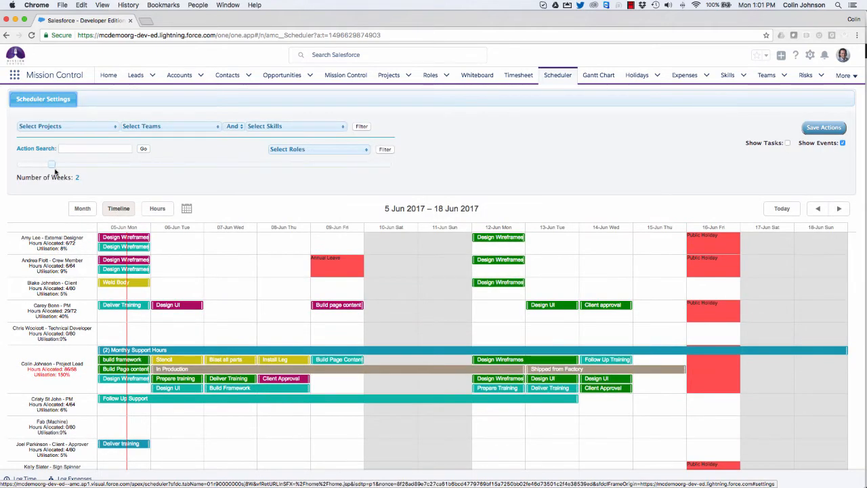
click(21, 166)
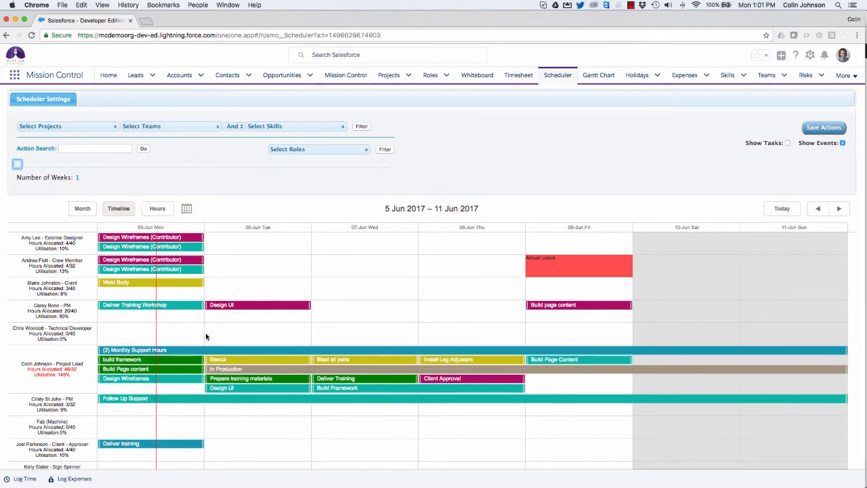
click(85, 166)
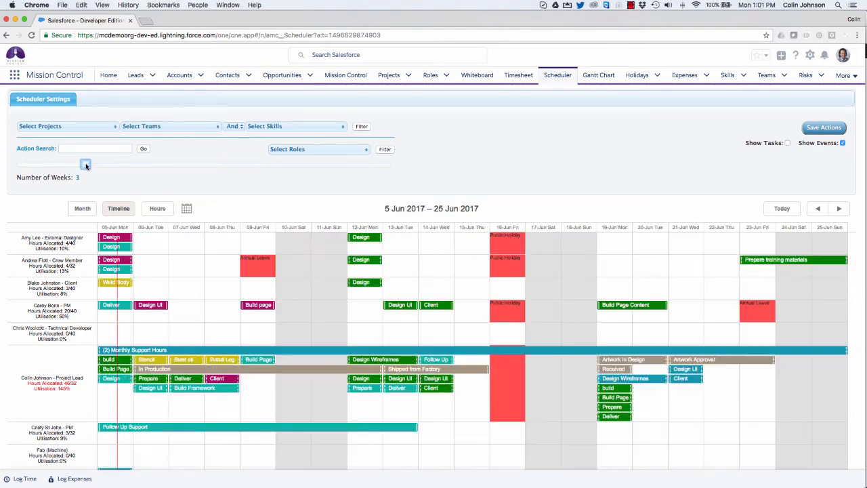
Extend the Scheduler timeline to 6, 10 and finally 12 weeks, close the settings and look through all roles' schedules
click(121, 165)
click(187, 165)
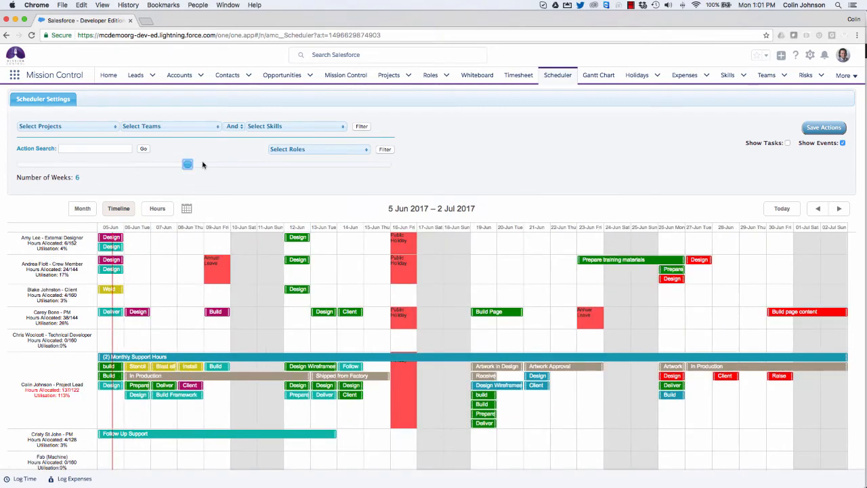
click(323, 165)
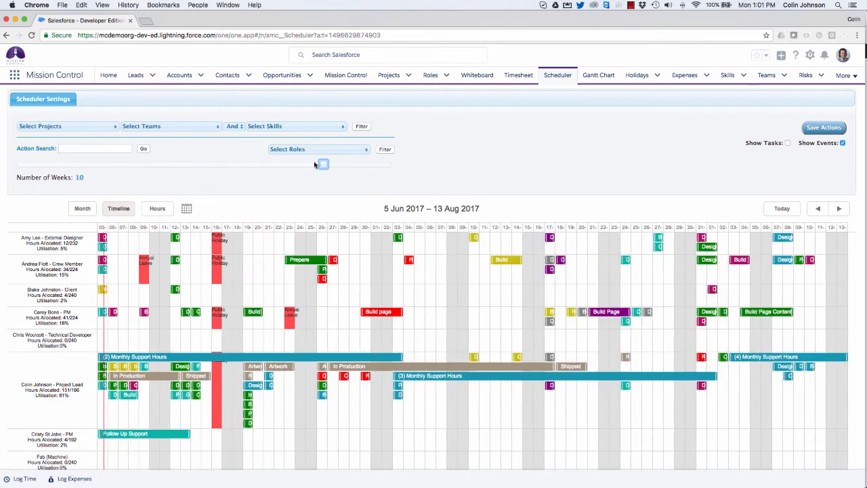
click(390, 165)
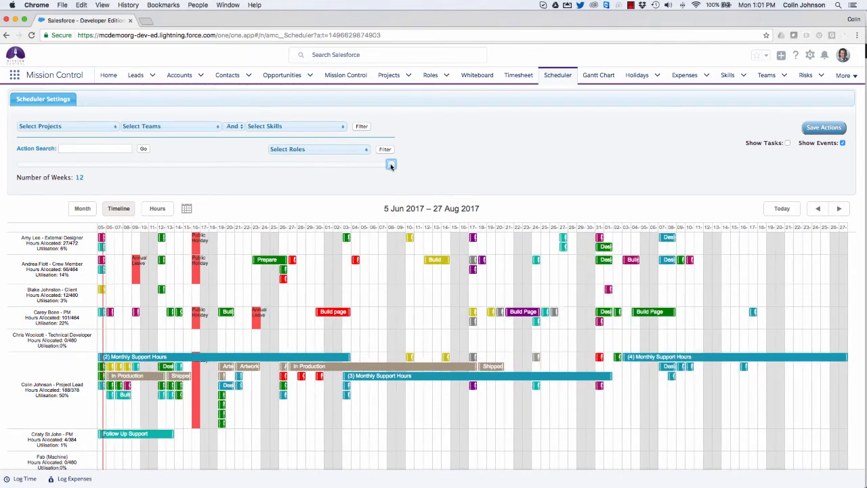
click(42, 100)
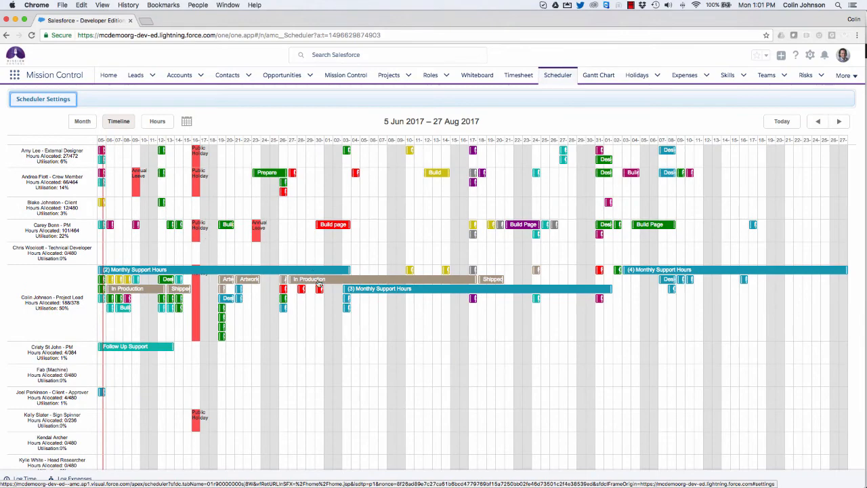
mouse_move(319, 285)
scroll(317, 288, down, 8)
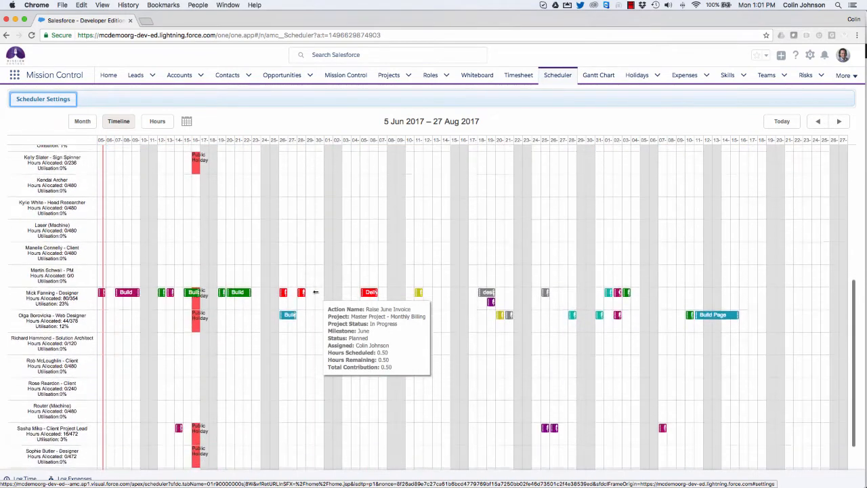
scroll(316, 293, up, 10)
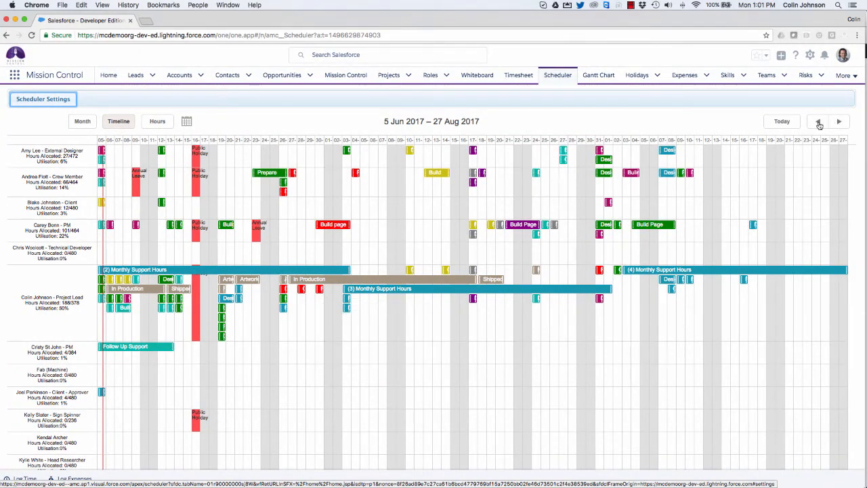
Jump the timeline to the week of 24 July 2017 with the date picker, and return it to today
click(188, 121)
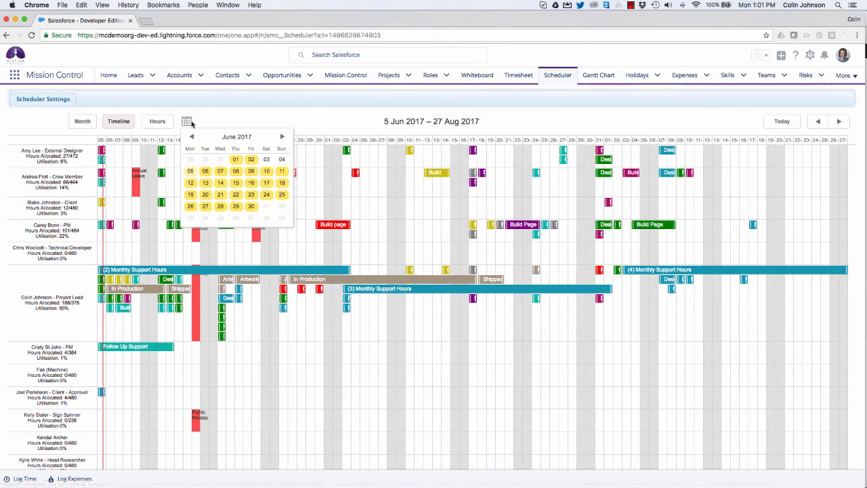
click(282, 137)
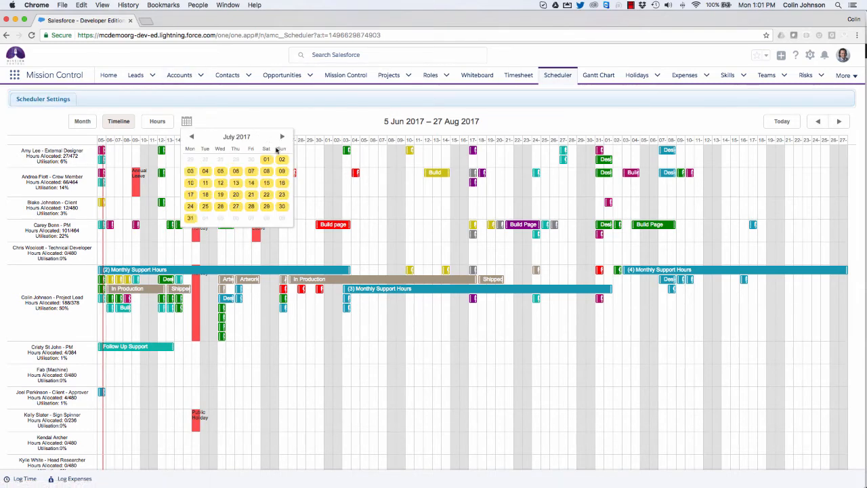
click(200, 207)
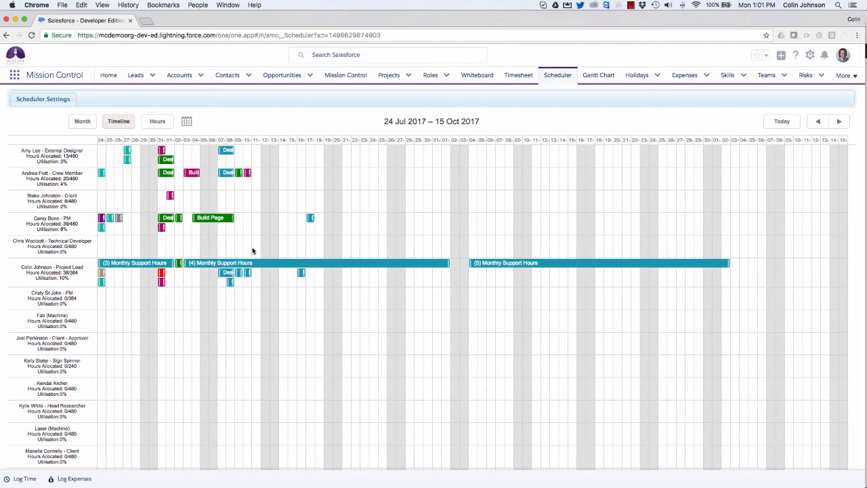
click(783, 123)
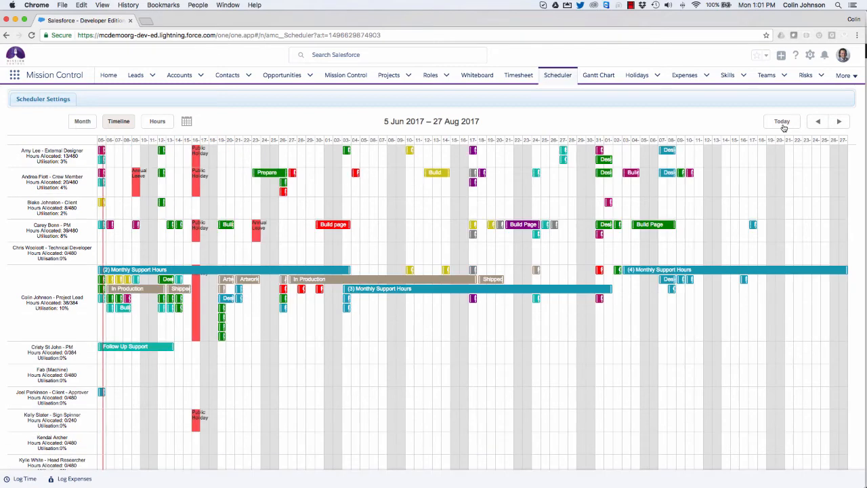
Set the number of weeks to 2, close the scheduler settings and examine the project lead's scheduled actions
click(28, 101)
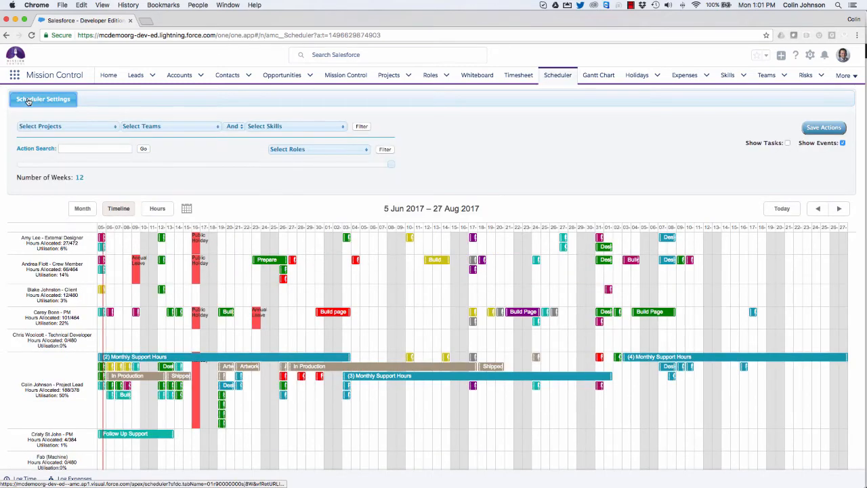
click(52, 165)
click(46, 102)
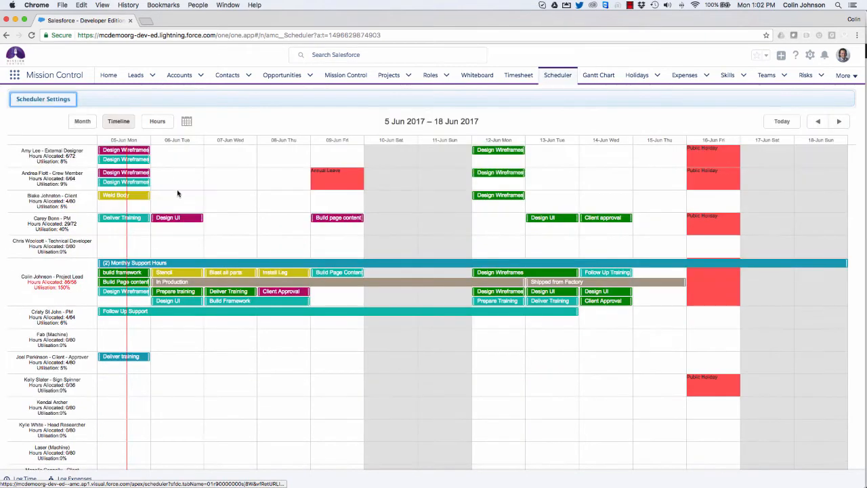
mouse_move(182, 222)
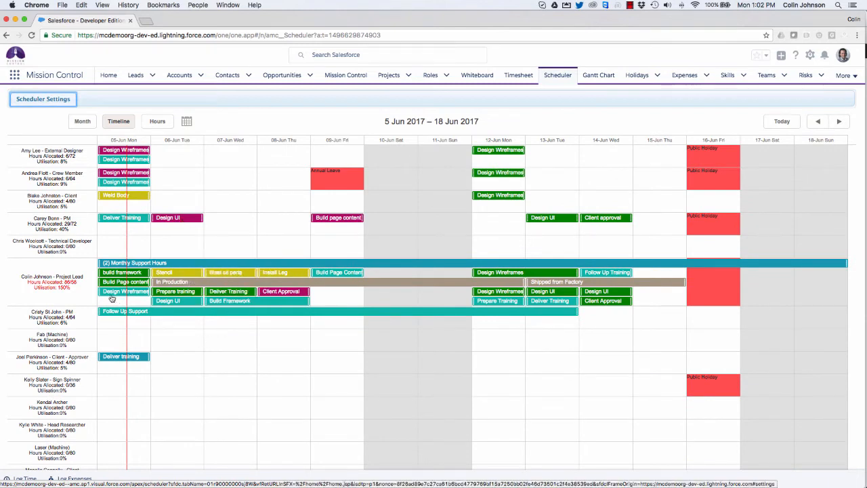
mouse_move(106, 296)
mouse_move(137, 159)
Filter the Scheduler by the Consultants team and the ADM201 and HTML Code skills, and close the settings
click(49, 98)
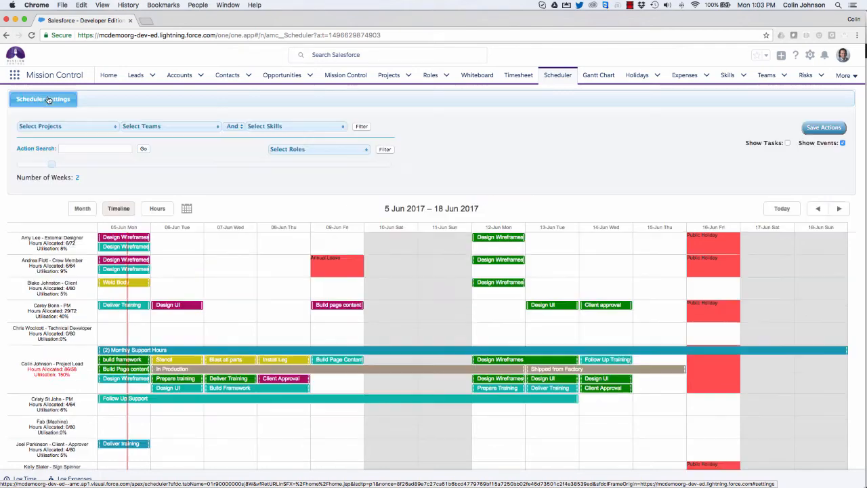
click(177, 127)
click(142, 170)
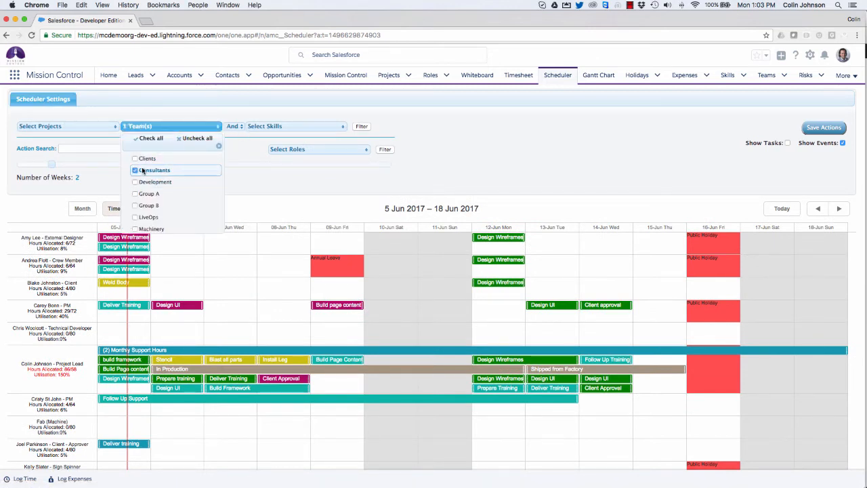
click(271, 126)
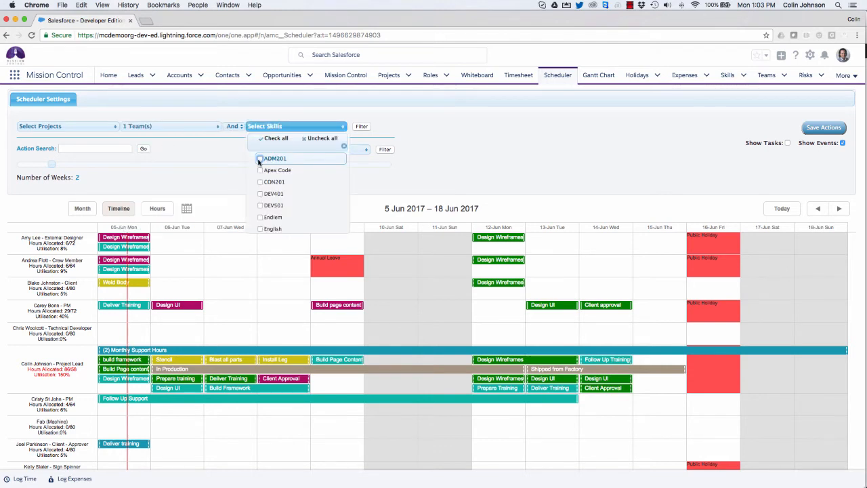
click(260, 159)
scroll(278, 183, down, 3)
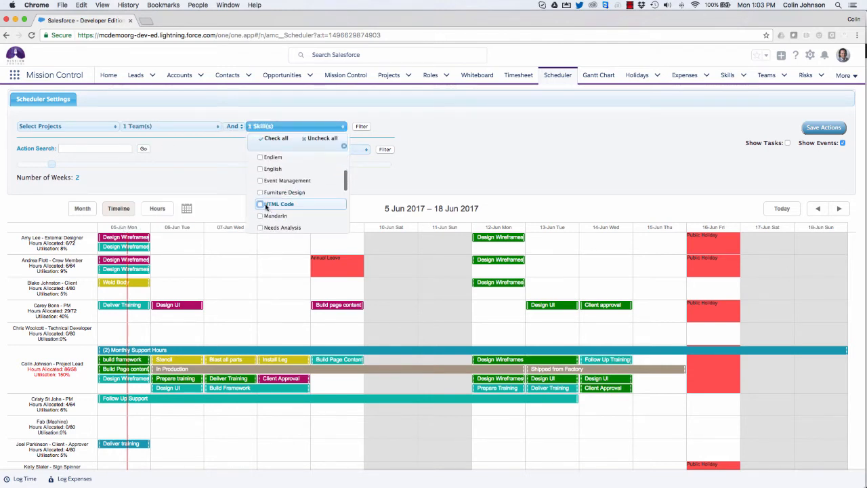
click(261, 204)
click(362, 127)
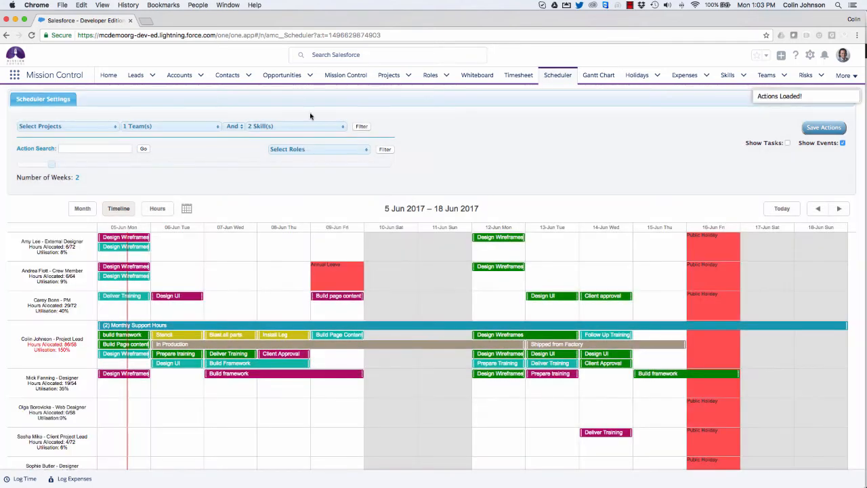
click(44, 101)
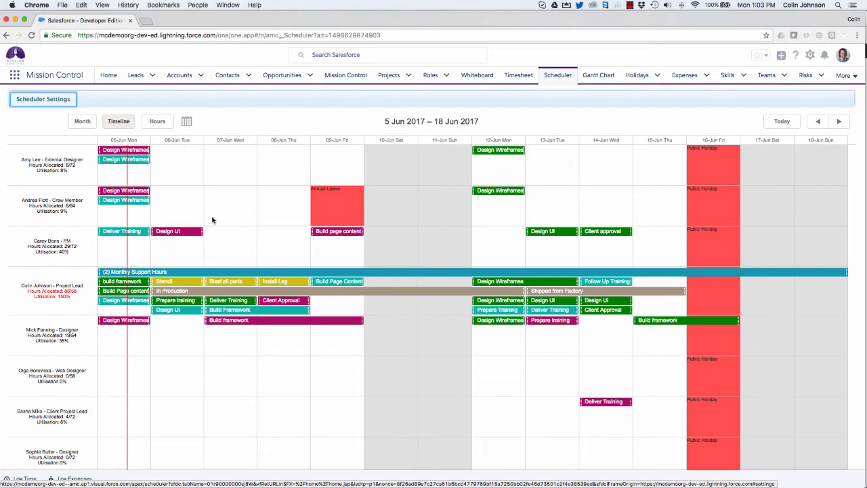
Reassign the project lead's 5 June build framework and 6 June Prepare training to the PM, and 7 June Deliver Training to the Crew Member
scroll(212, 220, down, 1)
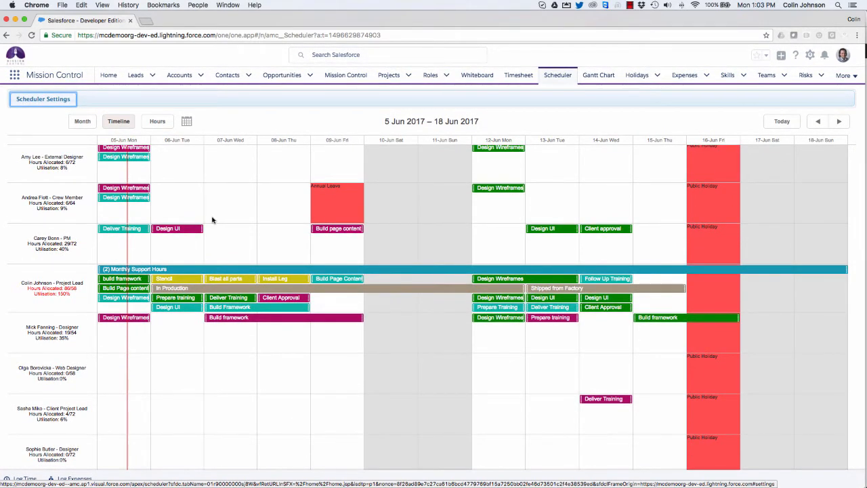
mouse_move(139, 280)
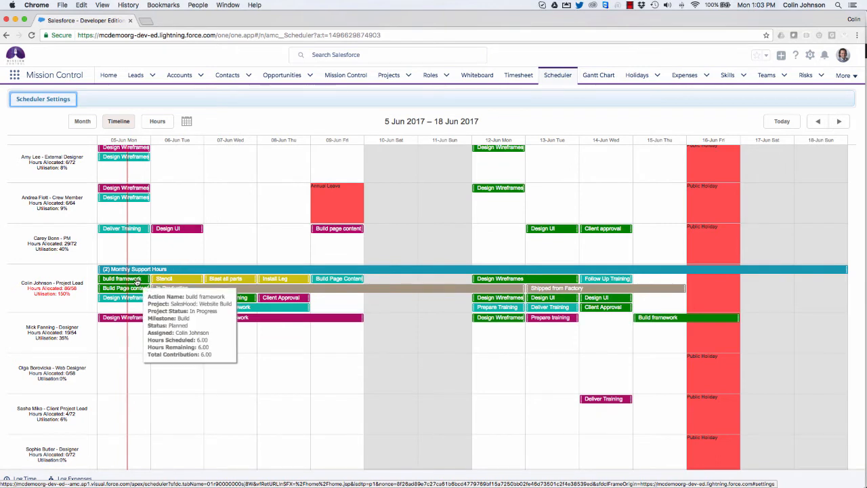
drag(139, 280, 135, 253)
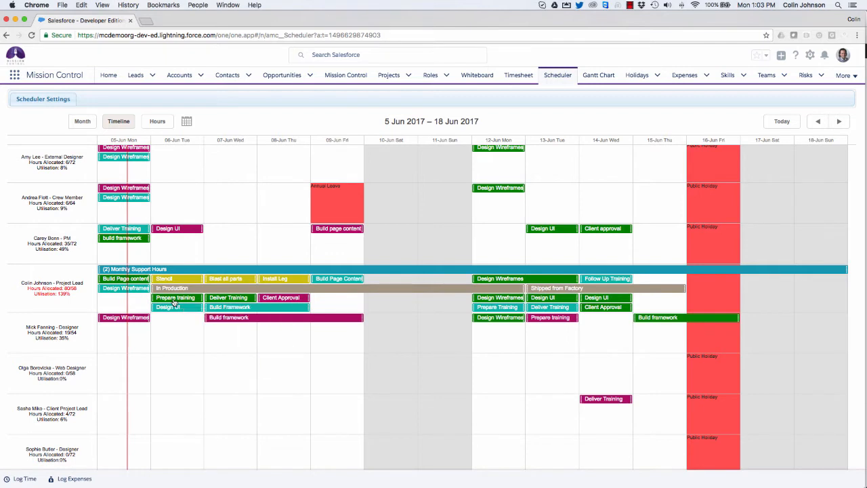
drag(174, 300, 177, 261)
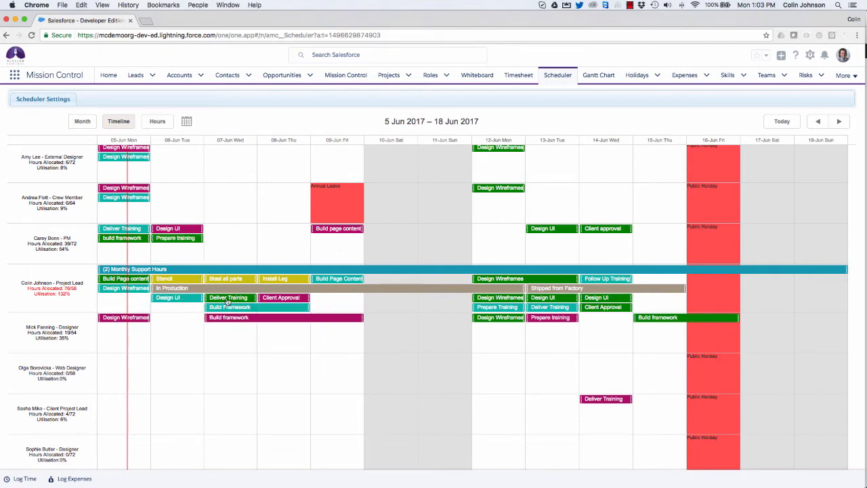
drag(227, 301, 226, 199)
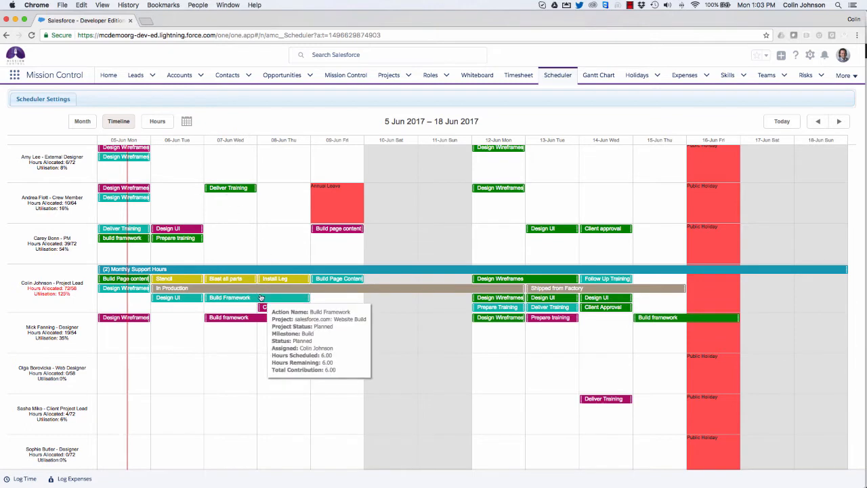
Reassign the project lead's 7–8 June Build Framework, one-day 12 June Design Wireframes and 13 June Design UI actions to the Web Designer
drag(260, 298, 253, 359)
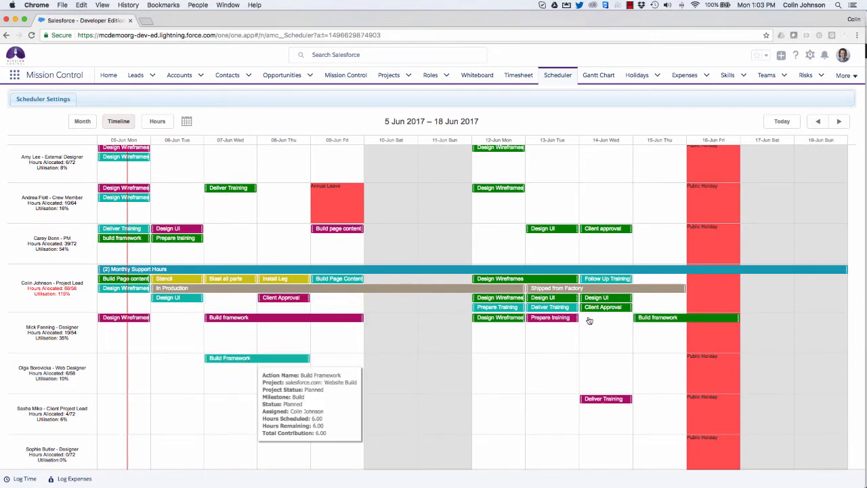
drag(505, 302, 500, 365)
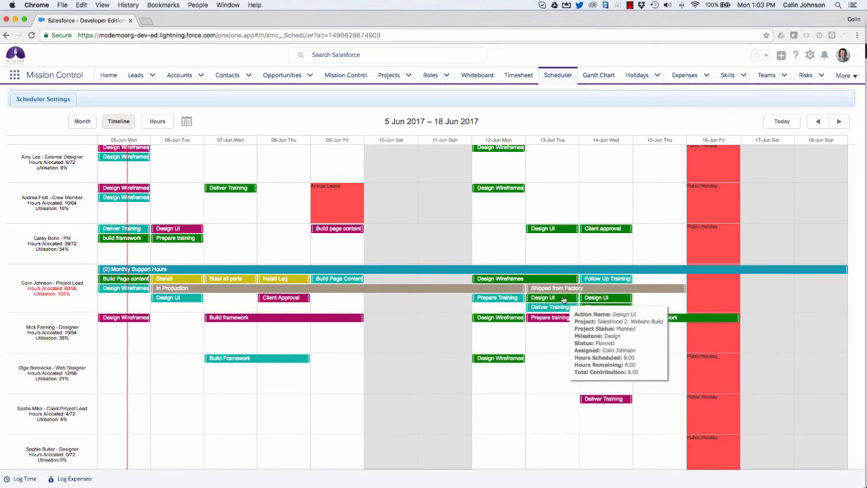
drag(562, 299, 560, 363)
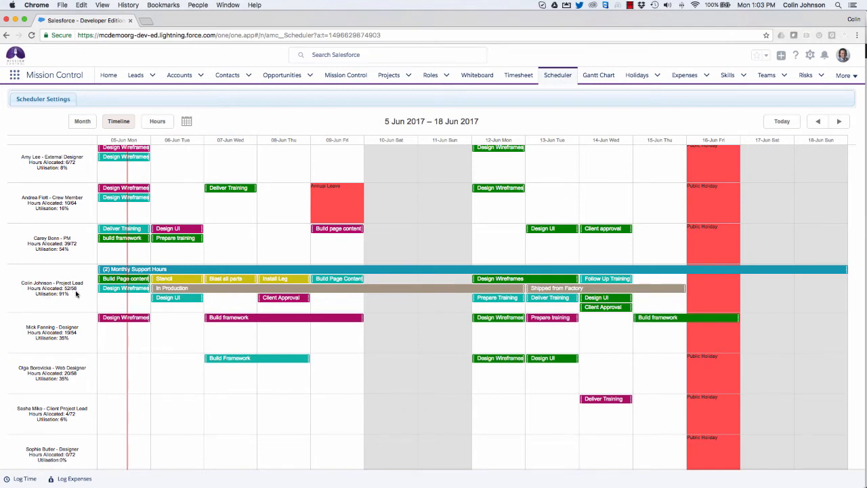
Save the reassigned actions, close the scheduler settings and switch the Scheduler to the Hours view
click(31, 100)
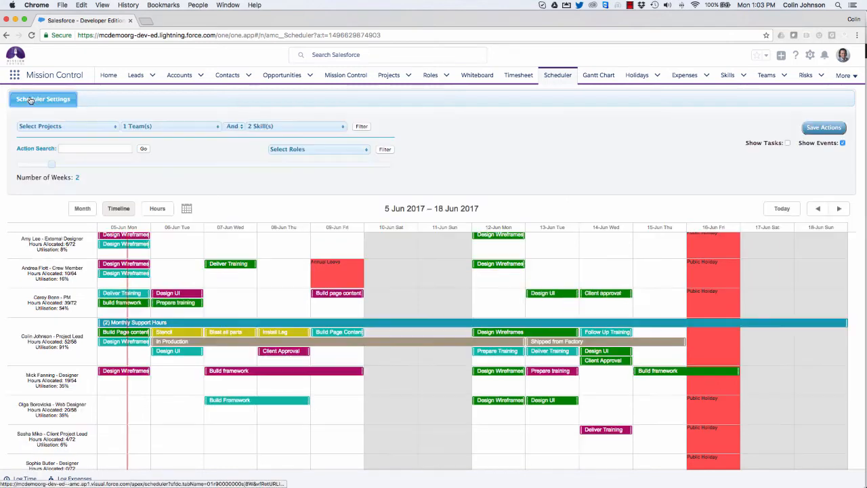
click(823, 127)
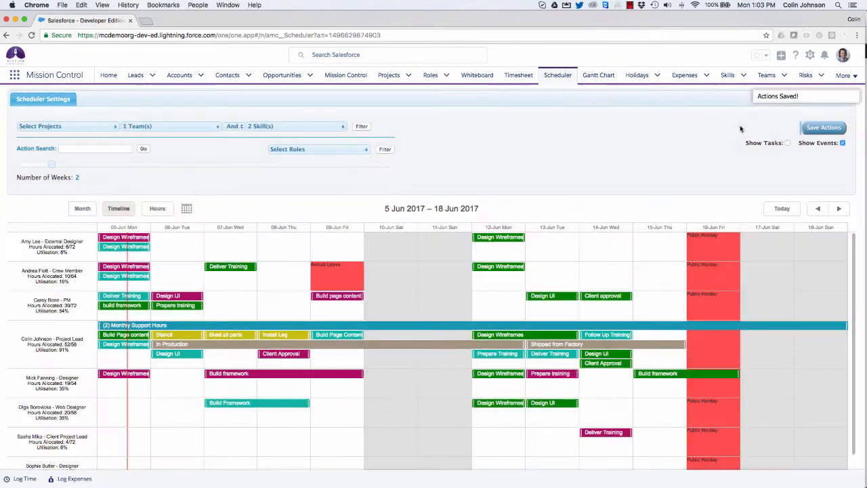
click(30, 99)
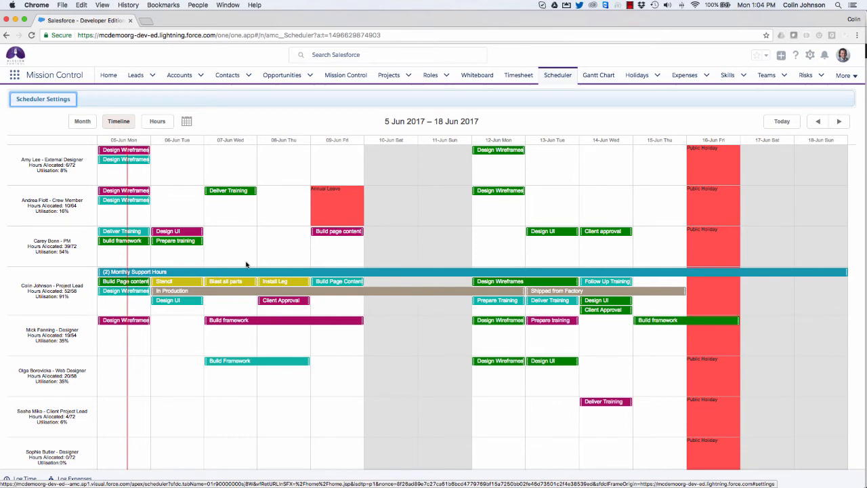
click(157, 122)
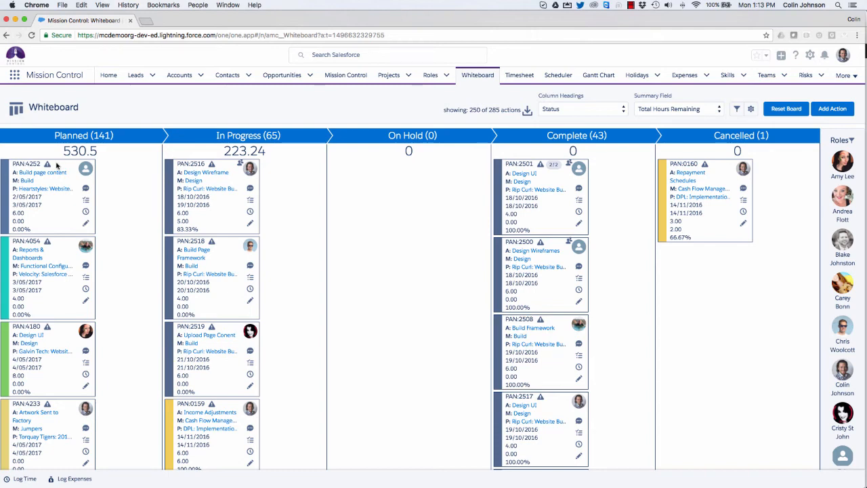
On the Whiteboard, move the Build page content action PAN:4252 from Planned to In Progress
drag(57, 167, 223, 170)
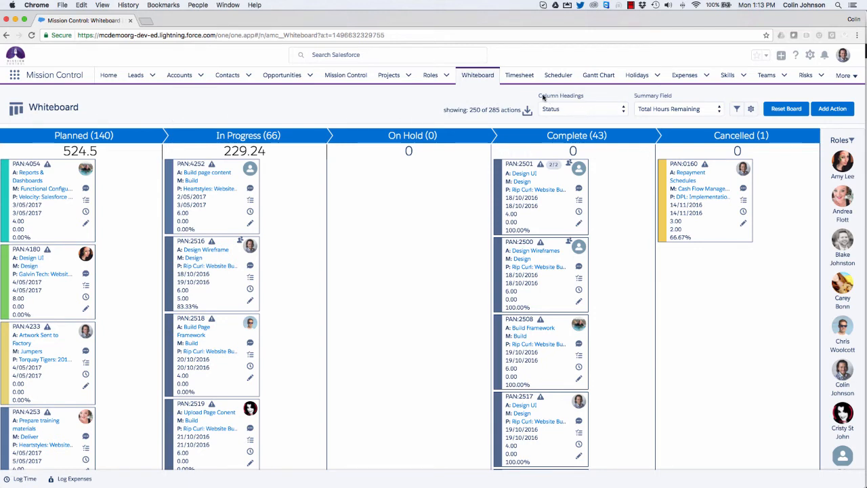
Set the Whiteboard's column headings to Priority and move the Artwork Approval action PAN:4232 from No Value to Low
click(584, 109)
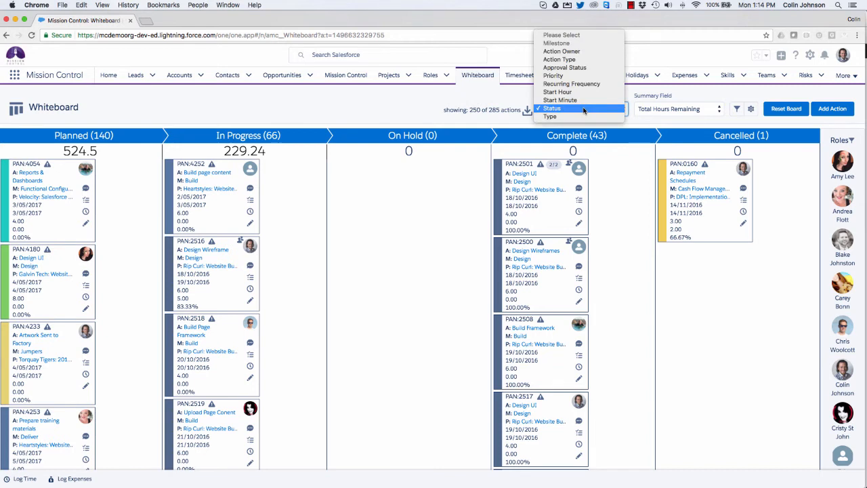
click(573, 77)
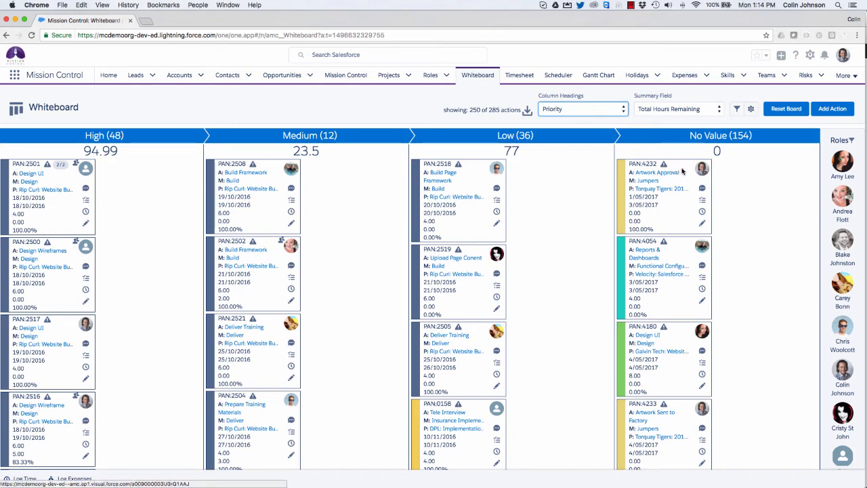
drag(682, 168, 471, 169)
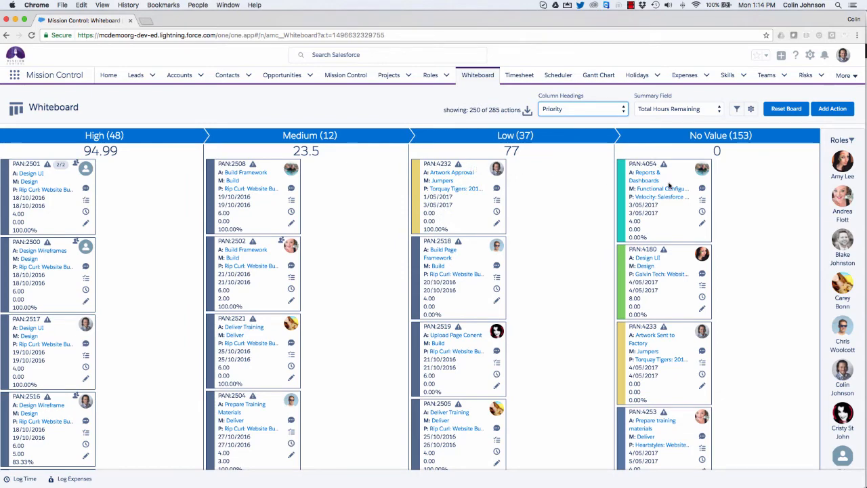
Set the Whiteboard's column headings to Action Owner and move Deliver Training action PAN:2505 from the fourth owner's column to the fifth
drag(682, 175, 123, 155)
click(558, 110)
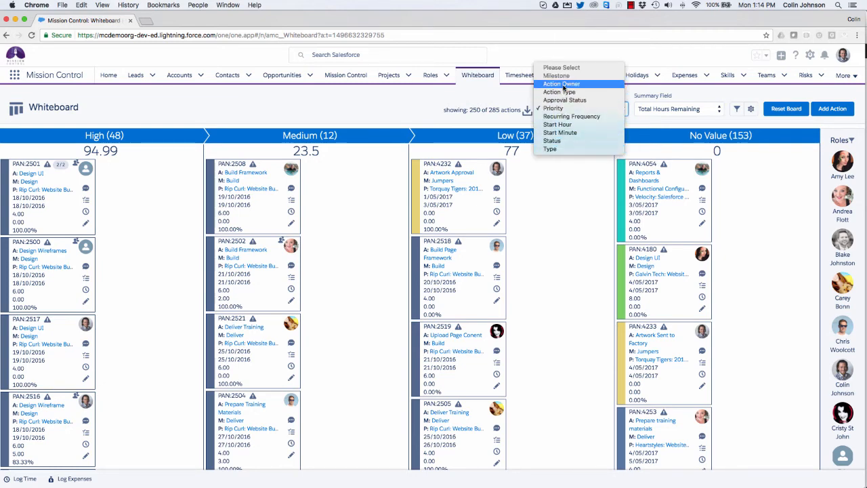
click(562, 84)
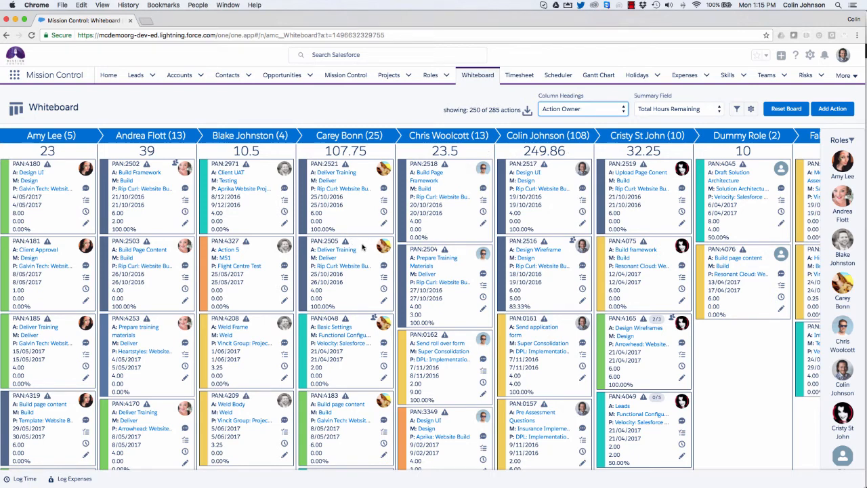
drag(364, 247, 458, 252)
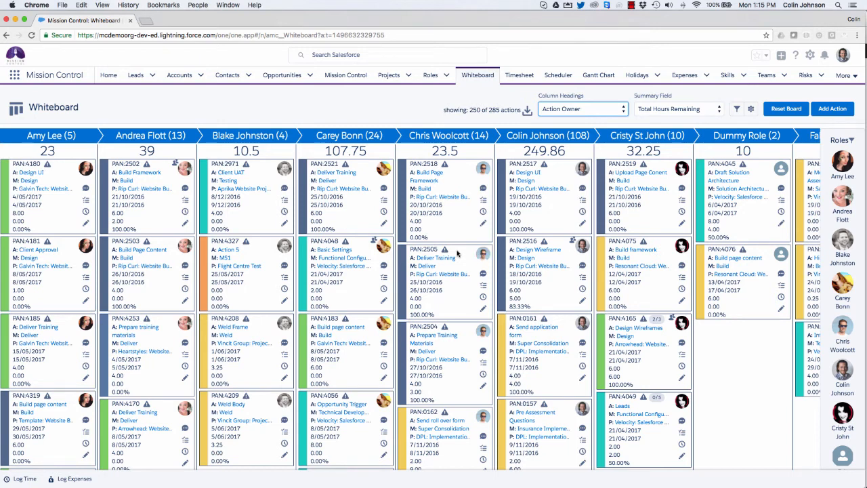
Set the column headings to Status and reassign the Build Page Framework action PAN:2518 to the third person listed under Roles
click(566, 110)
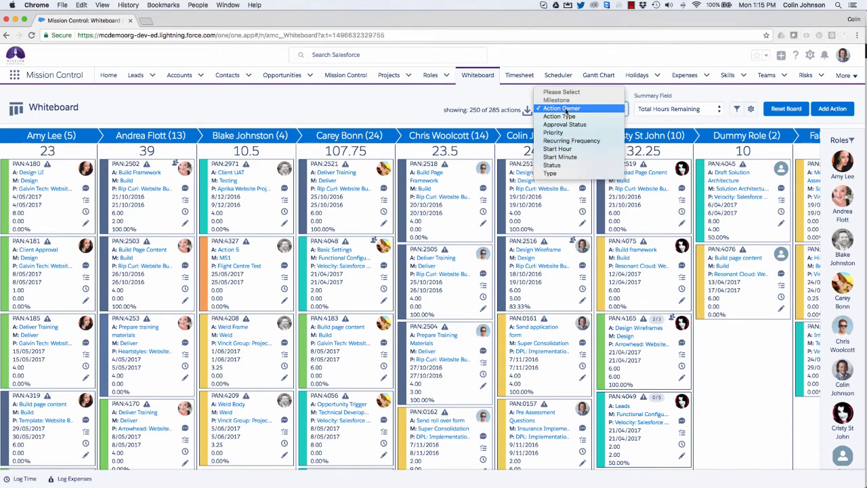
click(546, 165)
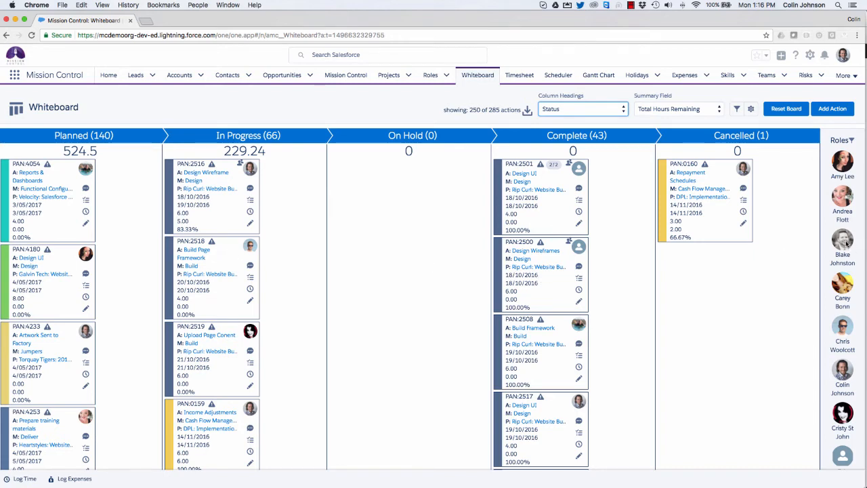
drag(847, 244, 250, 248)
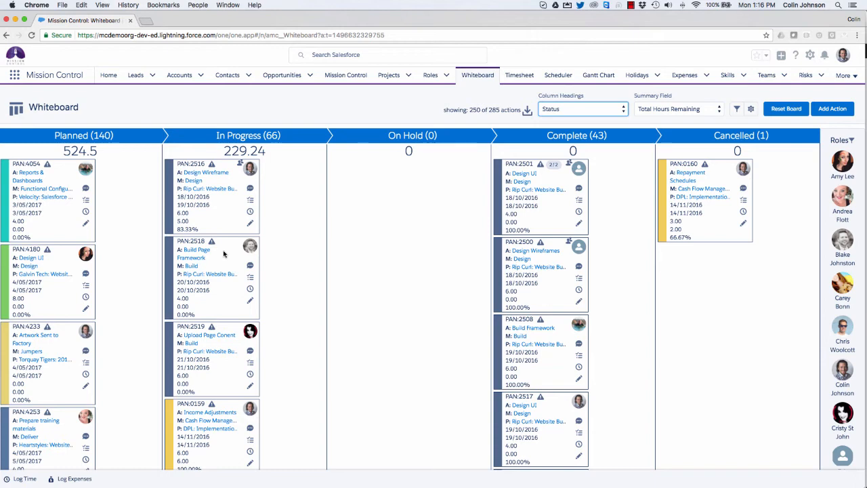
Filter the Whiteboard to the "salesforce.com: Website Build" project
click(737, 110)
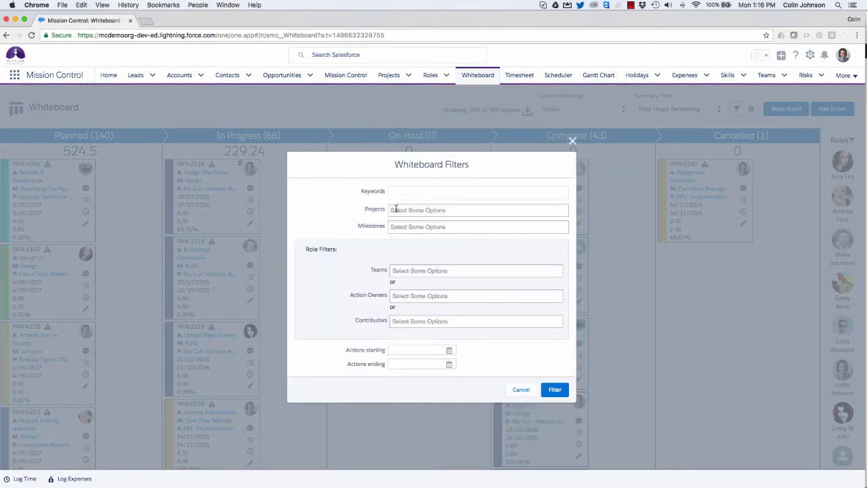
click(393, 210)
text(sal)
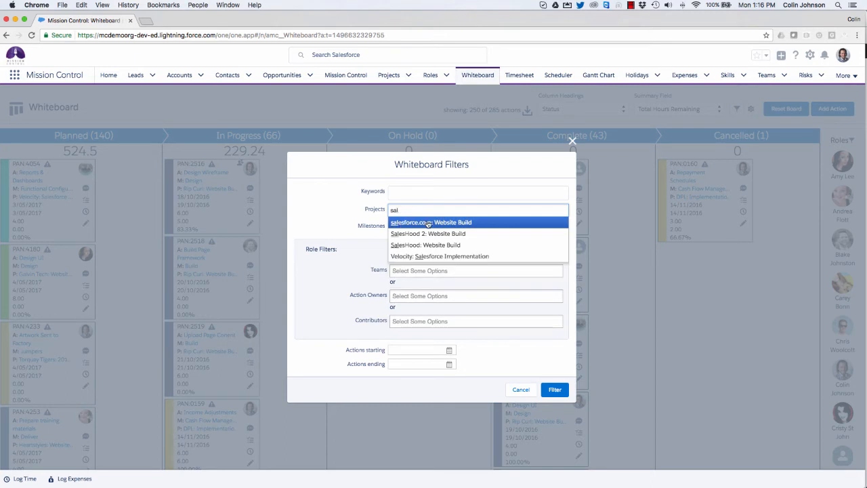
click(413, 224)
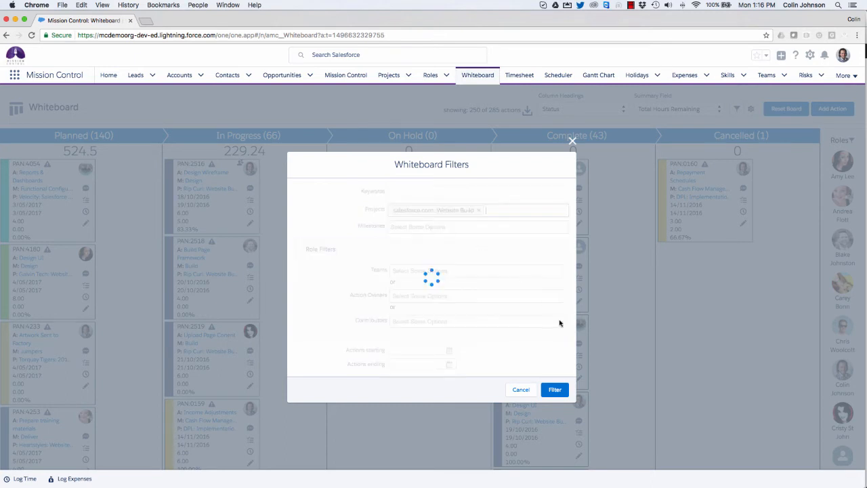
click(555, 389)
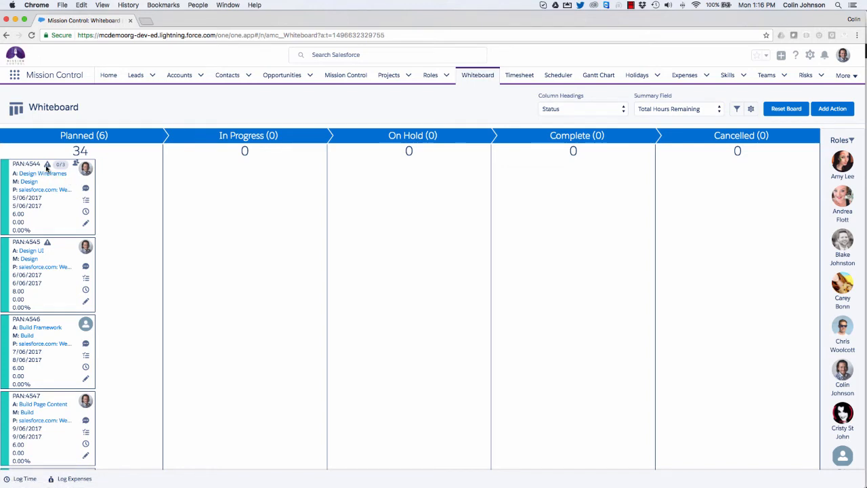
For Design Wireframes action PAN:4544, view the Chatter feed and action information, and check off Contact Us Page and Content Page in its checklist
mouse_move(47, 168)
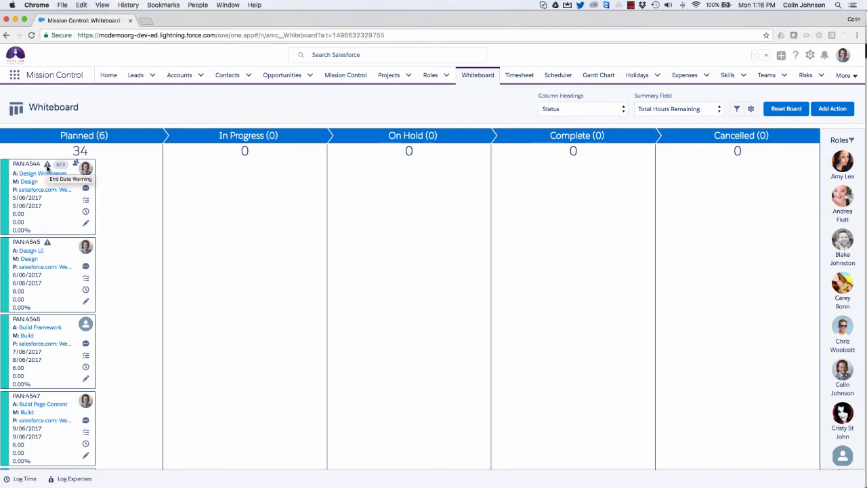
click(86, 189)
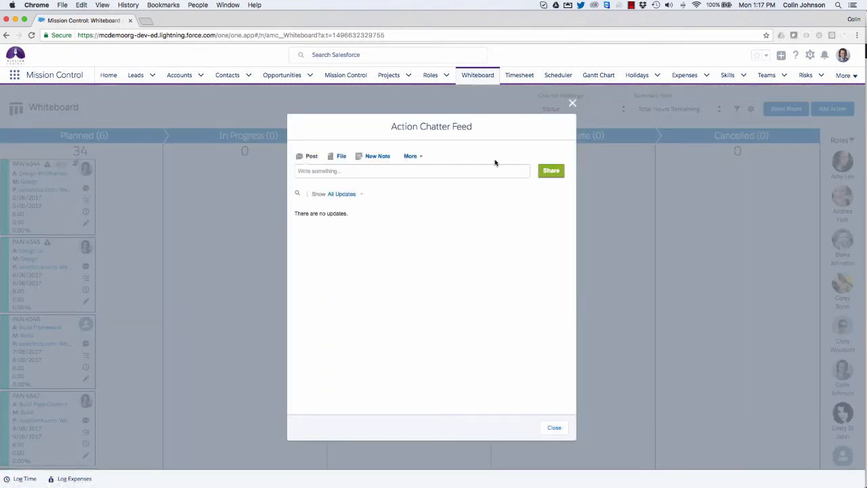
click(571, 105)
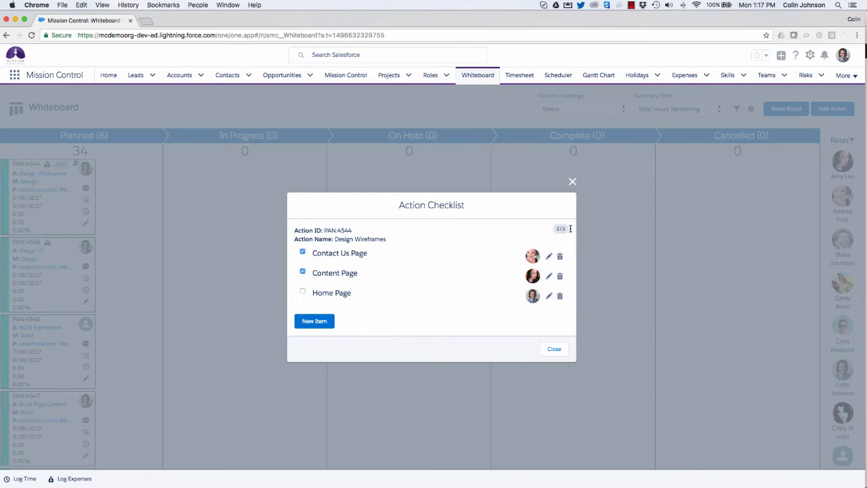
click(554, 349)
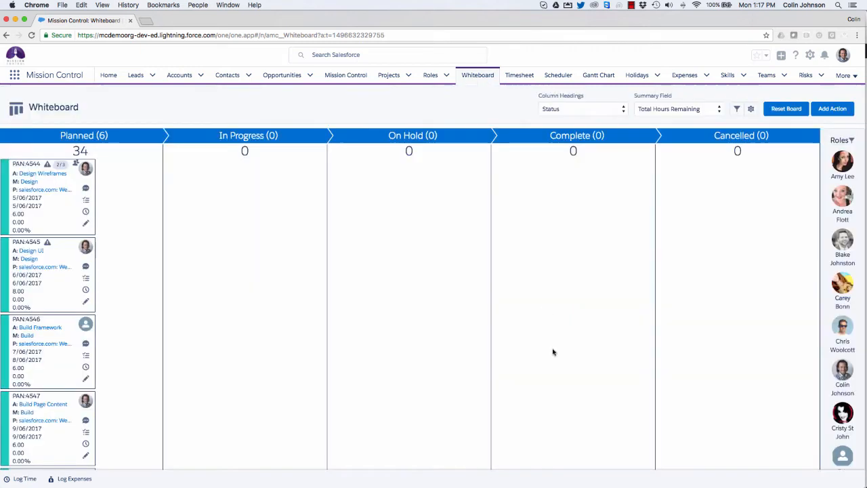
click(86, 224)
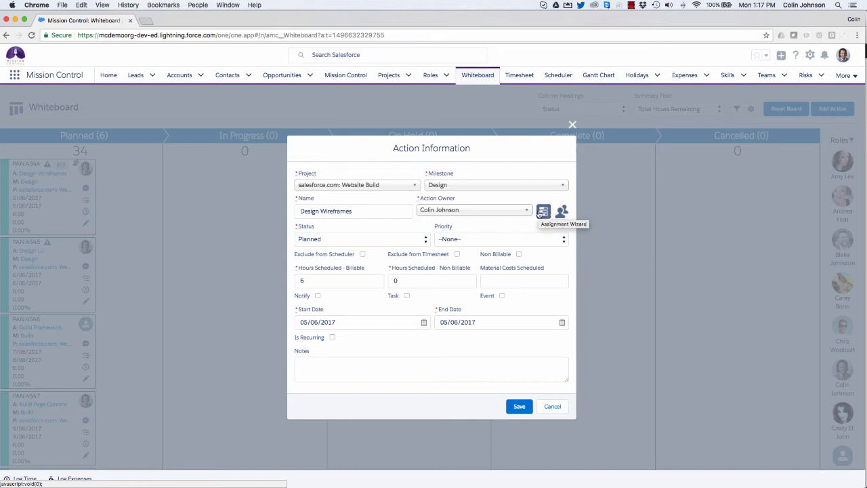
click(571, 125)
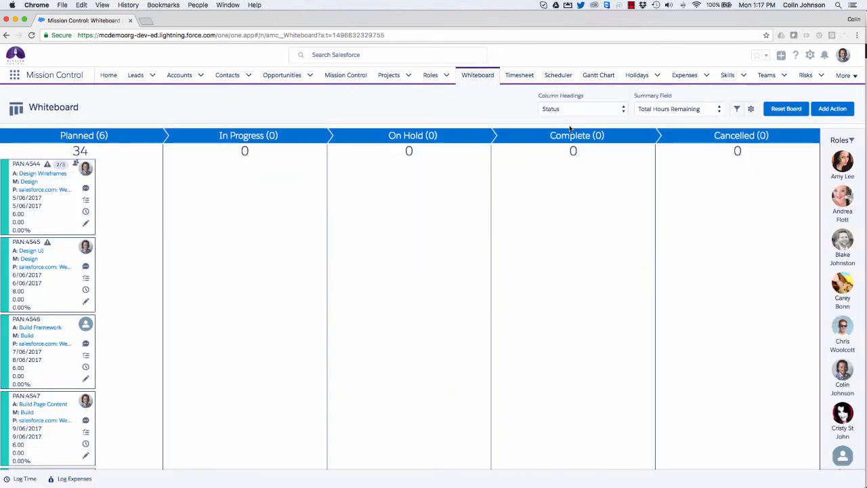
Log 2 hours on the Design Wireframes action with the note "Started work on initial designs"
click(85, 213)
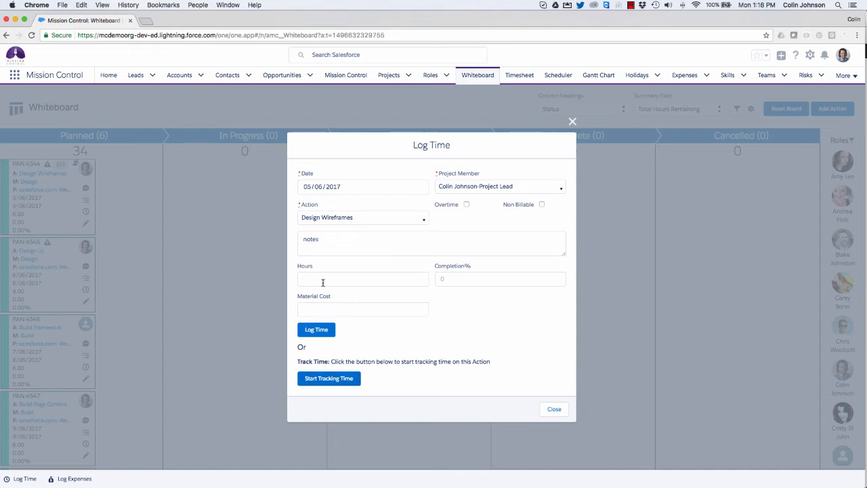
click(311, 236)
text(Star)
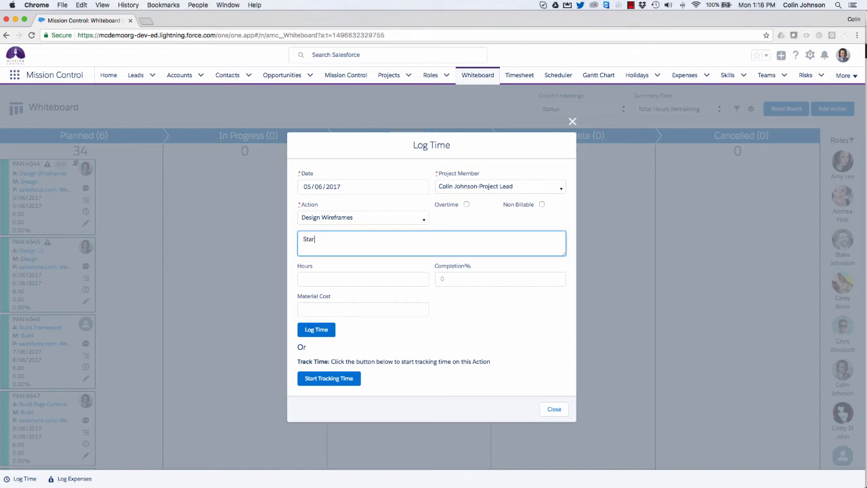
text(ted work on initial designs)
click(310, 278)
text(2)
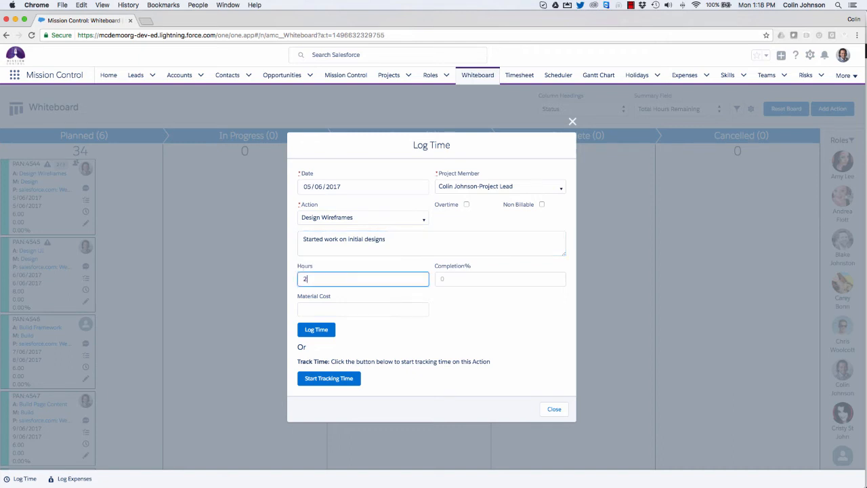
click(314, 329)
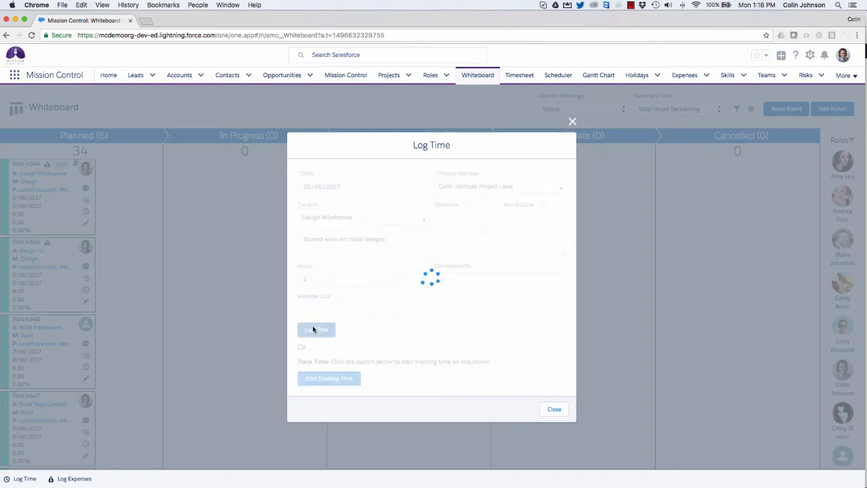
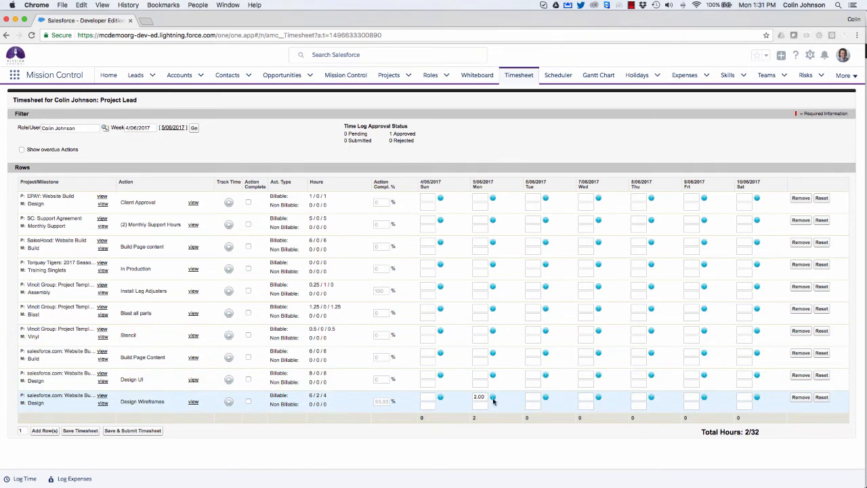
On the Timesheet, view the time log summary for Design Wireframes on 5/06/2017 and close it
click(494, 399)
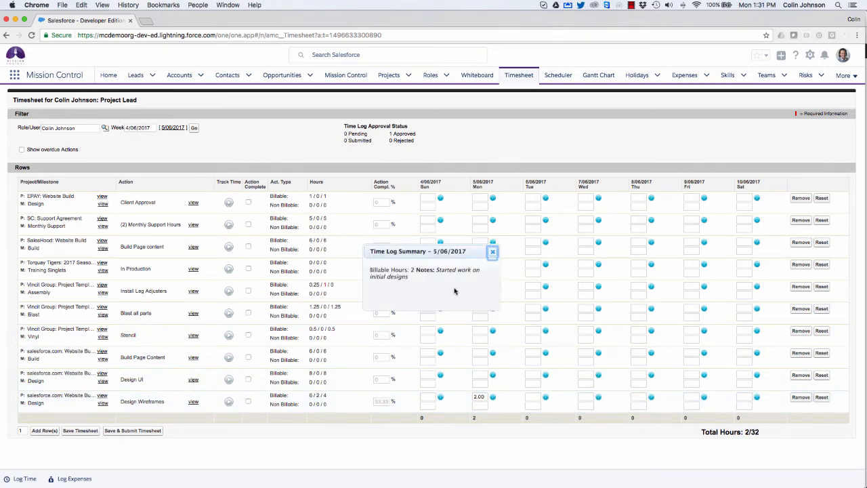
drag(478, 277, 375, 264)
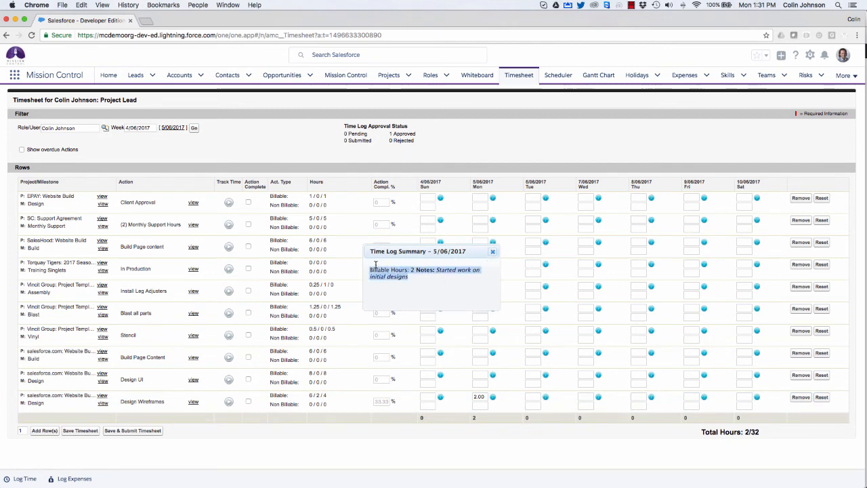
click(376, 268)
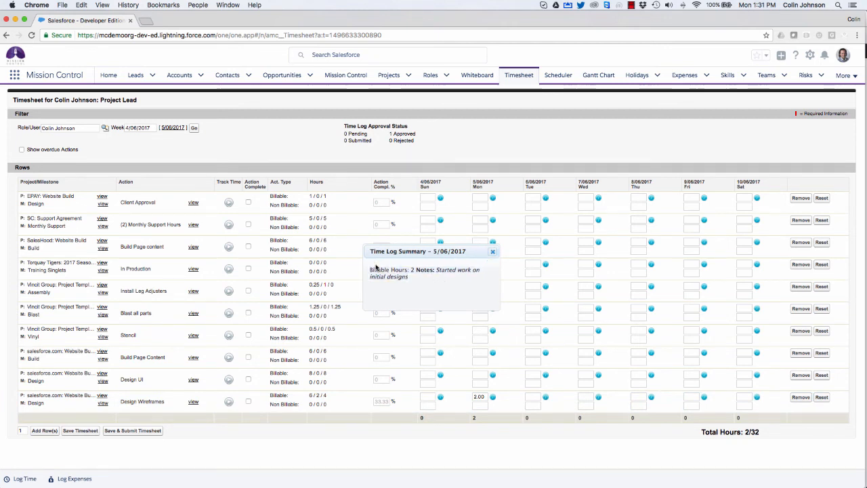
click(493, 251)
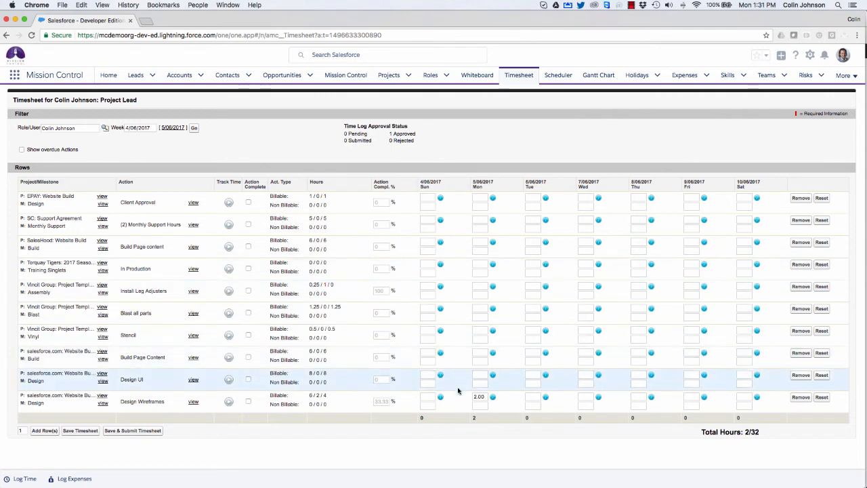
Set the 5/06/2017 billable hours for Design Wireframes to 5 with the comment "Finalised designs and sent to client for approval"
double_click(480, 397)
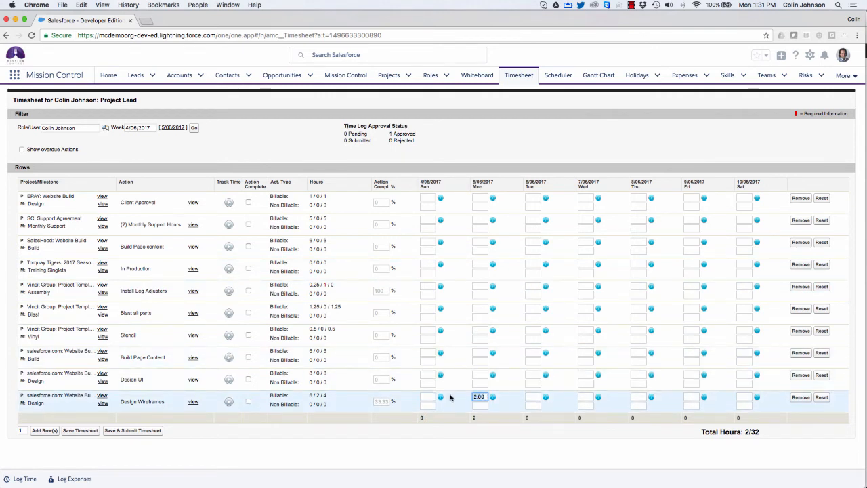
text(5)
key(Tab)
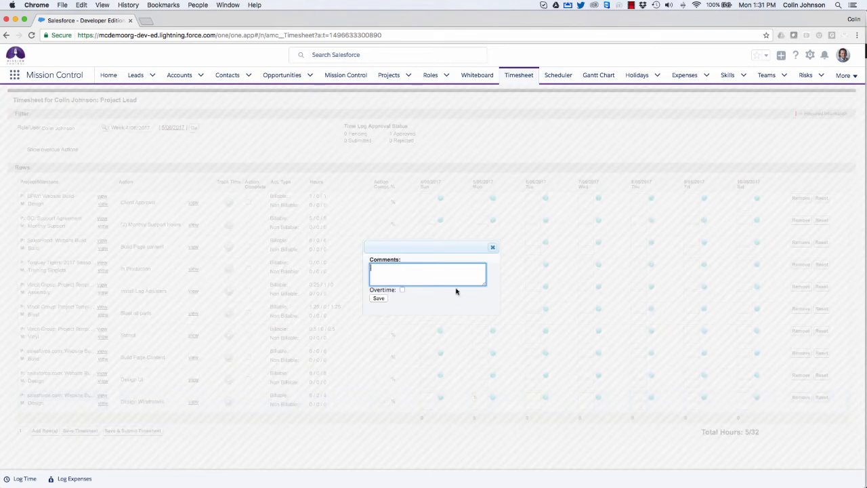
text(Finalised designs and snet to)
key(BackSpace)
key(BackSpace)
text(ent to client for approval)
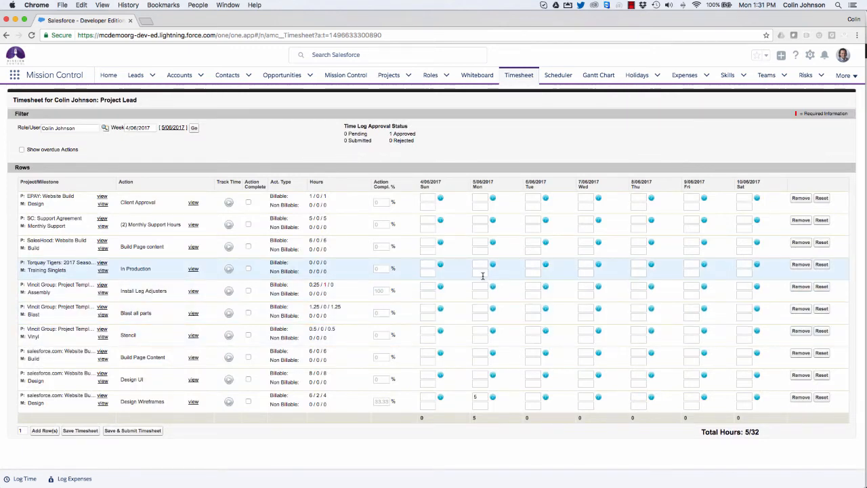
Enter 2 billable hours for SalesHood's Build Page content and 1 for EPAY's Client Approval on 5/06/2017, and save the timesheet
click(480, 242)
text(2)
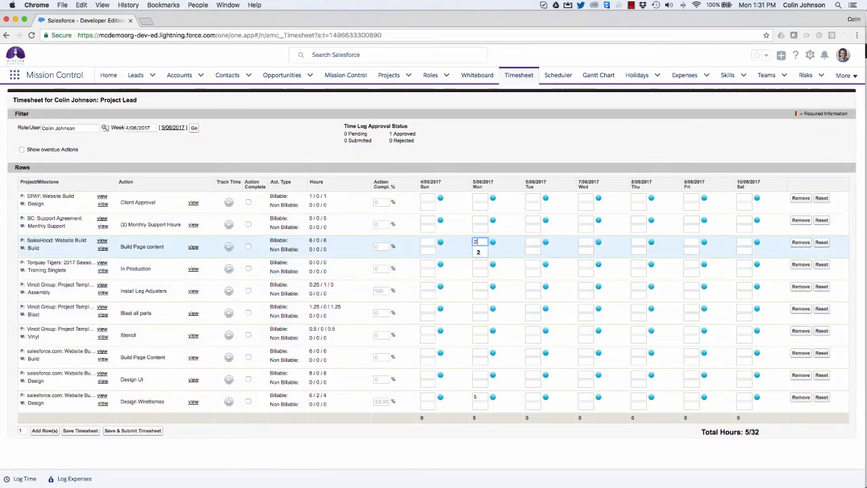
click(481, 197)
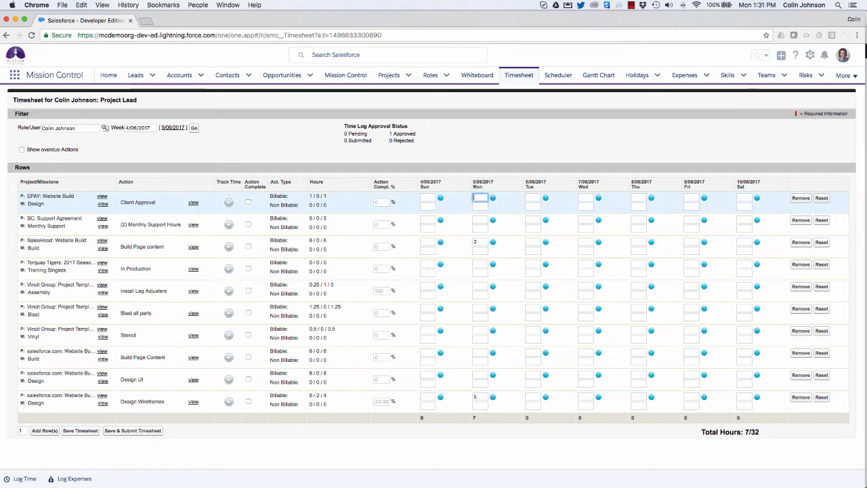
text(1)
click(481, 445)
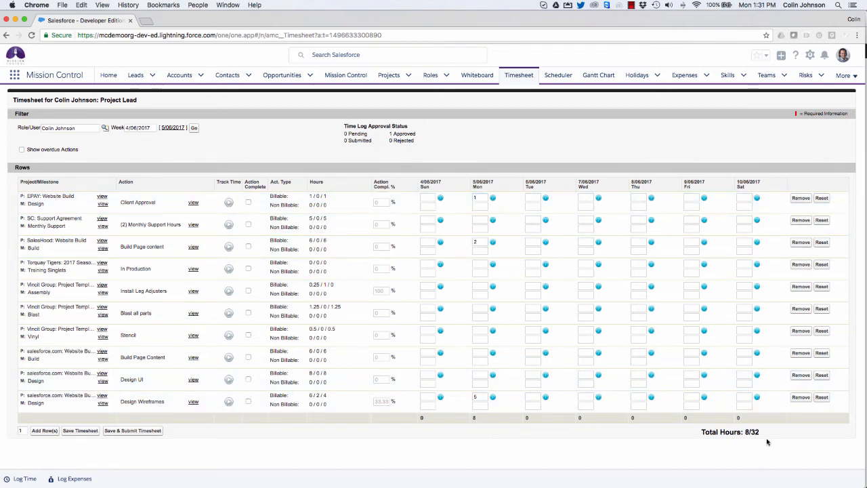
click(79, 431)
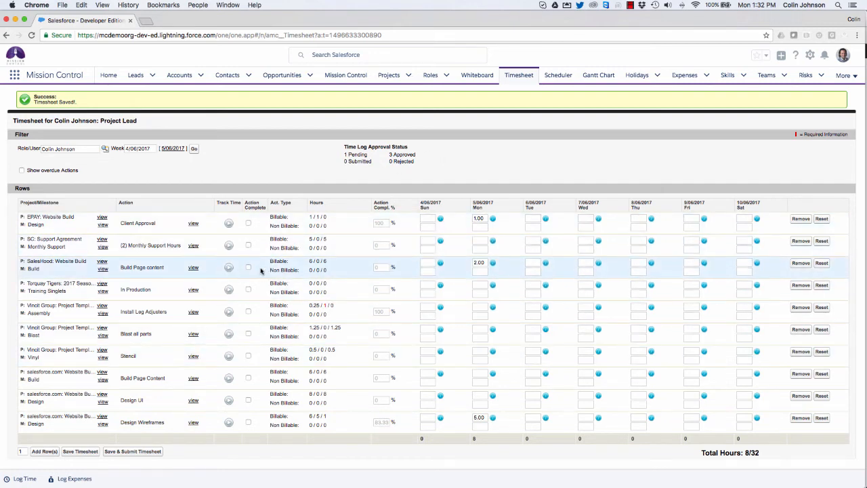
Start tracking time on the Design Wireframes action and open the "salesforce.com: Website Build" opportunity
click(229, 424)
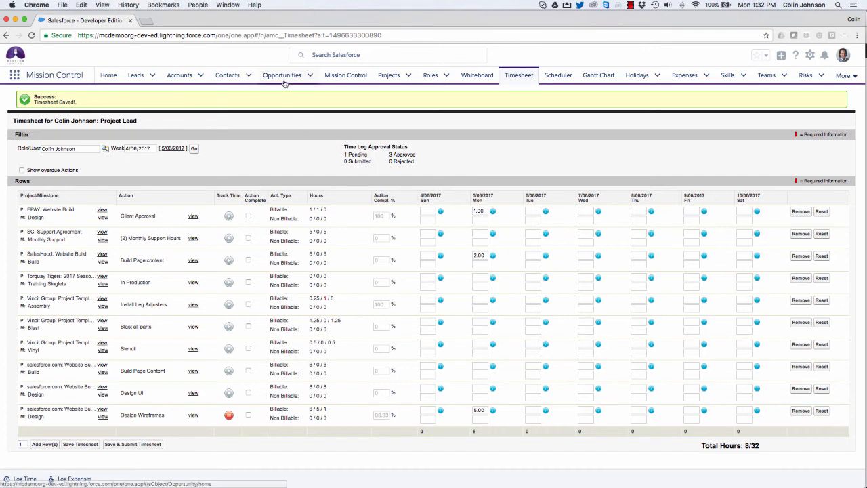
click(310, 77)
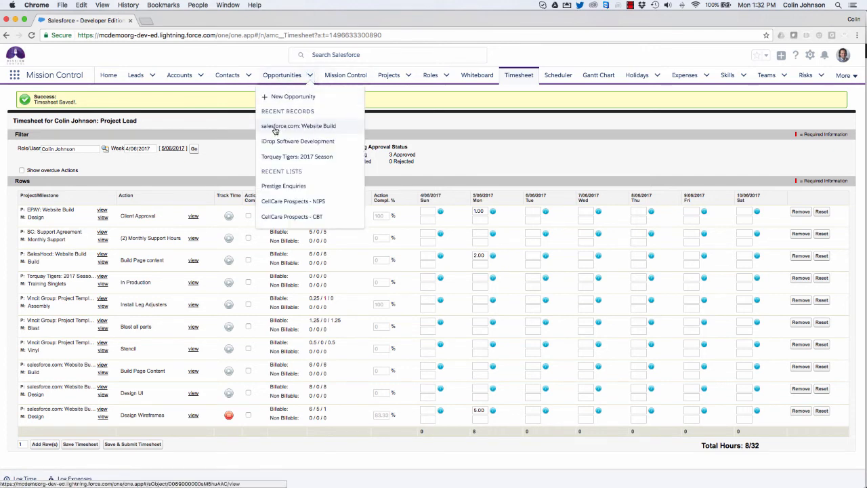
click(274, 130)
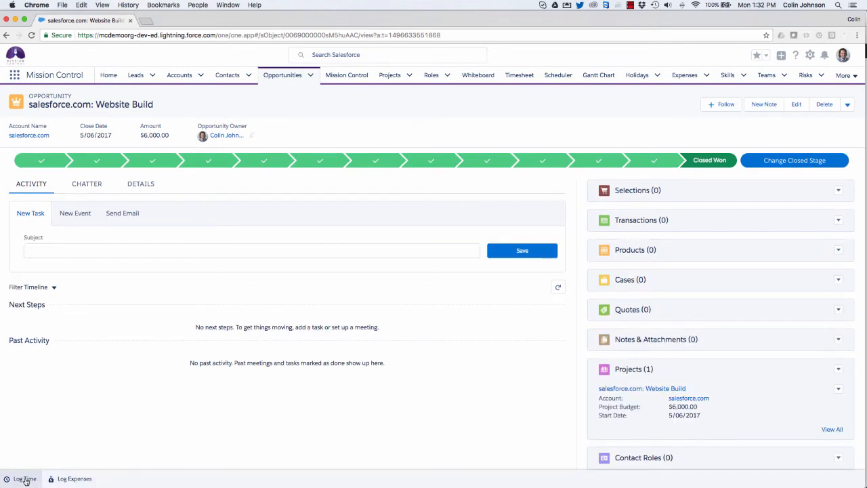
Start a time log against the salesforce.com: Website Build project, choosing the Design milestone and the Design UI action
click(25, 479)
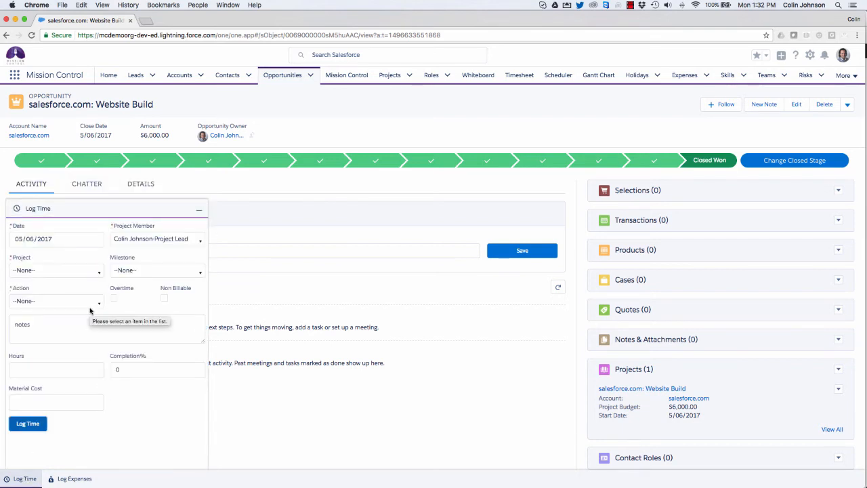
click(60, 270)
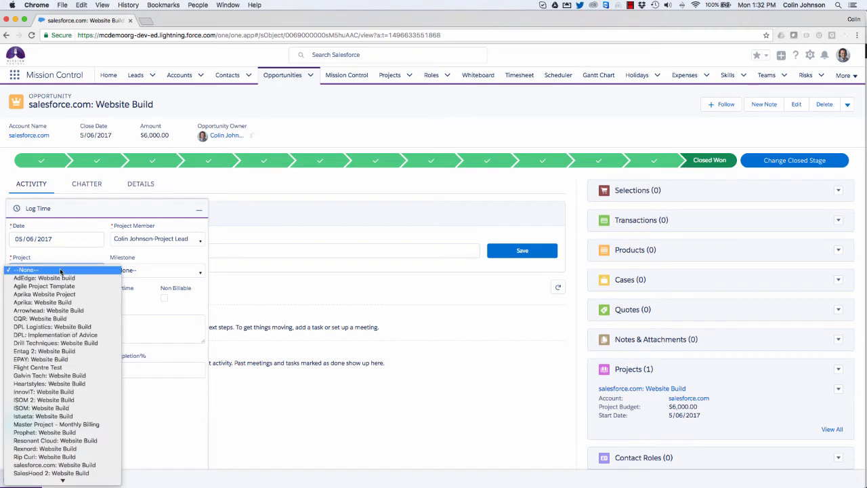
click(47, 464)
click(126, 271)
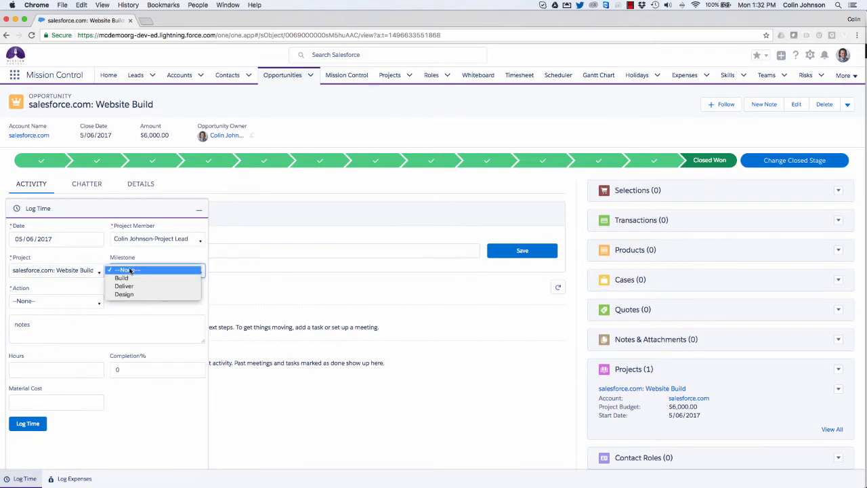
click(129, 295)
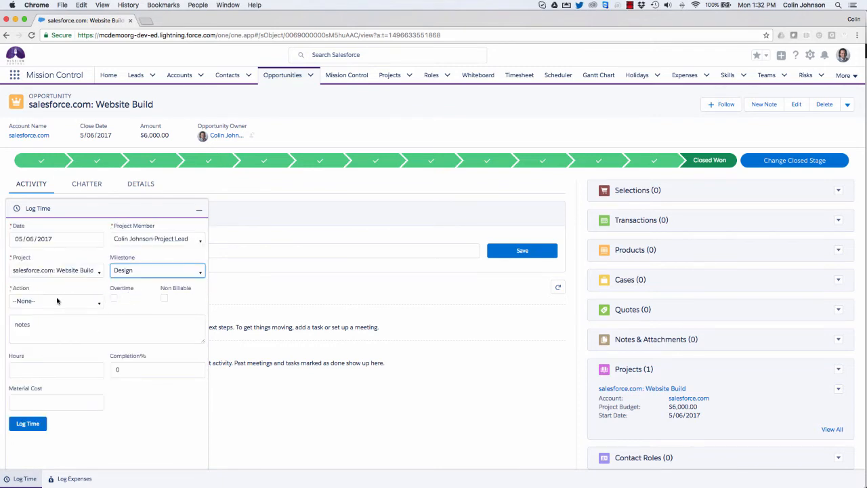
click(98, 299)
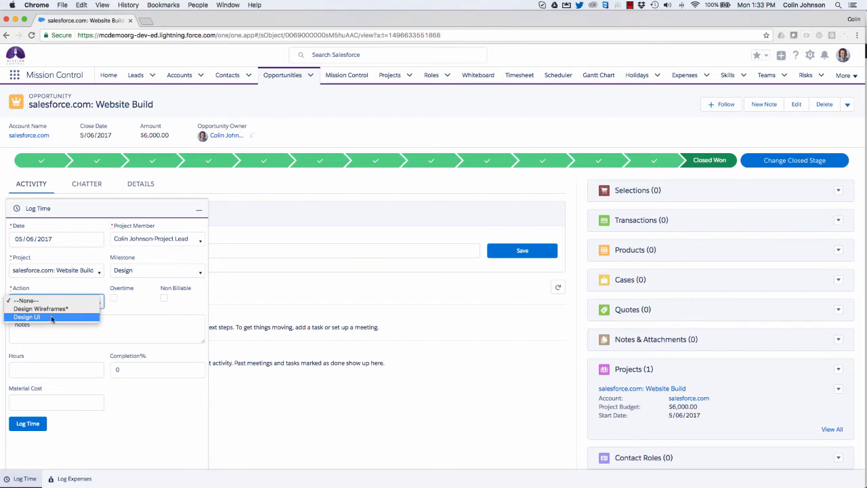
click(52, 317)
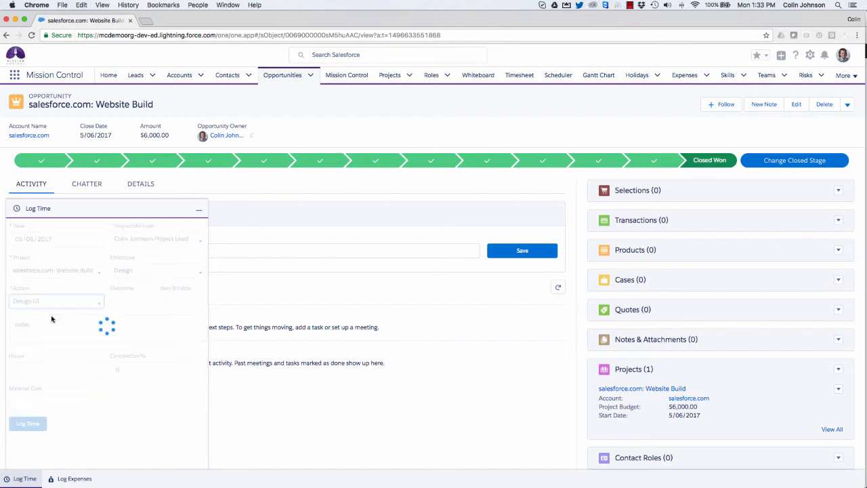
Add the note "some notes" and 1 hour to the Design UI time log, and submit it
click(38, 328)
text(some notes)
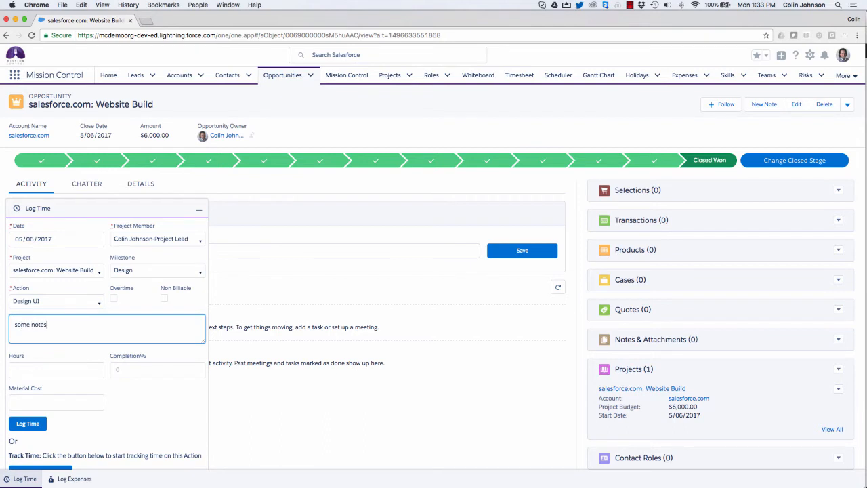
click(19, 370)
text(1)
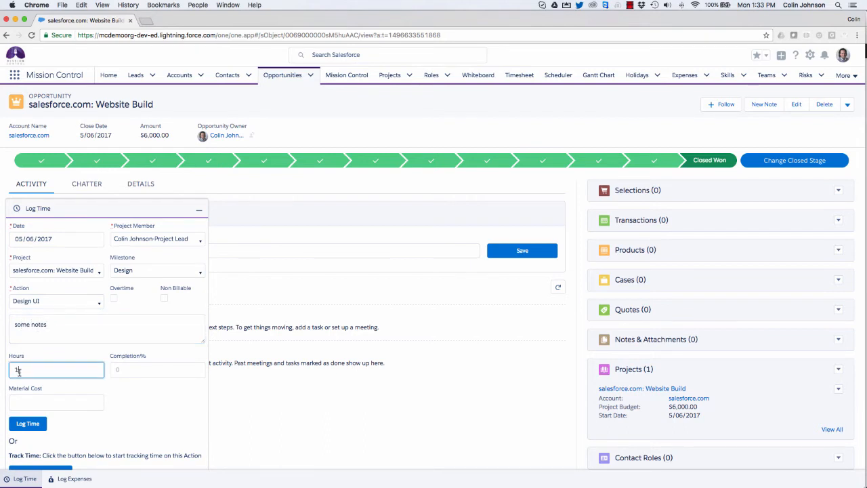
click(21, 425)
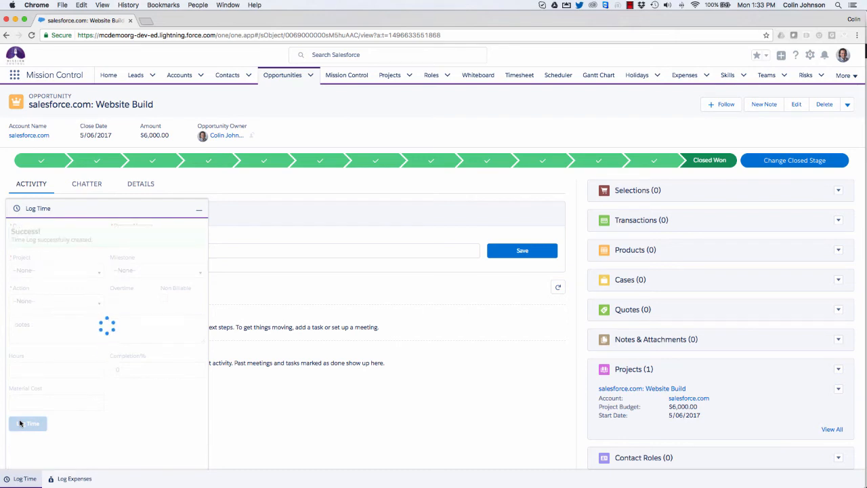
Open the "salesforce.com: Website Build" project and view the Track Pad's time logging form
click(409, 76)
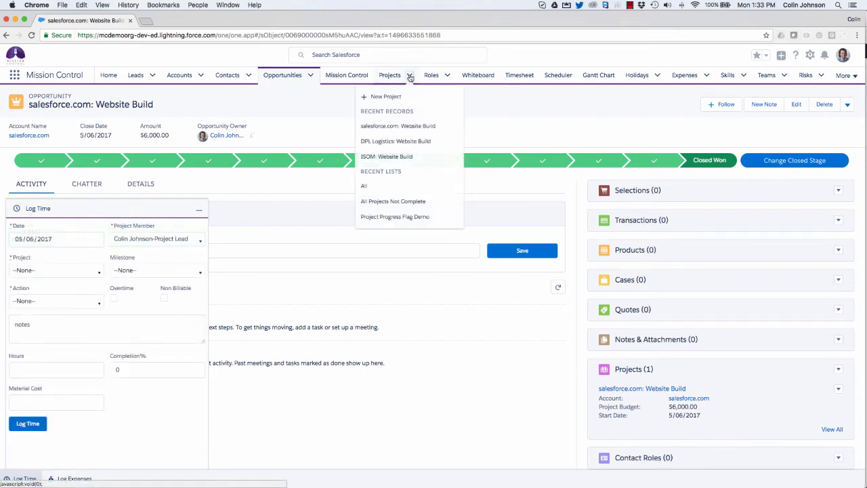
click(389, 127)
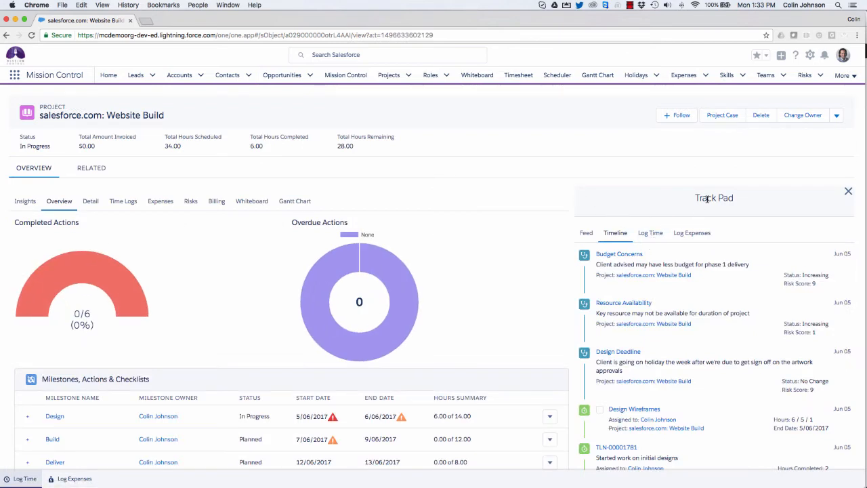
click(653, 236)
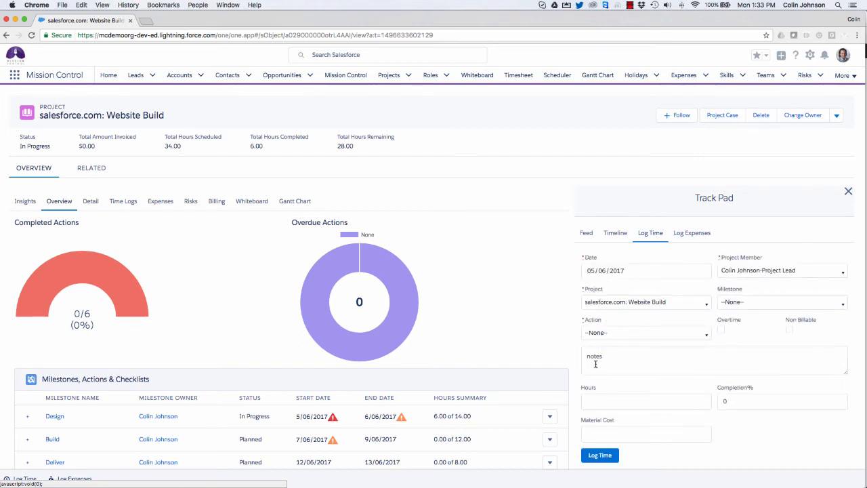
click(590, 458)
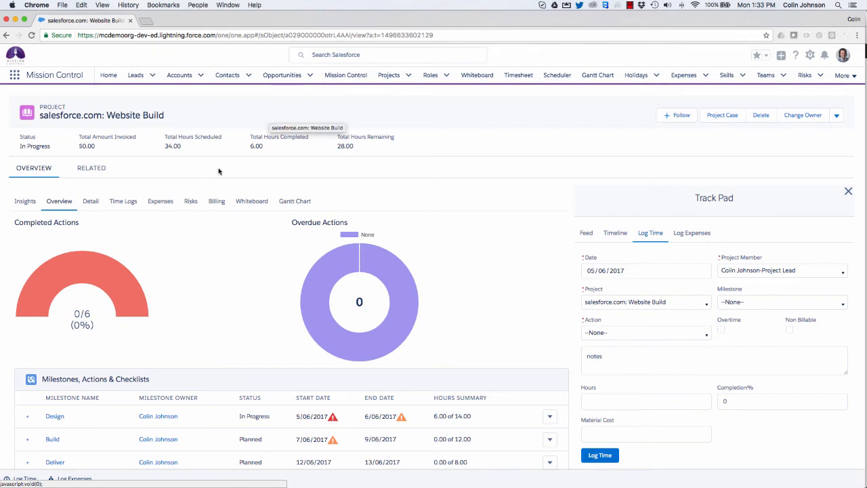
Review the project's time logs, including the burn down chart, hours summary and timeline entries
click(123, 205)
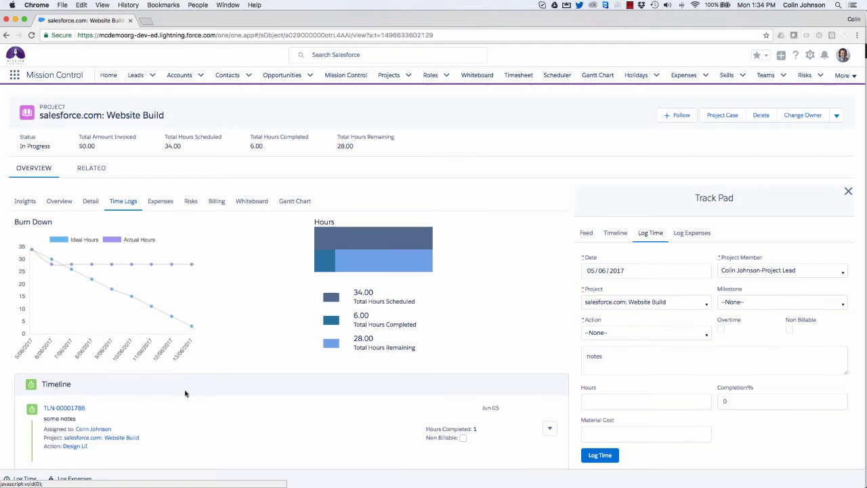
scroll(187, 393, down, 3)
scroll(185, 393, down, 2)
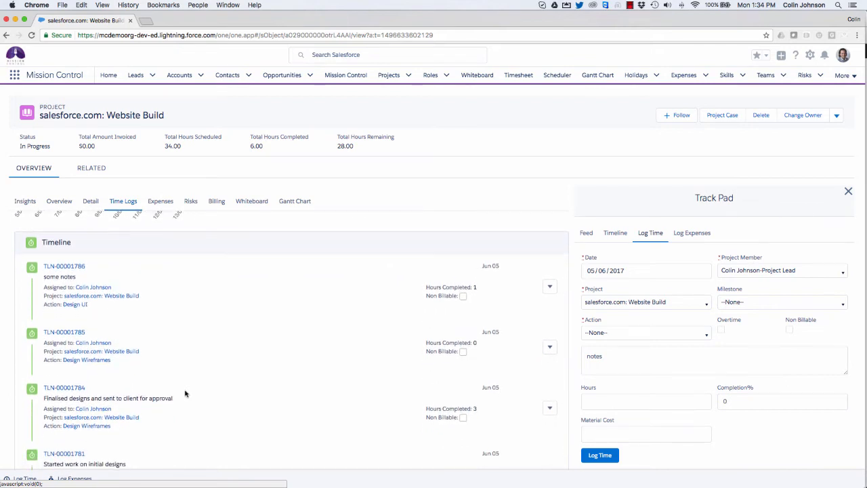
scroll(185, 393, down, 3)
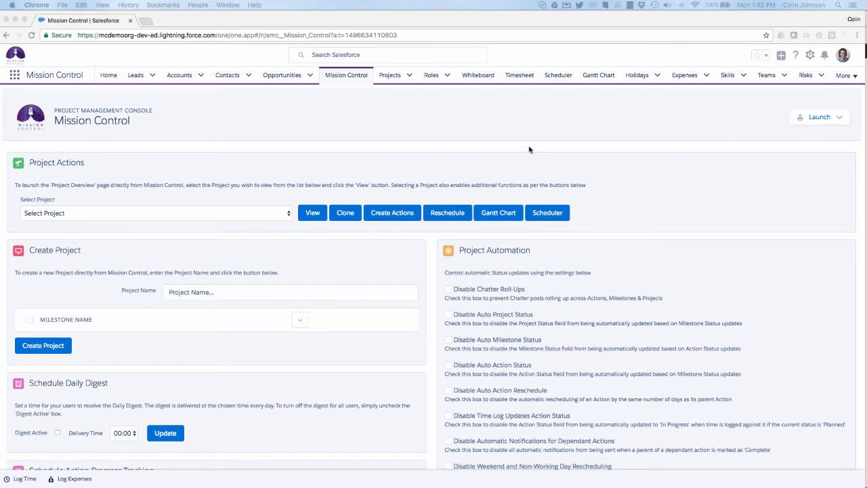
Launch the Expense Log from the Mission Control console and select the team member who incurred the expenses
click(817, 118)
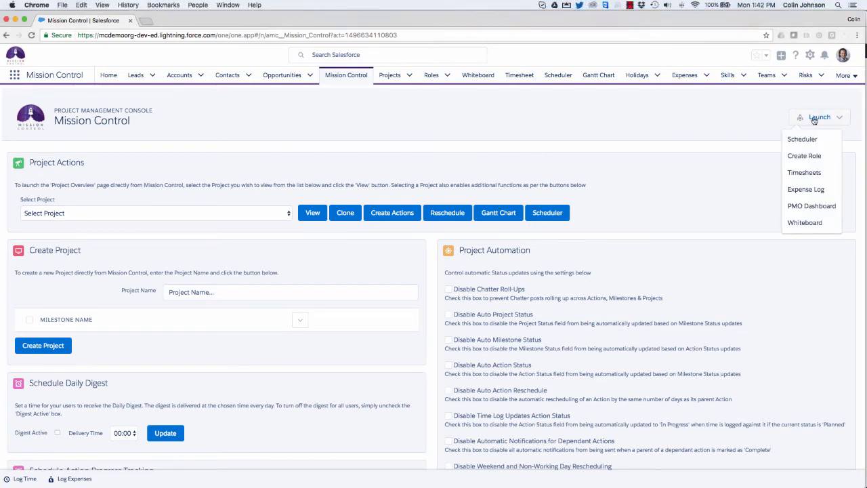
click(800, 195)
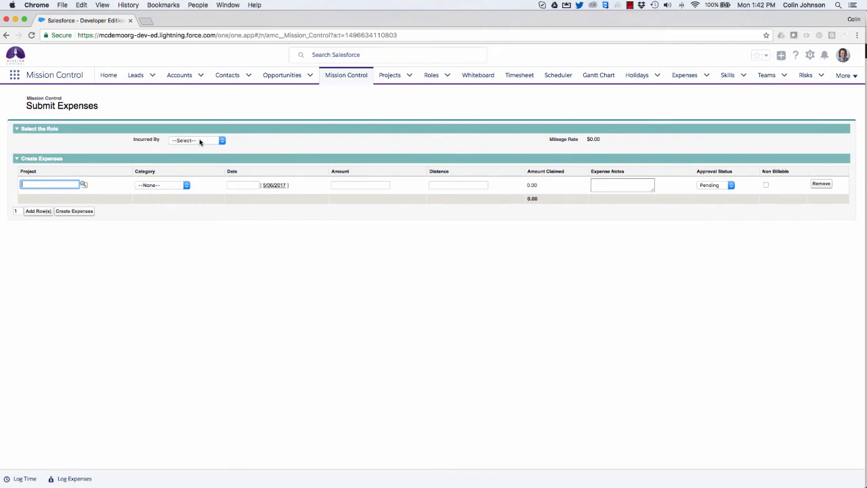
click(199, 140)
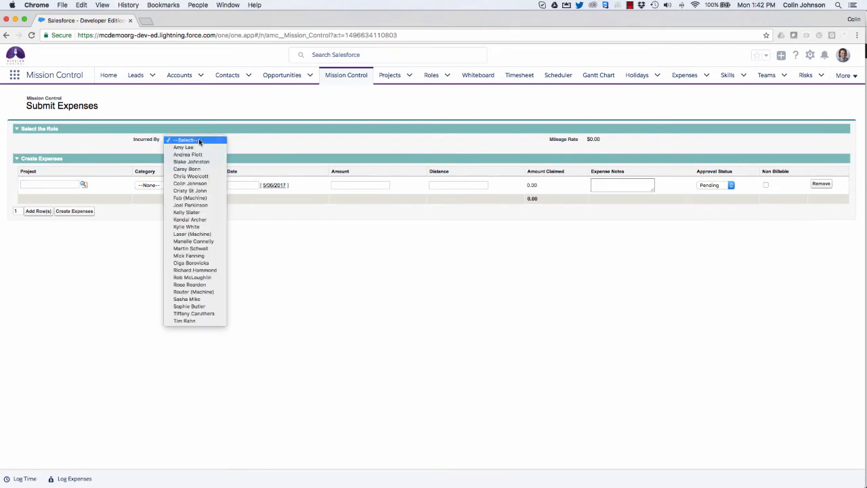
click(187, 177)
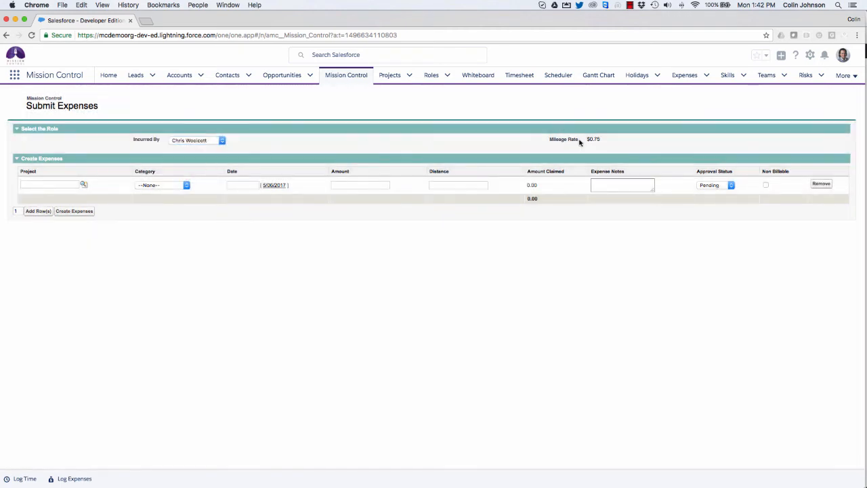
Add 2 more rows to the expense submission
click(16, 211)
text(2)
click(37, 212)
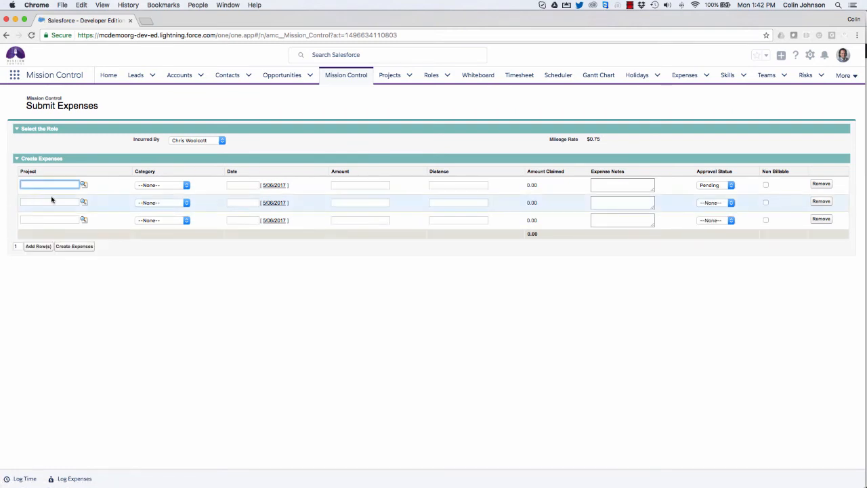
Look up the "salesforce.com: Website Build" project and assign it to all three expense rows
click(45, 184)
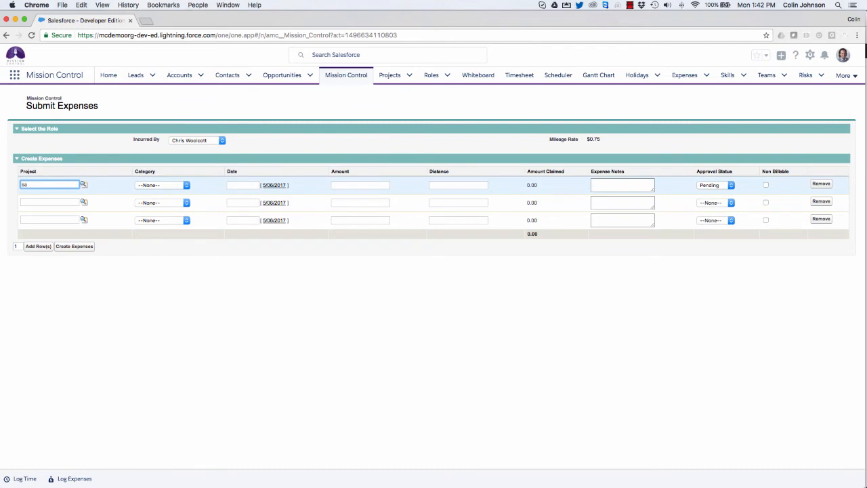
text(sales)
click(83, 184)
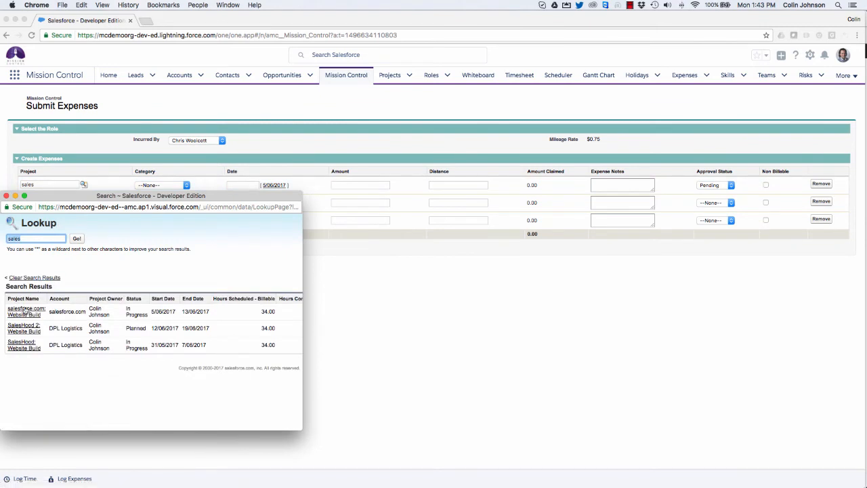
click(21, 314)
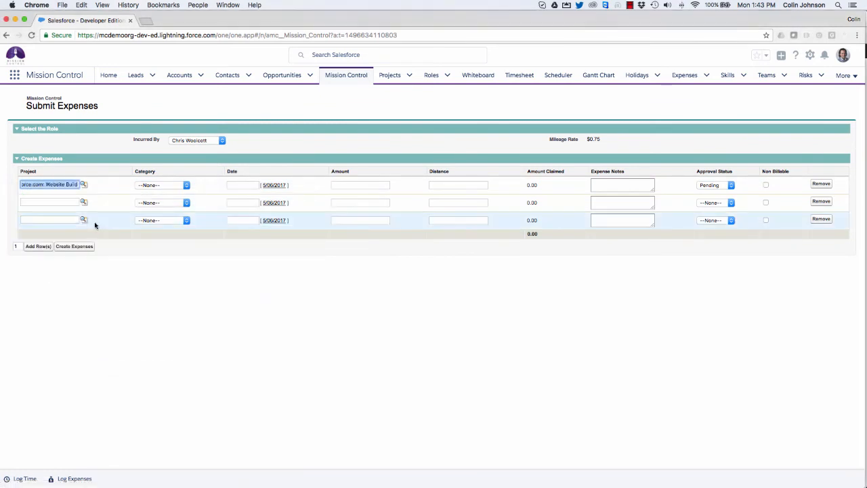
click(54, 201)
text(salesforce.com: Website Build)
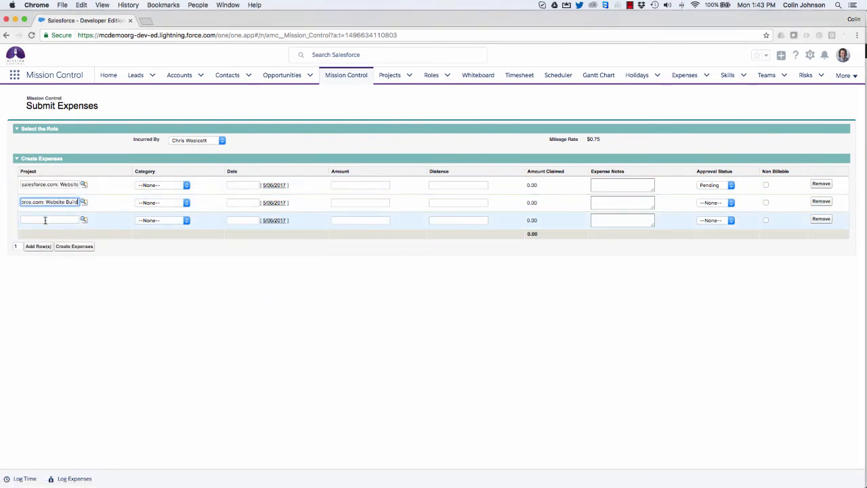
click(47, 218)
text(salesforce.com: Website Build)
Set the first expense to category Accommodation, date 5/06/2017 and amount 200
click(147, 187)
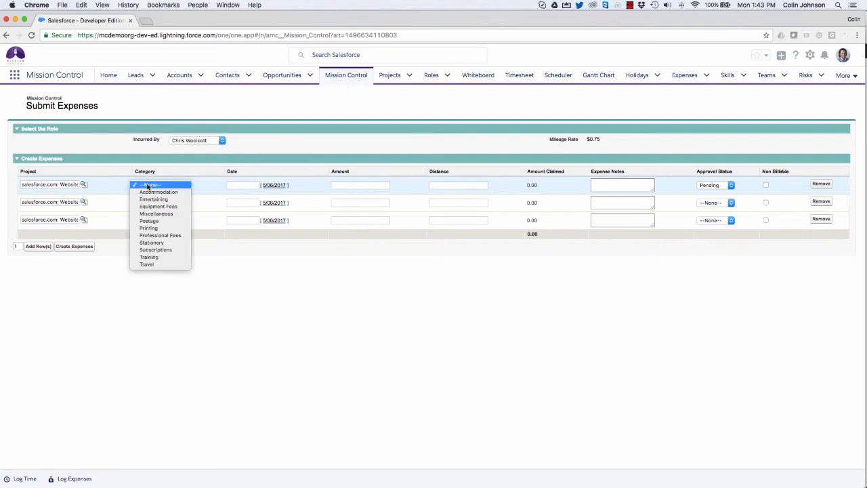
click(155, 192)
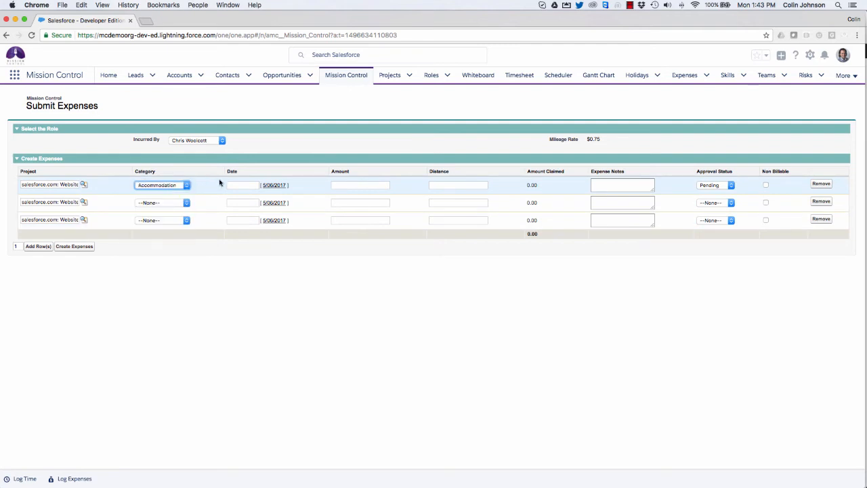
click(275, 185)
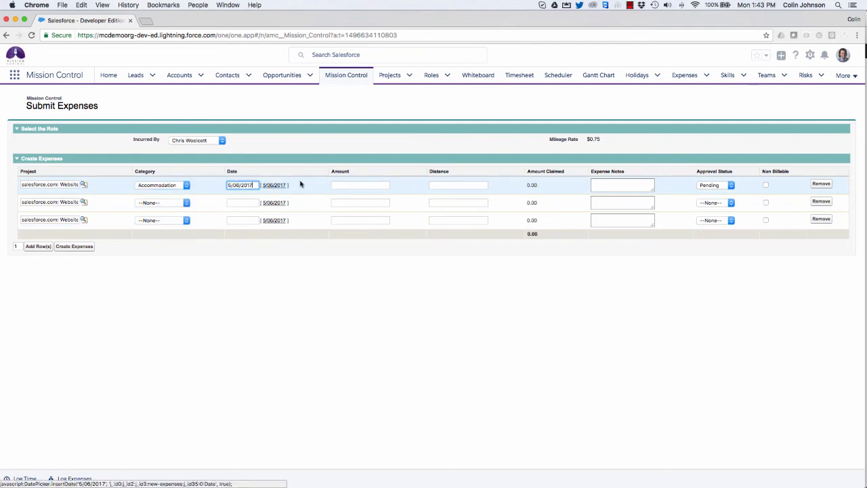
click(355, 184)
text(200)
key(Tab)
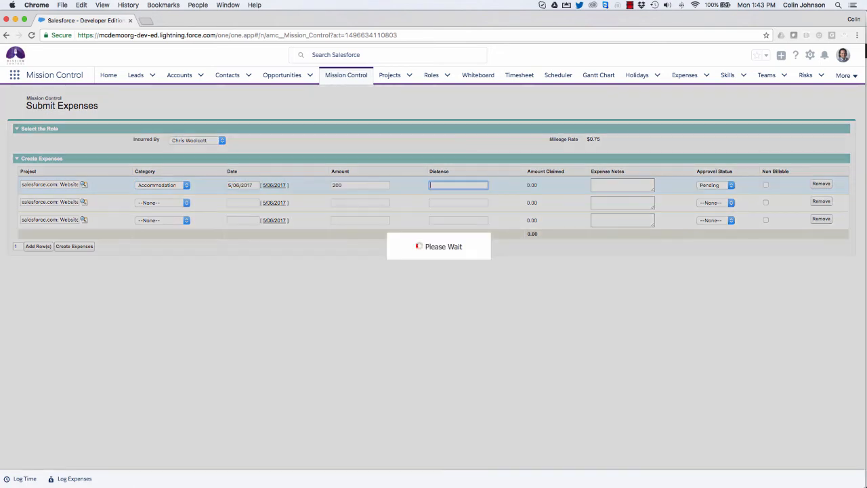
Add the note "Hotel stay for client meeting" to the first expense and set its approval status to Submitted, keeping it billable
click(608, 178)
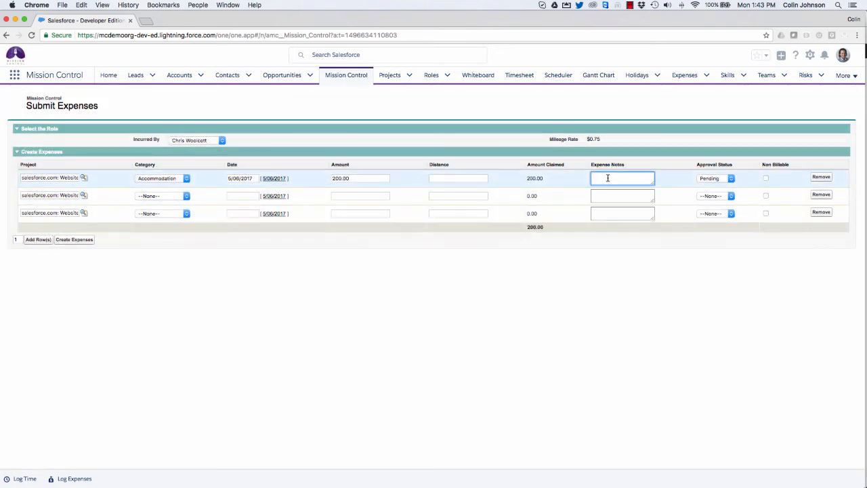
text(G)
text(otel stay for client meeting)
click(719, 180)
click(718, 188)
click(766, 179)
click(766, 178)
Categorise the second expense as Entertaining and the third as Travel, both dated 5/06/2017
click(150, 196)
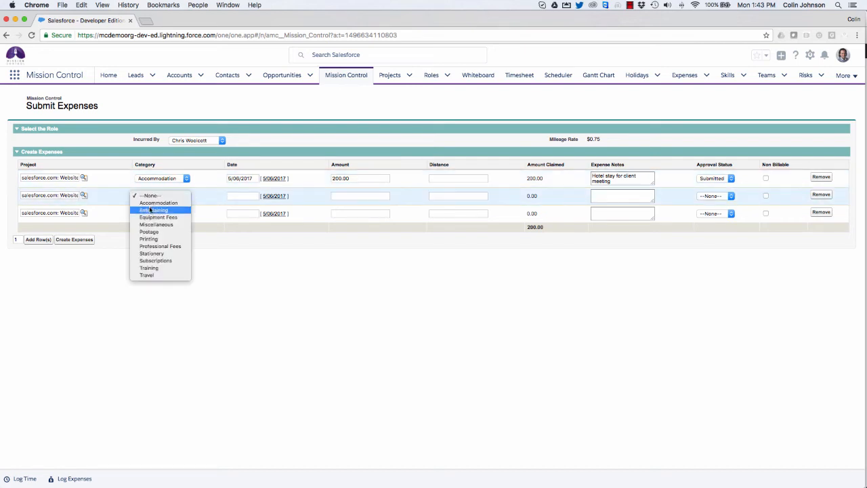
click(151, 211)
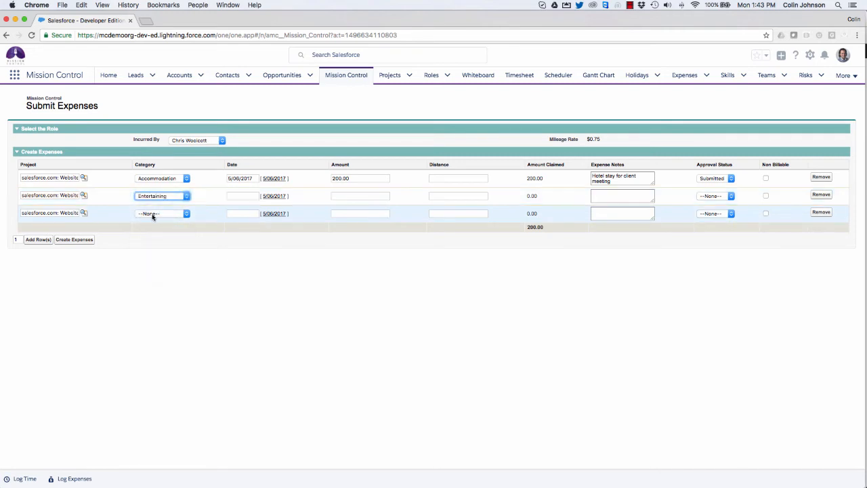
click(161, 214)
click(146, 292)
Give the Entertaining expense an amount of 50, the note "Lunch with client" and the approval status Submitted
click(335, 195)
text(50)
click(623, 196)
text(Lunch with client)
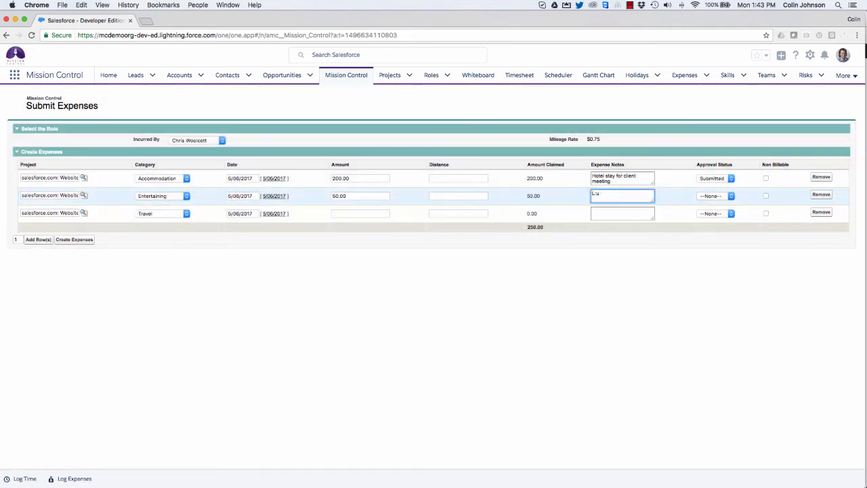
key(Tab)
key(s)
Give the Travel expense a distance of 65, the note "Travel to meeting with client" and the approval status Submitted
click(451, 211)
text(65)
click(603, 212)
text(Travel to meeting with client)
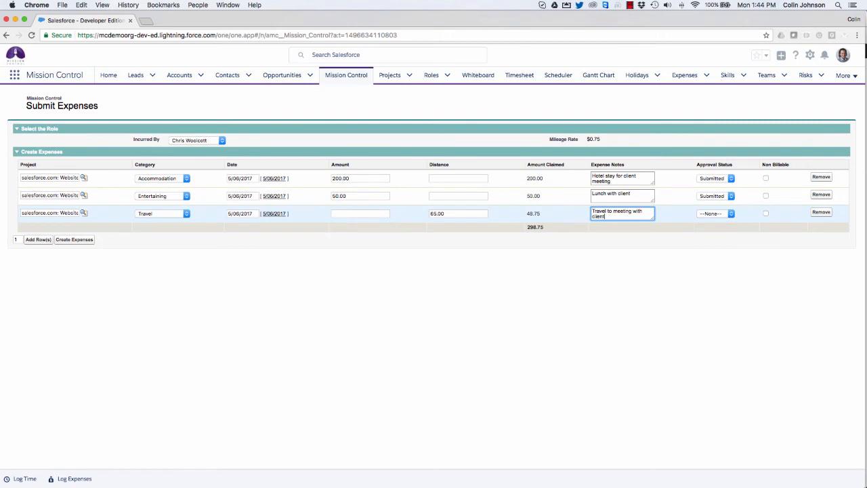
key(Tab)
key(s)
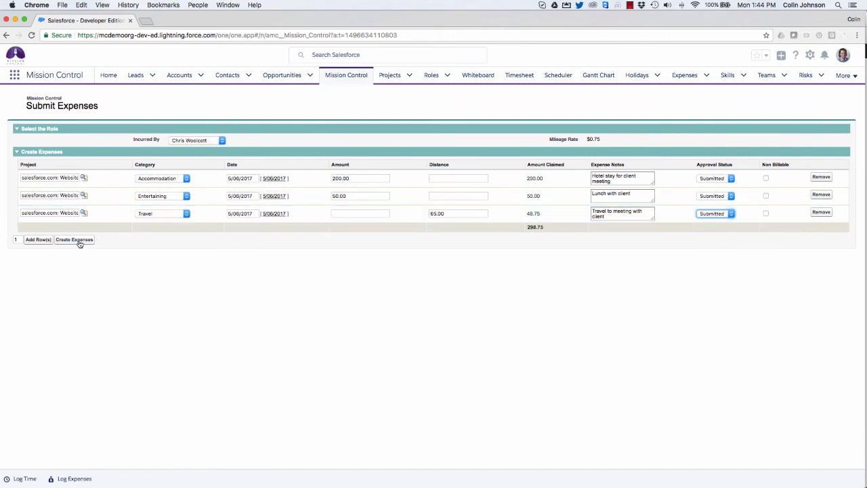
Create the three entered expenses and open the salesforce.com: Website Build opportunity
click(75, 239)
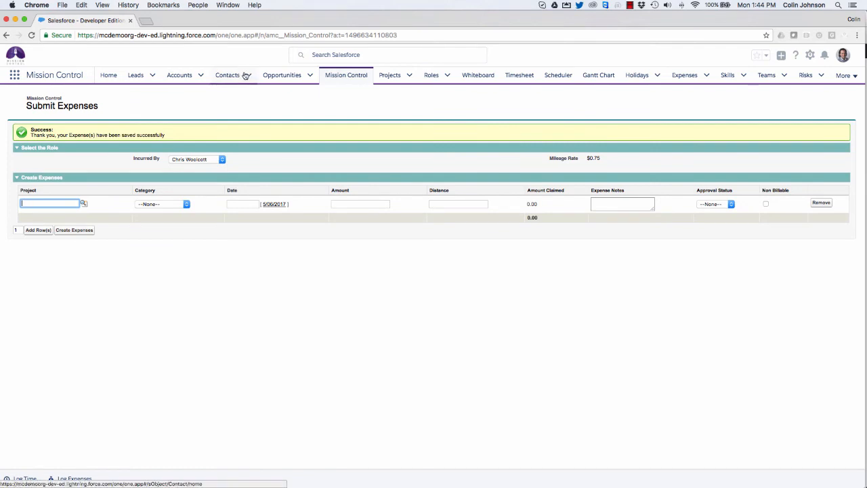
click(310, 75)
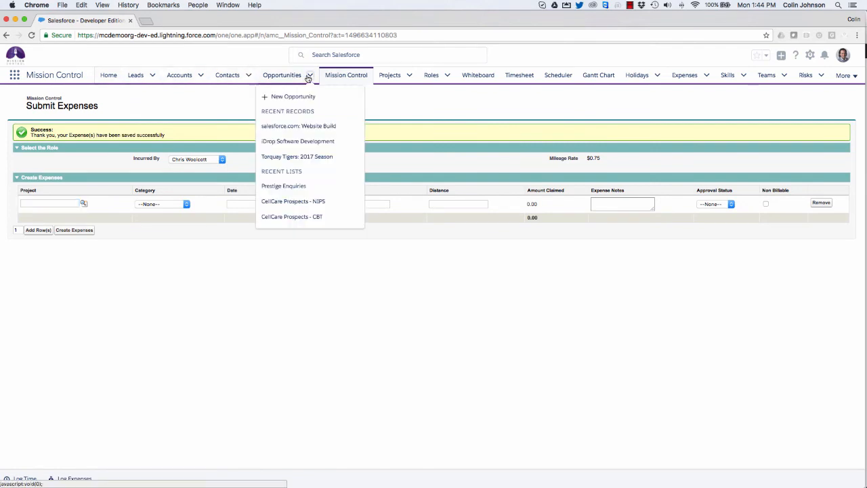
click(273, 128)
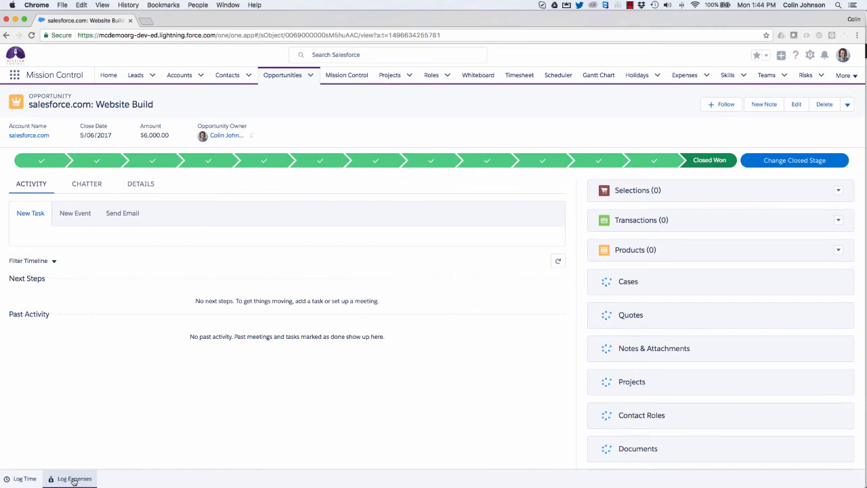
Start a quick expense log for the salesforce.com: Website Build project with the category Travel
click(74, 479)
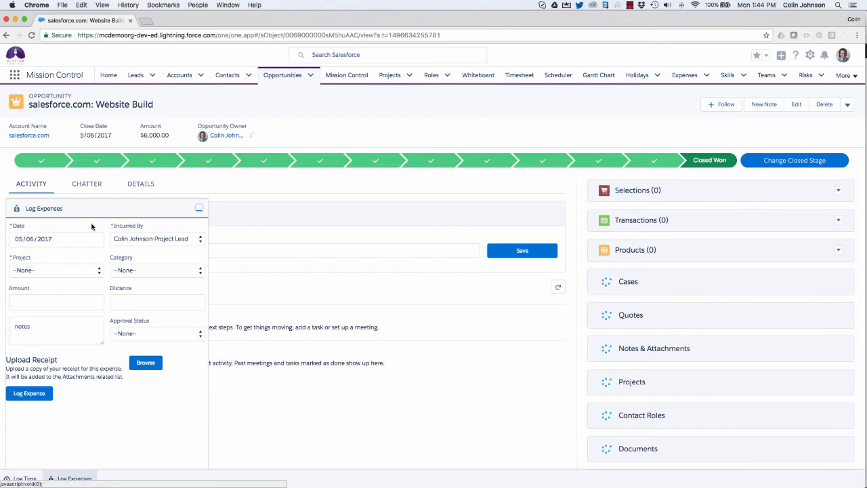
click(34, 271)
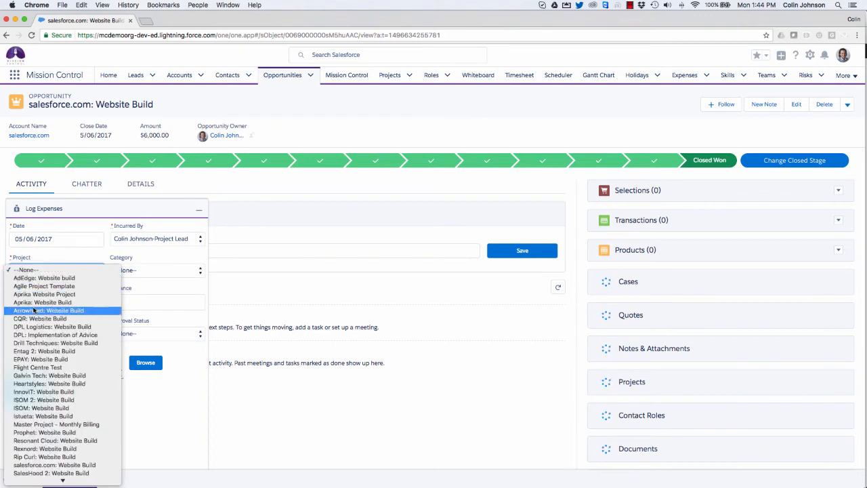
click(47, 465)
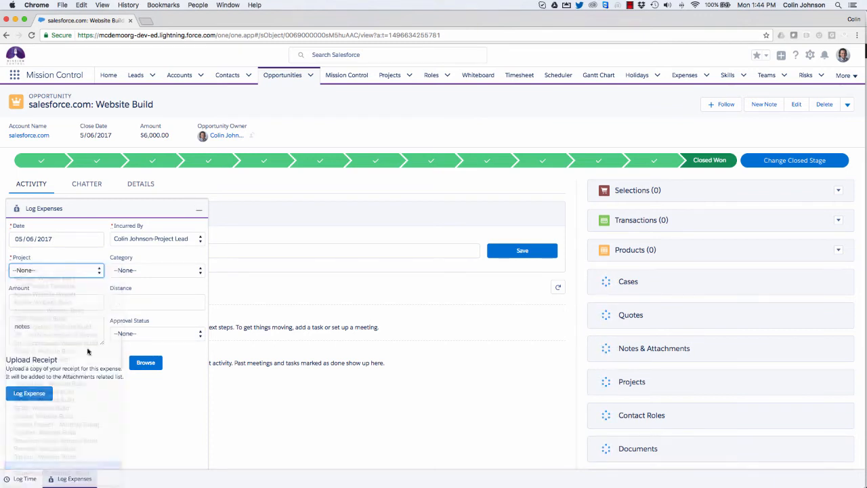
click(128, 270)
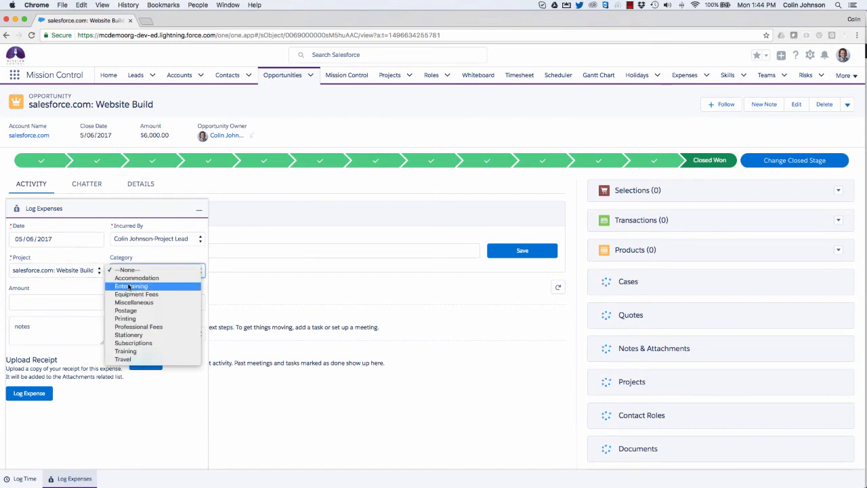
click(128, 359)
Give the expense an amount of 50, the note "train ticket" and the approval status Submitted, and log it without a receipt
click(23, 303)
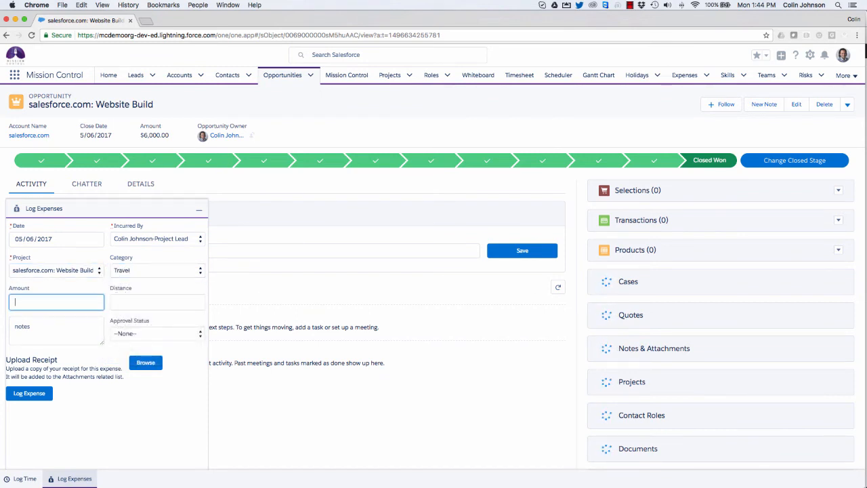
text(50)
click(60, 328)
text(train ticket)
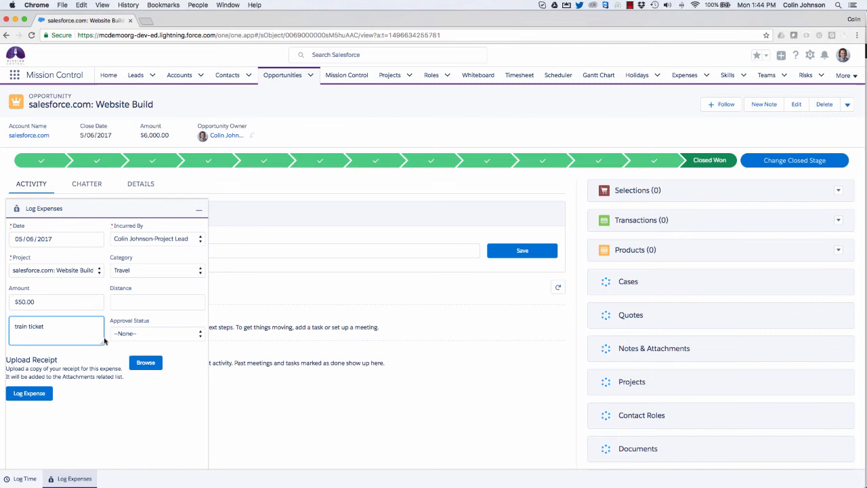
click(148, 335)
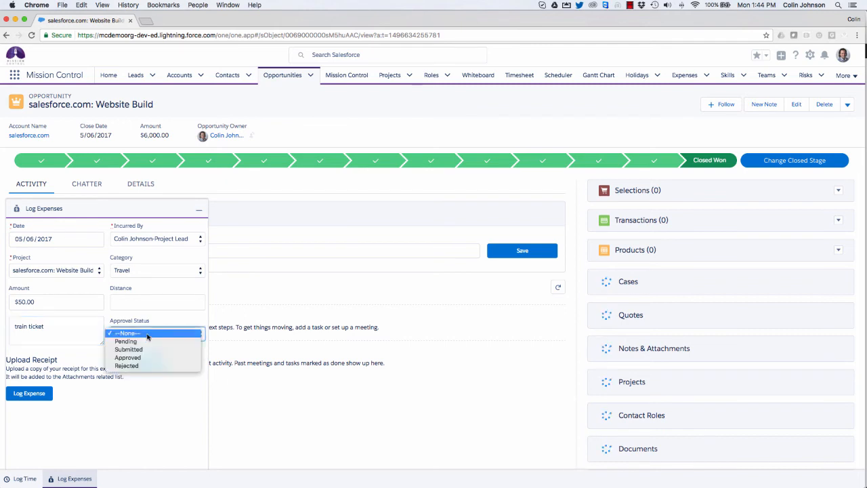
click(139, 350)
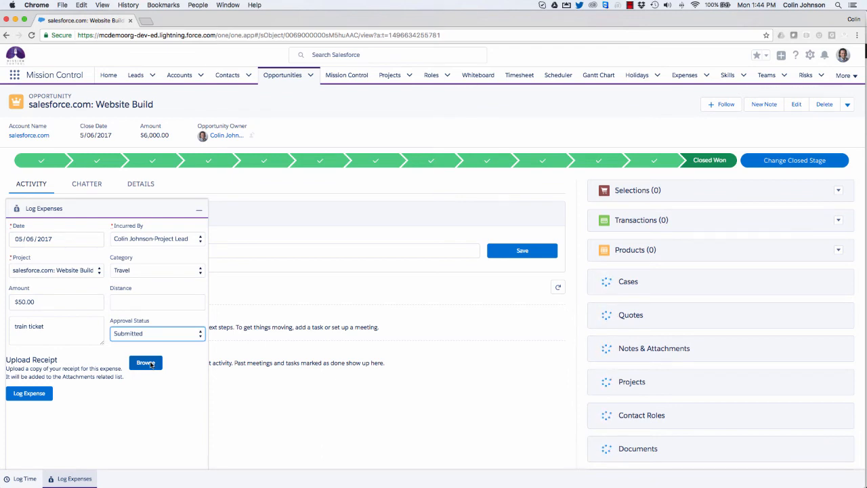
click(29, 394)
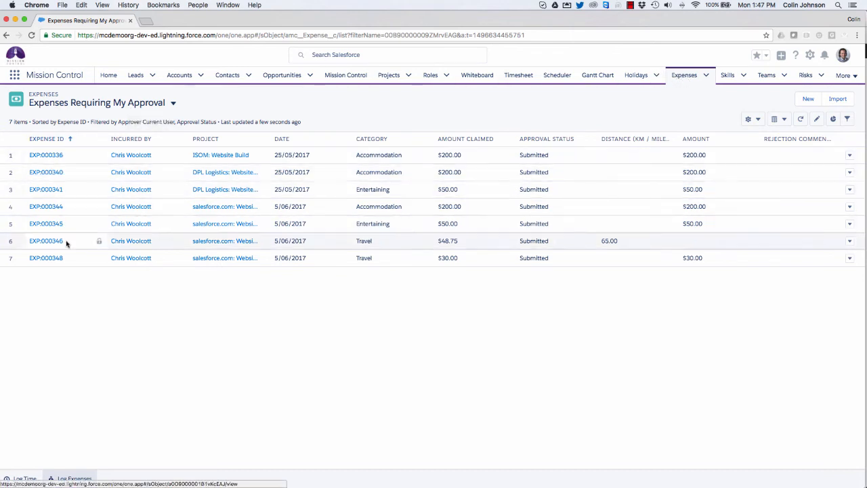
Set the salesforce.com Entertaining and Accommodation expenses dated 5/06/2017 to Approved, save the changes and refresh the approval list
double_click(545, 225)
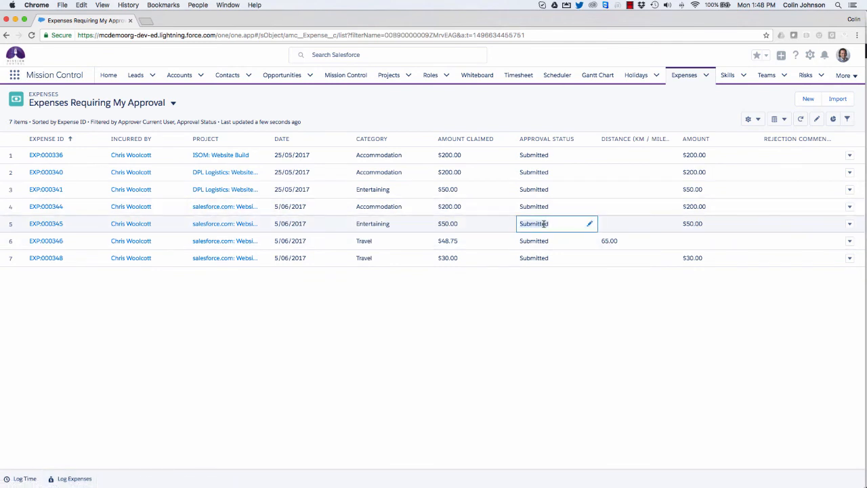
click(544, 223)
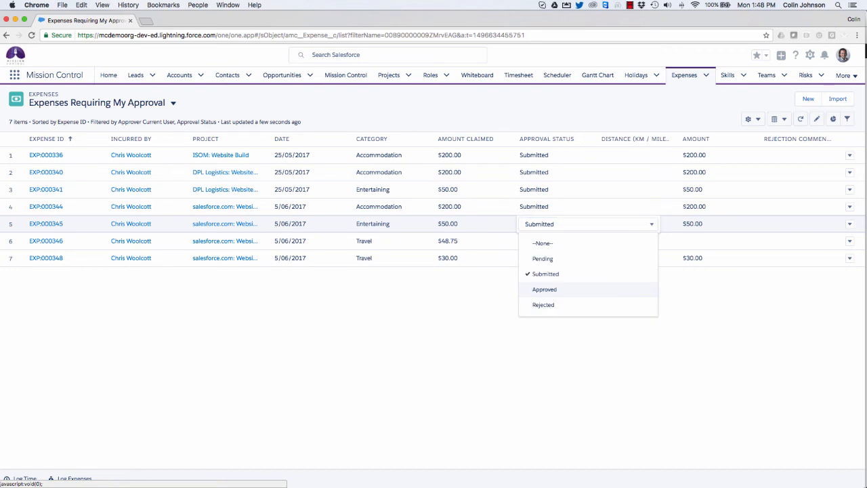
click(536, 289)
double_click(541, 207)
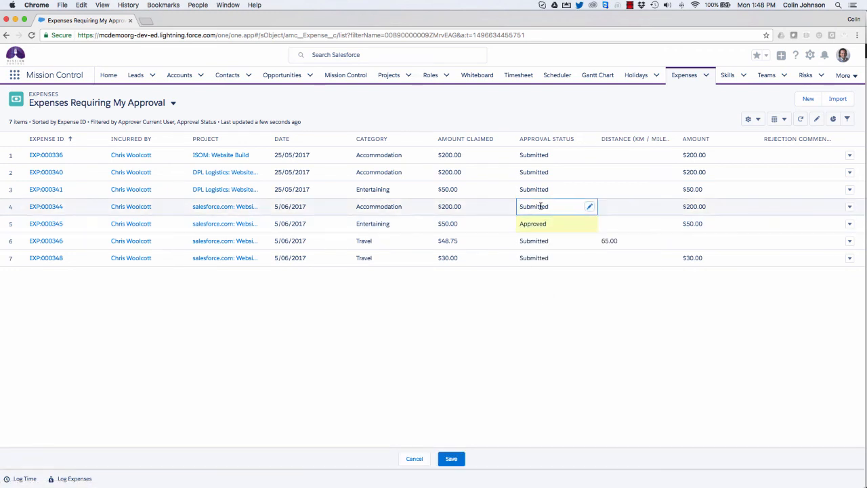
click(541, 207)
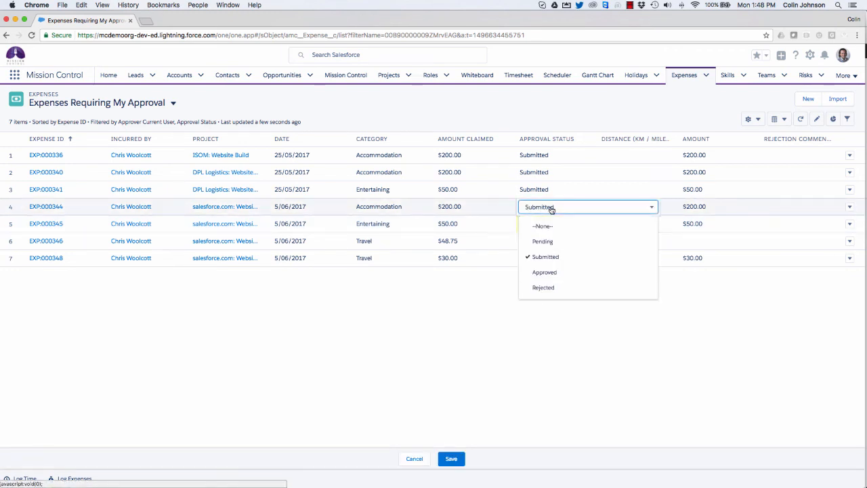
click(546, 272)
click(451, 458)
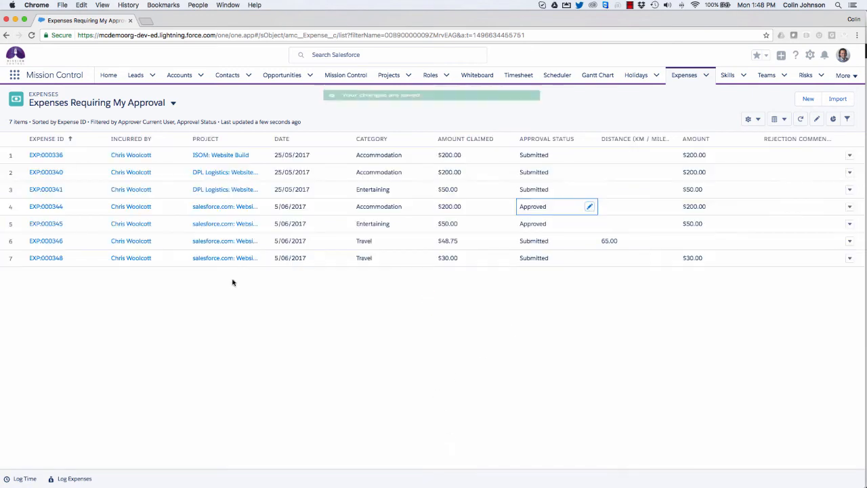
click(801, 121)
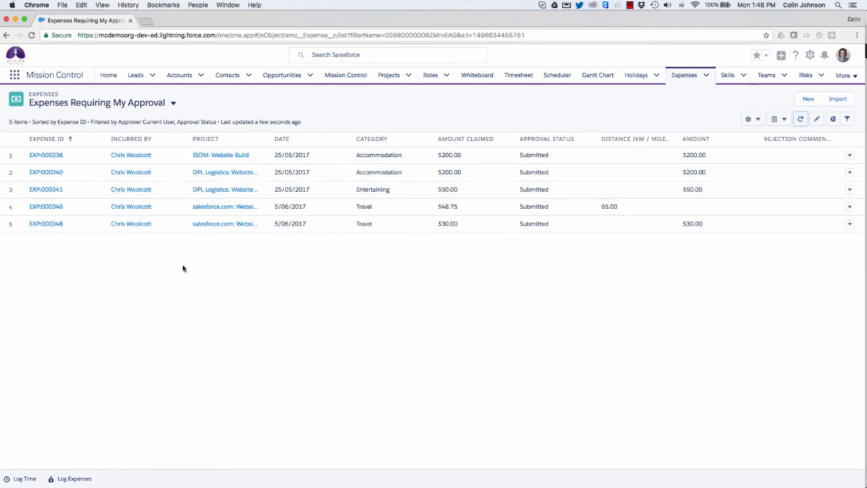
View the receipt image attached to the $30.00 Travel expense of the salesforce.com project
click(47, 226)
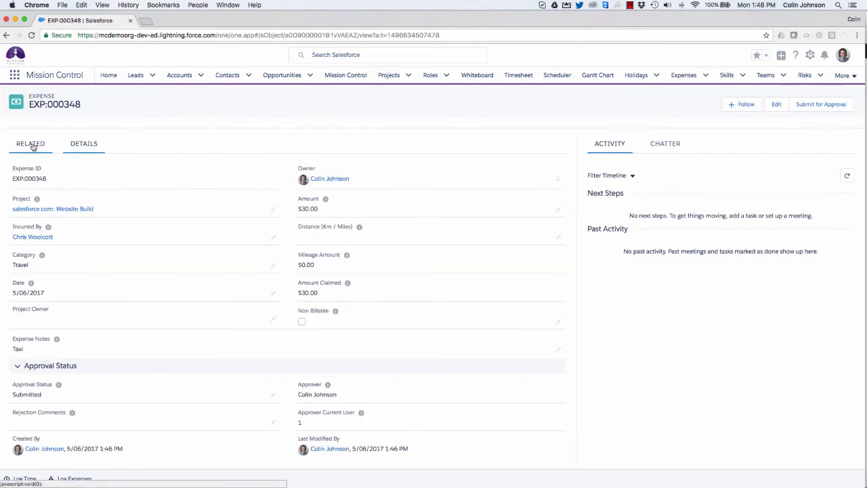
click(31, 144)
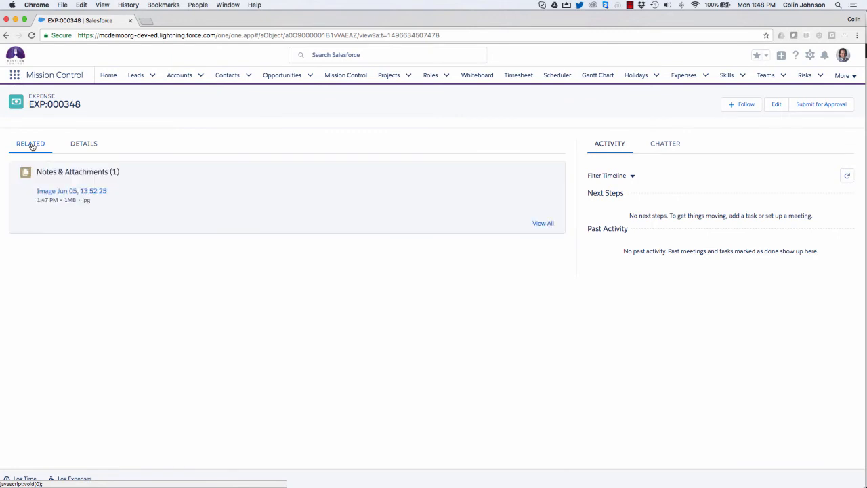
click(60, 195)
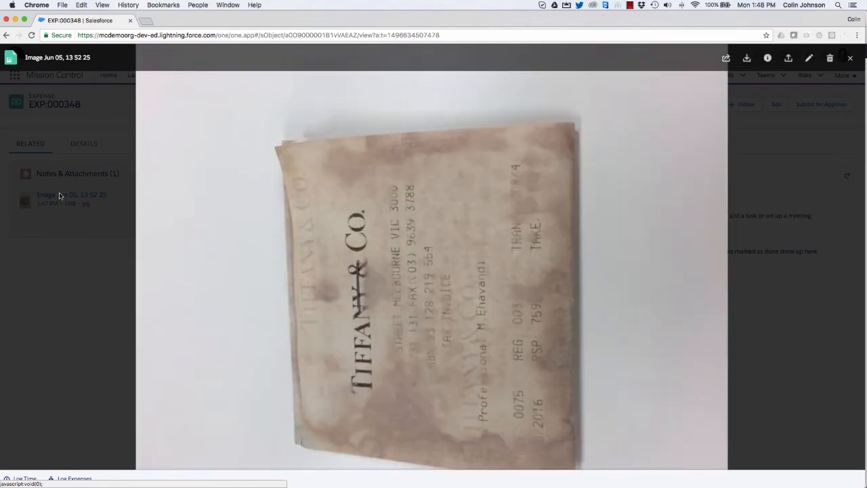
key(Escape)
Open the salesforce.com: Website Build project and review its expense summary charts and expense list
click(410, 76)
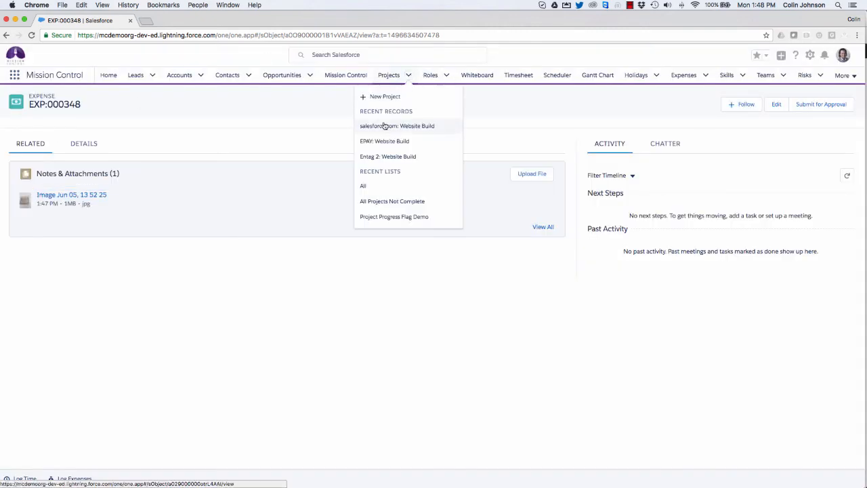
click(383, 126)
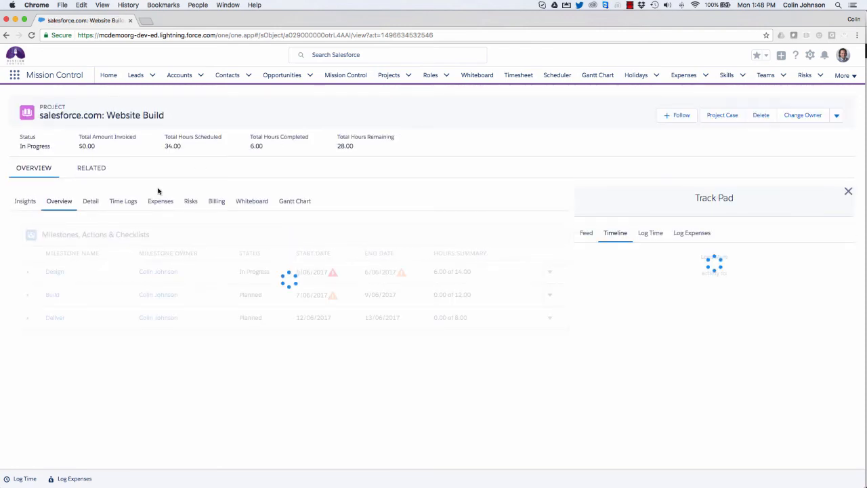
click(160, 202)
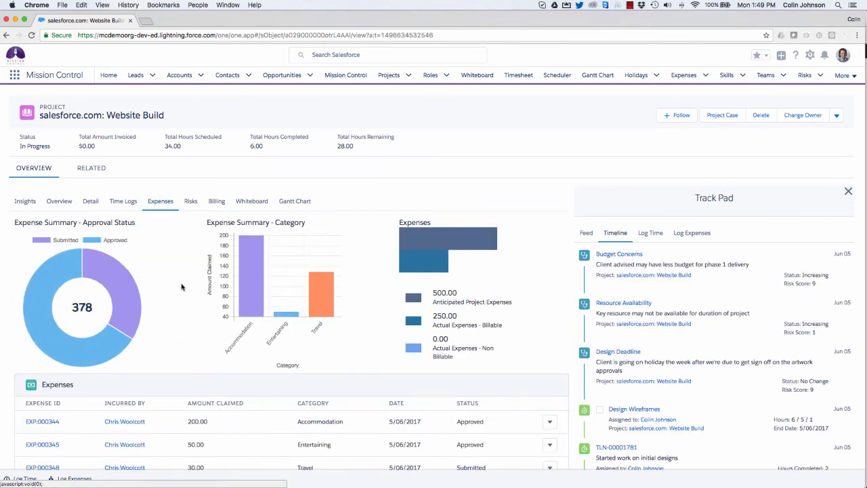
scroll(182, 287, down, 1)
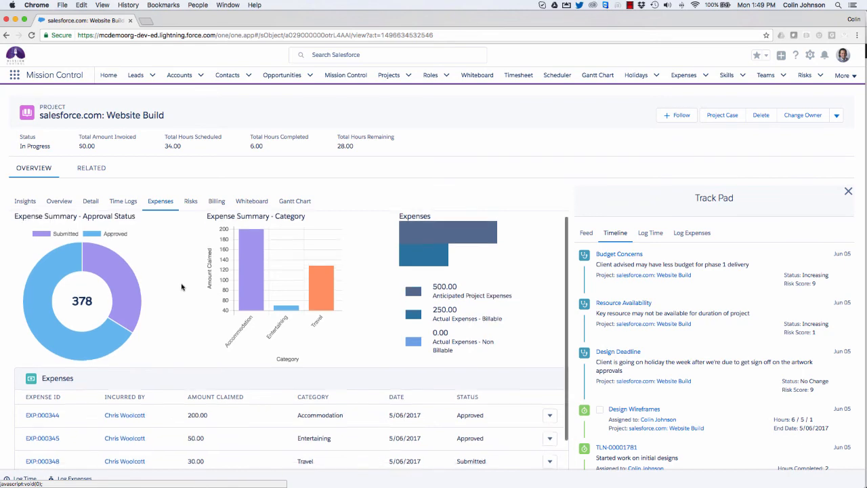
scroll(181, 287, down, 3)
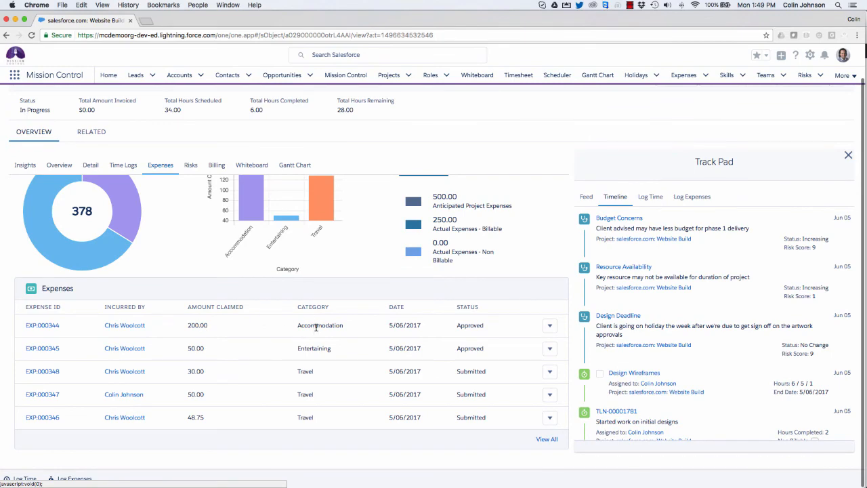
scroll(352, 381, up, 1)
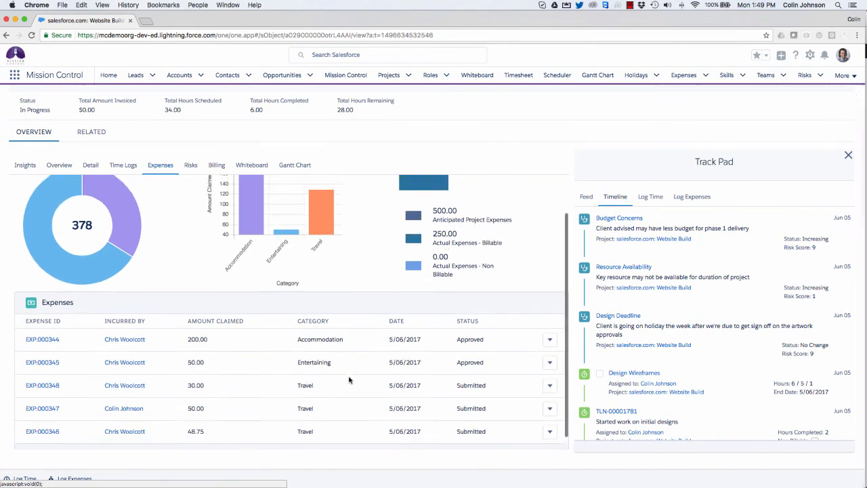
scroll(349, 379, up, 5)
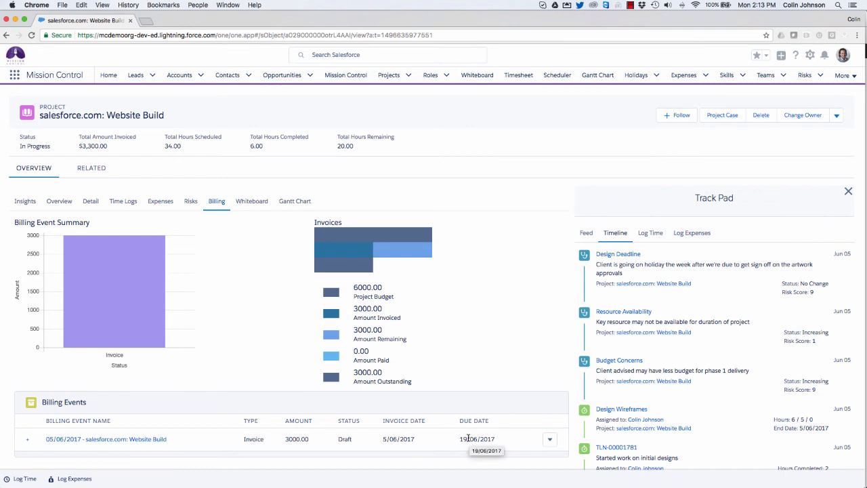
Expand the project's draft 05/06/2017 billing event to view its line items and open its record
scroll(467, 438, down, 1)
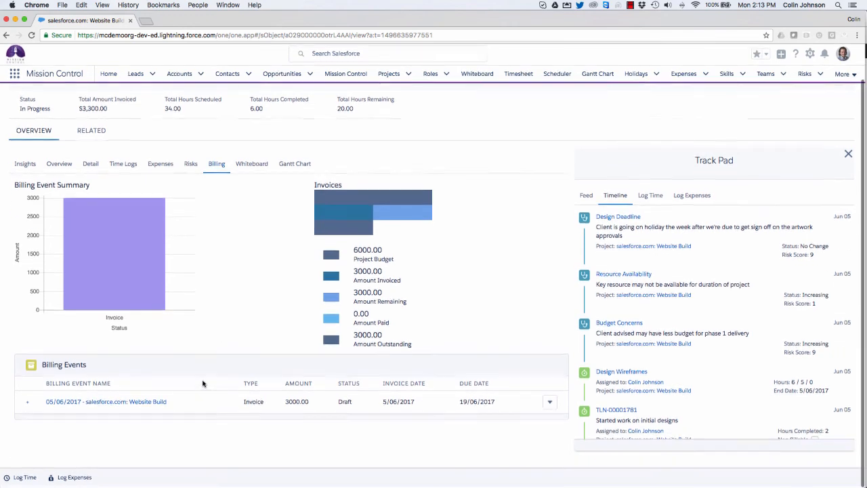
click(28, 406)
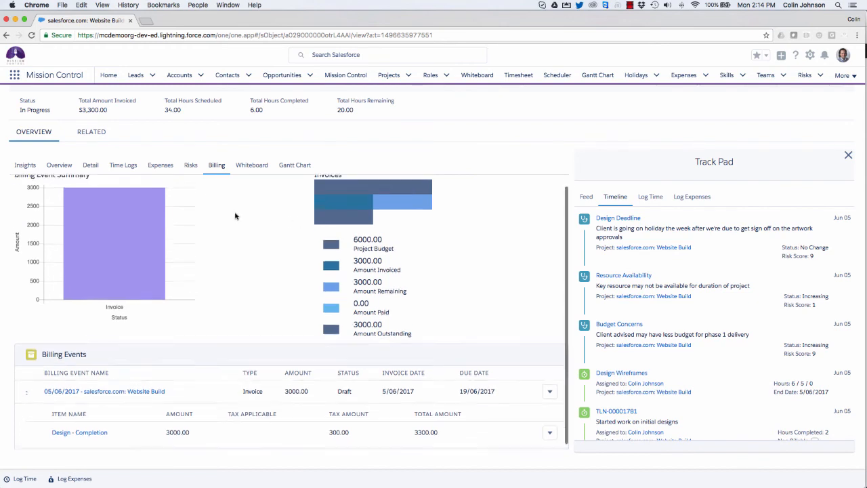
click(78, 398)
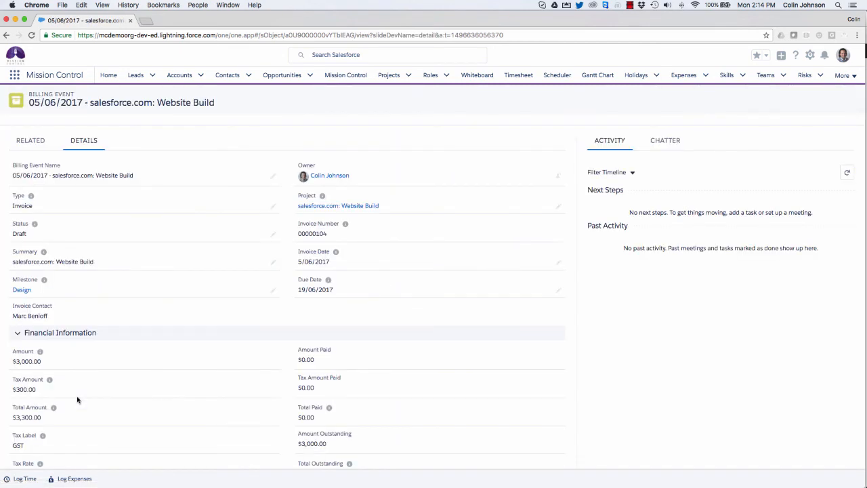
Review the billing event's financial details and view its invoice PDF in a separate browser tab
scroll(202, 269, down, 1)
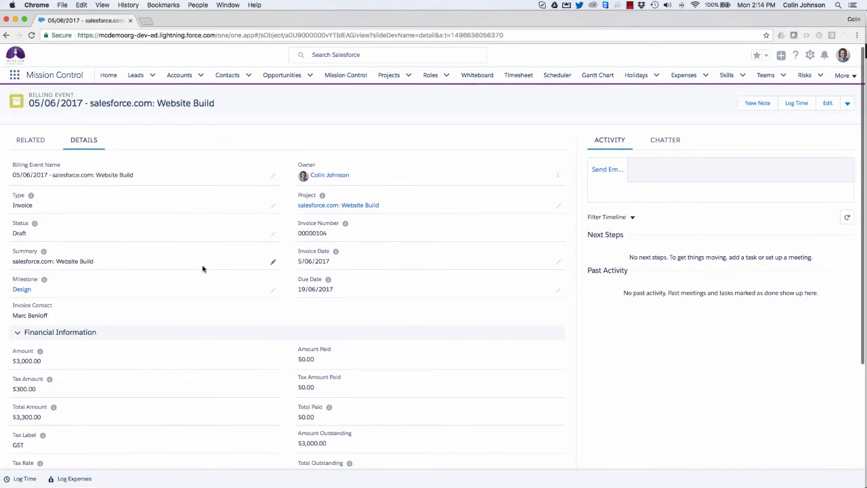
scroll(203, 269, down, 5)
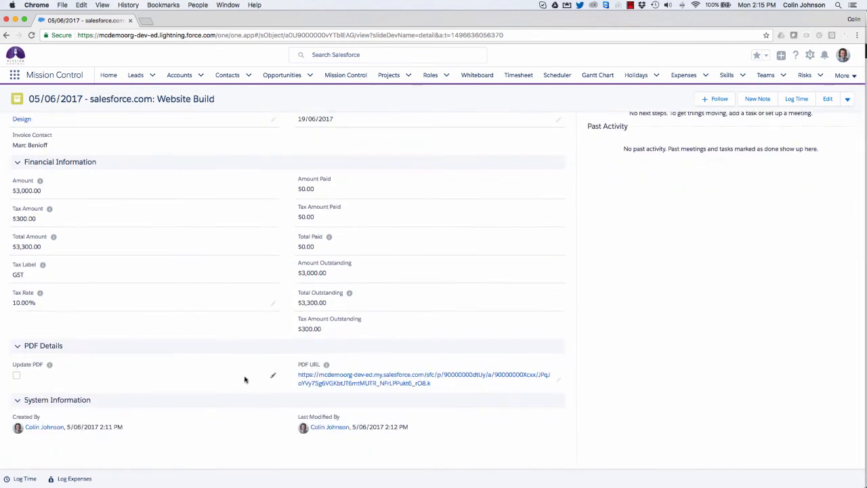
super+click(319, 379)
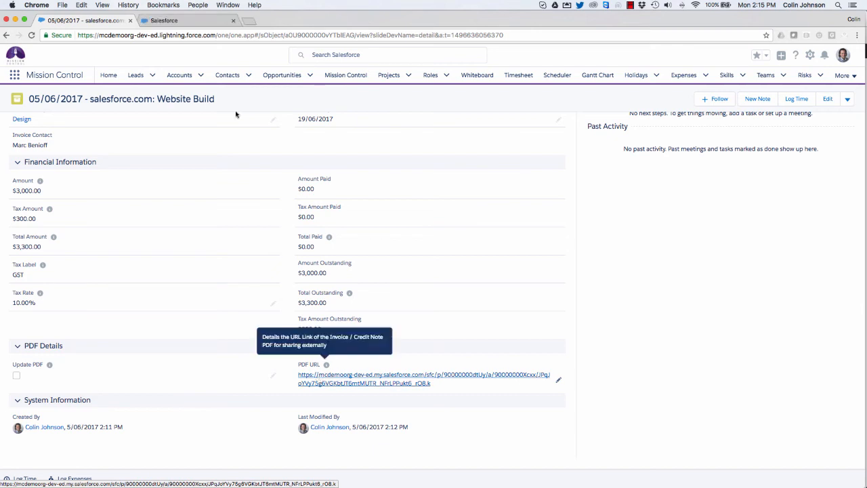
click(190, 21)
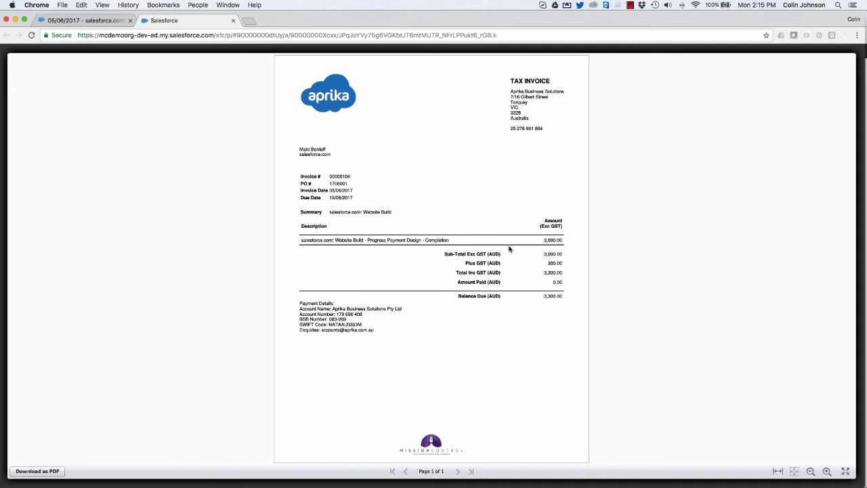
Close the invoice PDF and return to the 05/06/2017 salesforce.com: Website Build billing event record
click(40, 470)
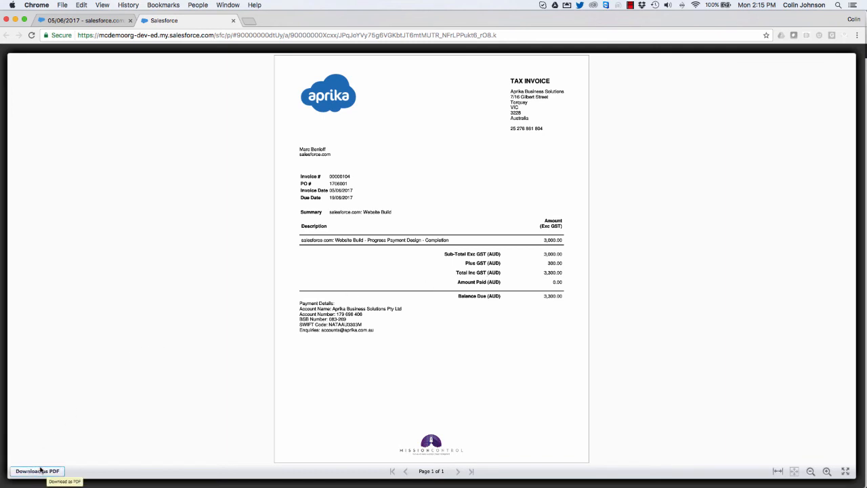
click(233, 20)
scroll(127, 232, up, 5)
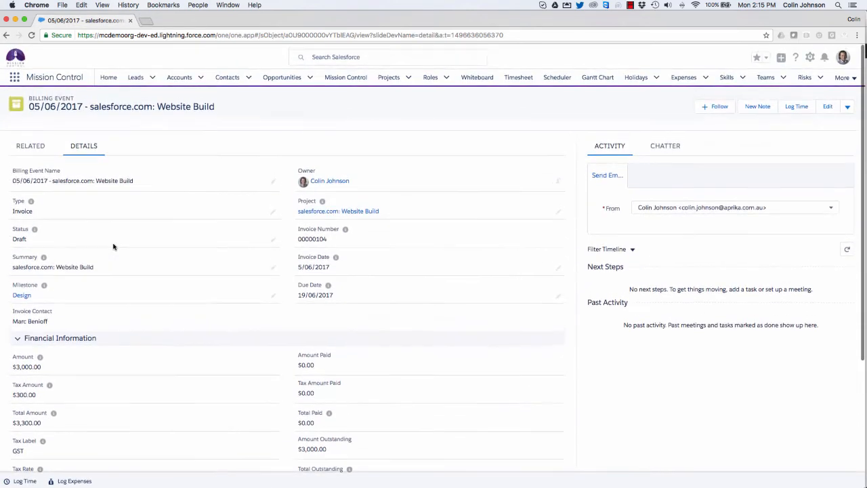
Record a billing payment named Full Payment on the billing event, dated 5/06/2017, with amount 3,300 and reference XYZ
click(28, 147)
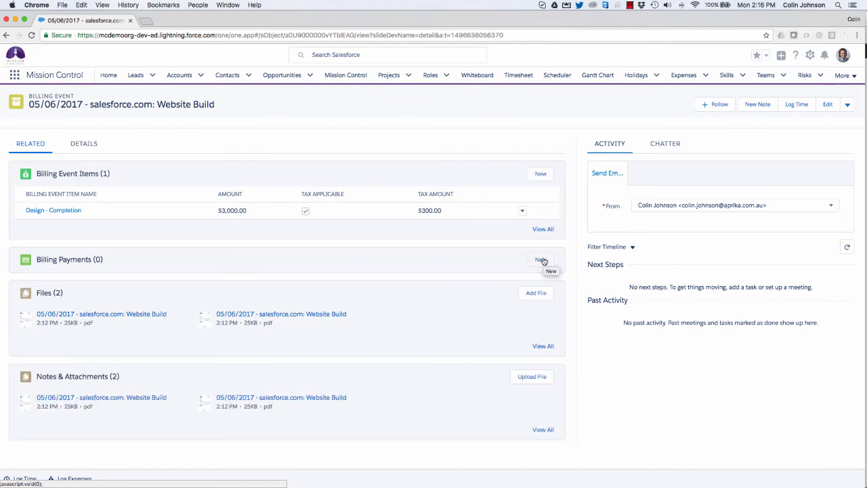
click(542, 260)
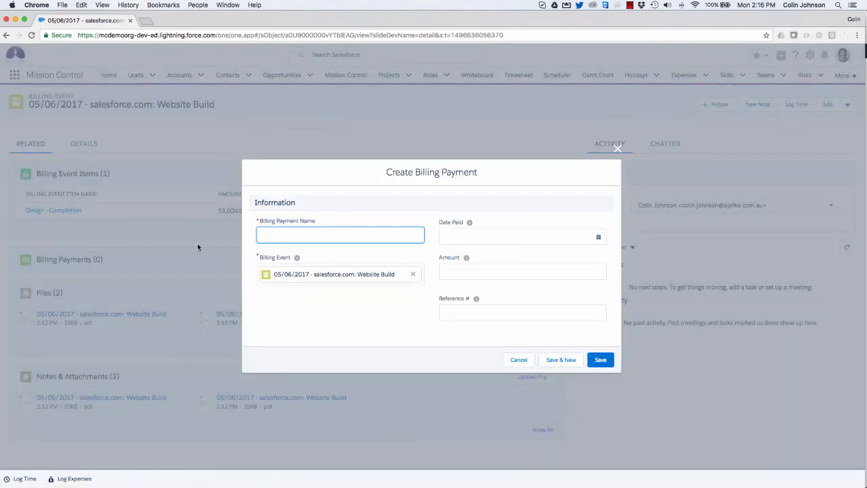
text(Full Payment)
key(Tab)
key(Tab)
click(468, 304)
click(477, 272)
text(3,)
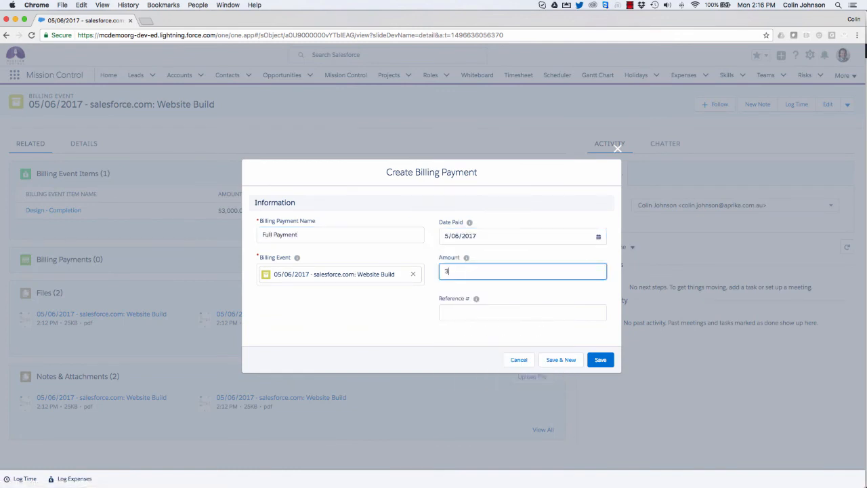
text(300)
key(Tab)
text(XYZ)
click(601, 360)
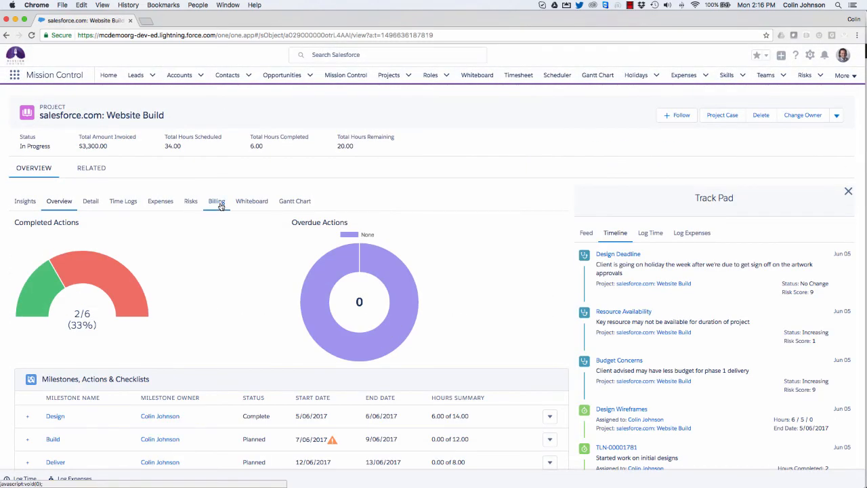
Review the salesforce.com: Website Build project's billing charts and expand its 05/06/2017 billing event to view the line items
click(220, 203)
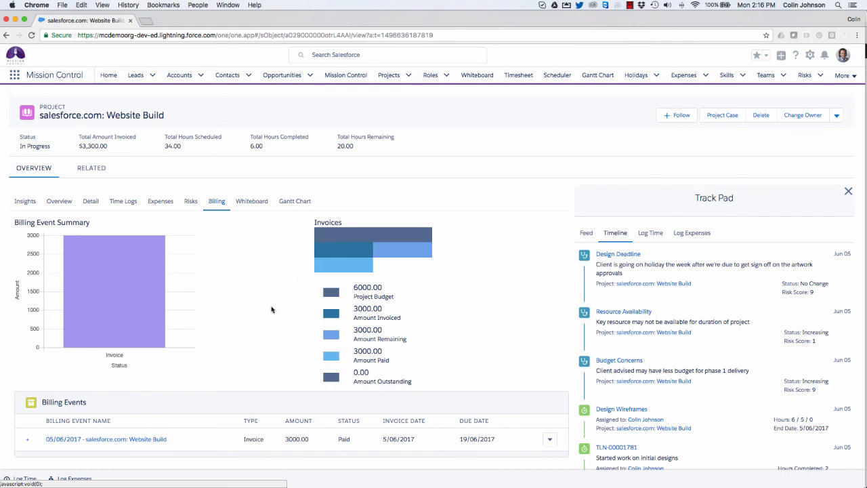
scroll(270, 310, down, 2)
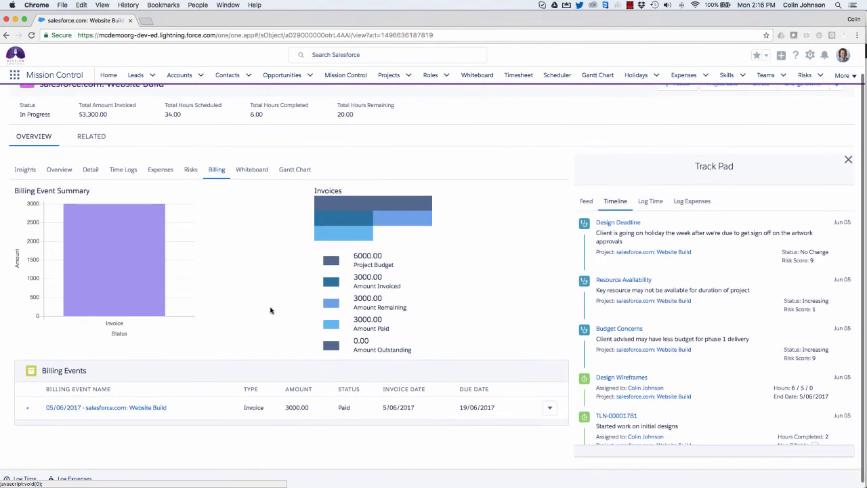
click(28, 410)
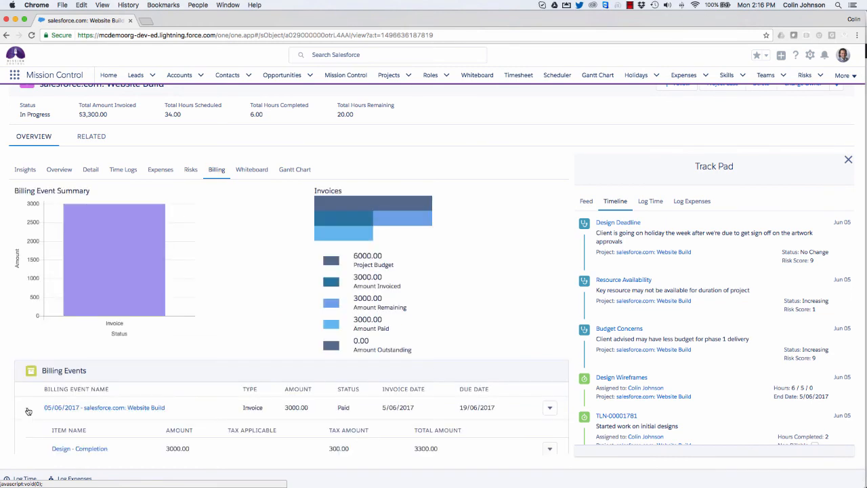
scroll(41, 420, down, 3)
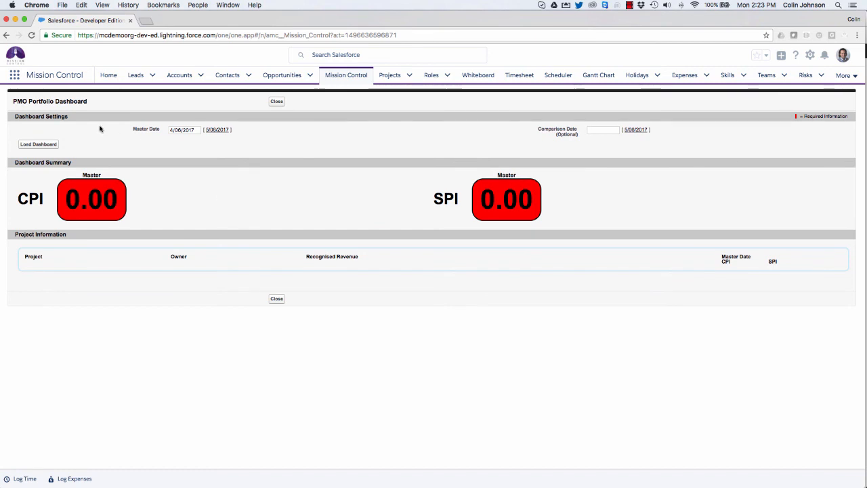
Load the PMO Portfolio Dashboard for master date 4/06/2017 and drill into the Aprika Website Project's Build milestone
click(34, 145)
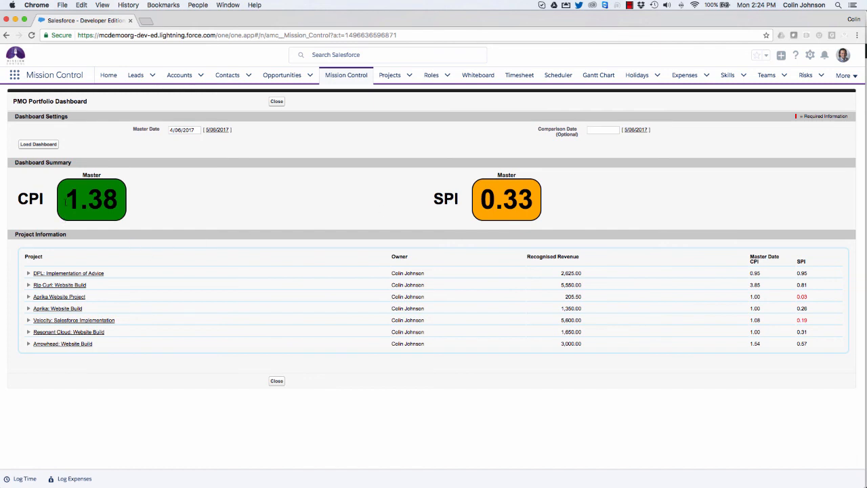
drag(66, 198, 117, 197)
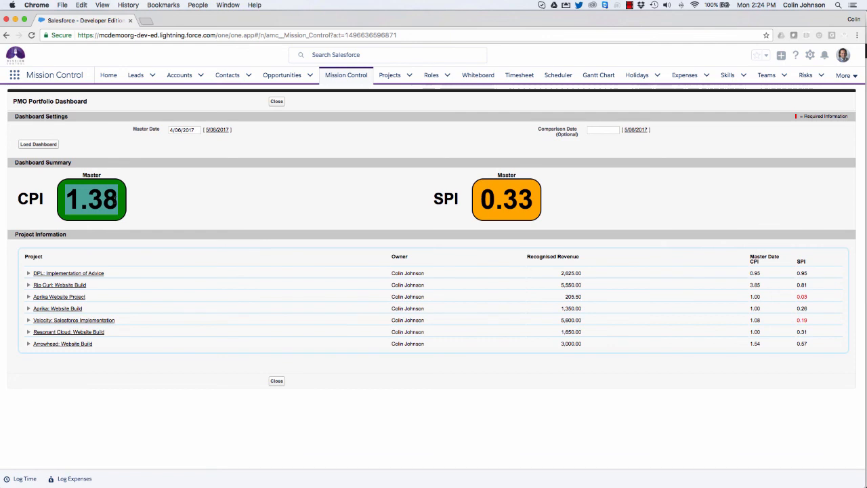
click(115, 198)
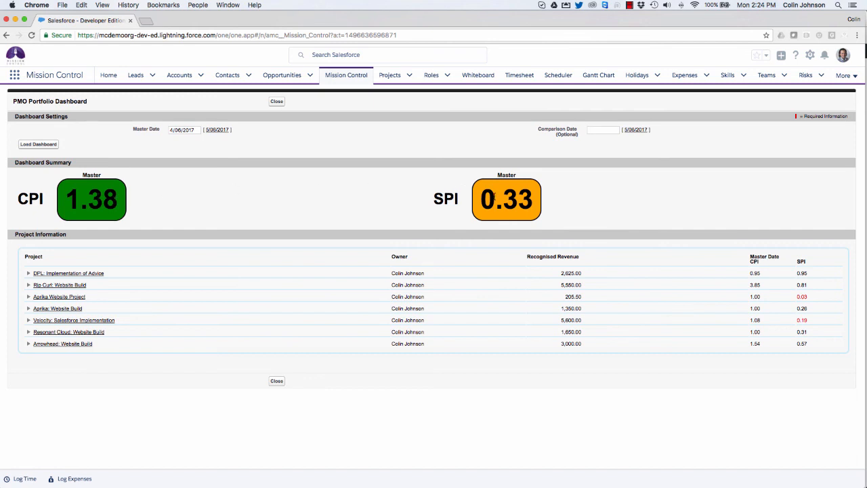
click(28, 298)
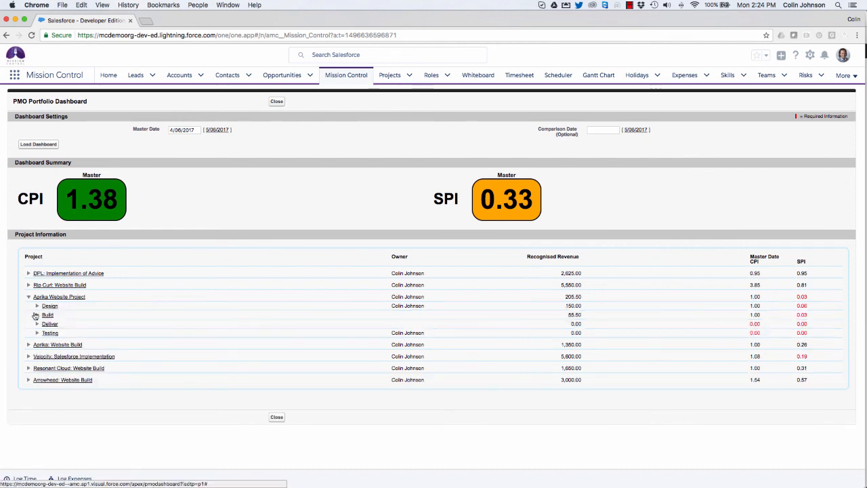
click(37, 316)
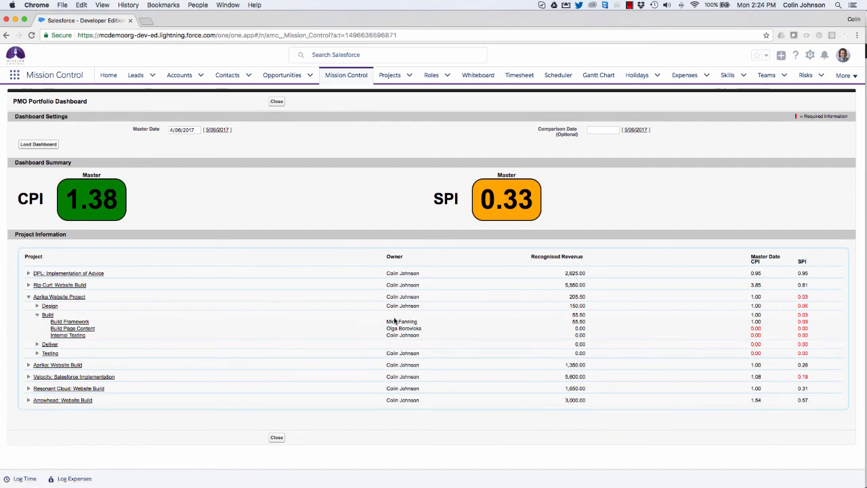
Set the dashboard's comparison date to 18/04/2017 and reload the PMO Portfolio Dashboard
click(595, 130)
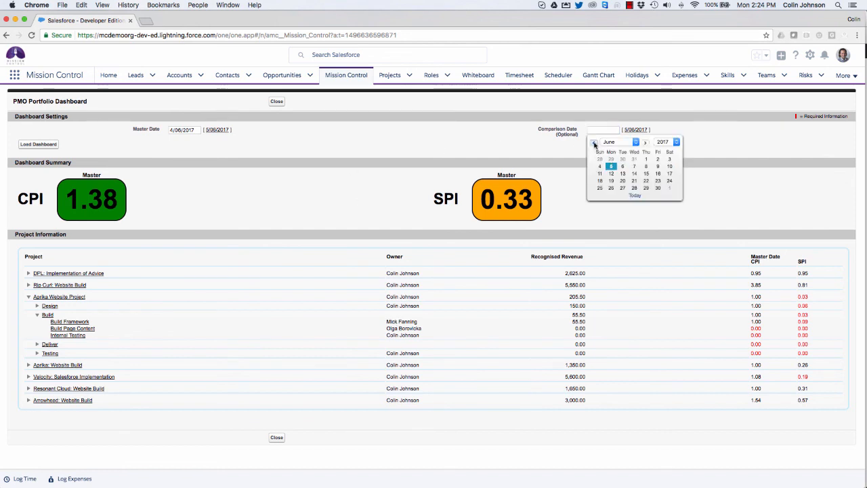
click(595, 144)
click(594, 145)
click(623, 180)
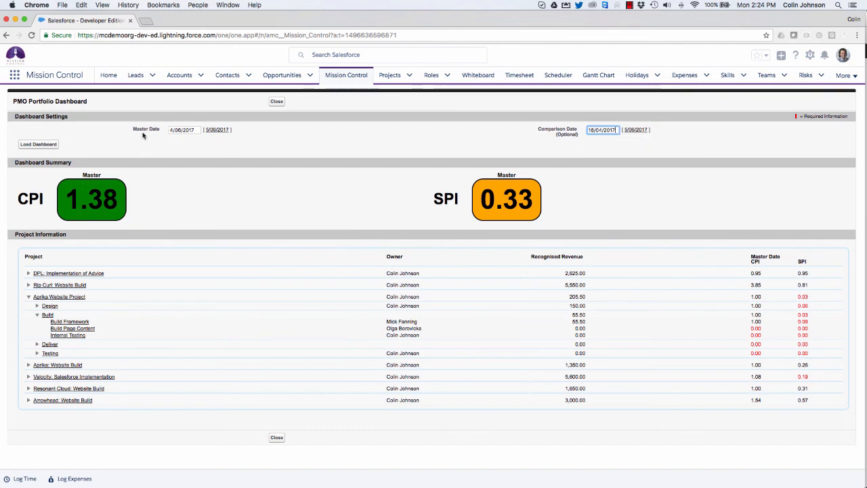
click(26, 144)
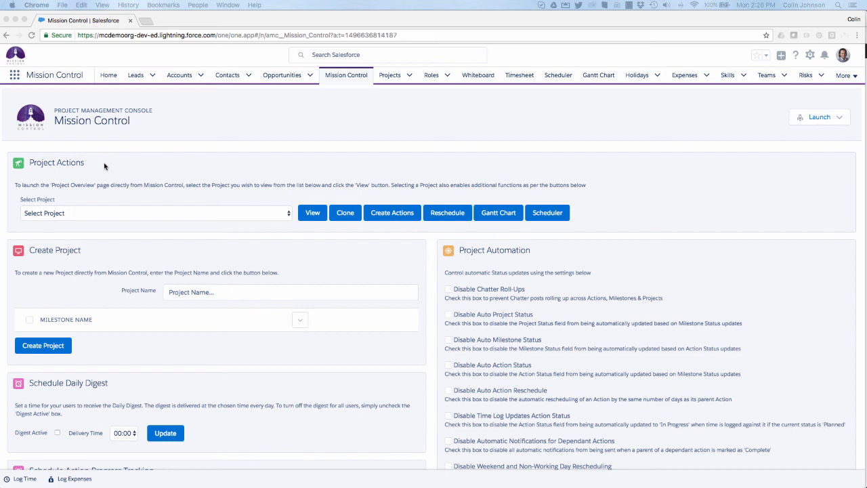
Start cloning the salesforce.com: Website Build project and name the new project Google: Website Build
click(113, 214)
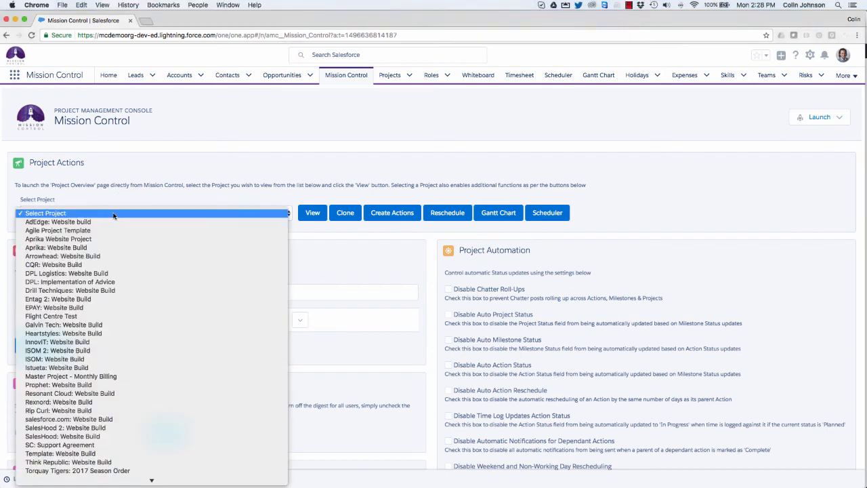
click(74, 420)
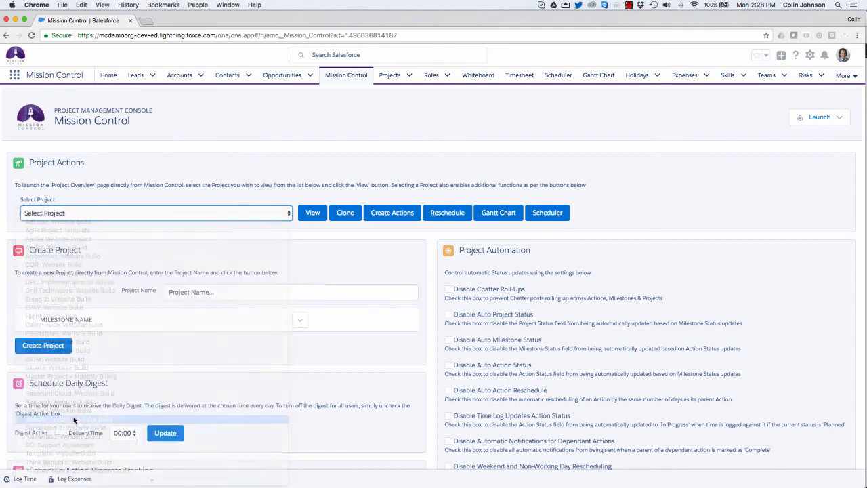
click(344, 215)
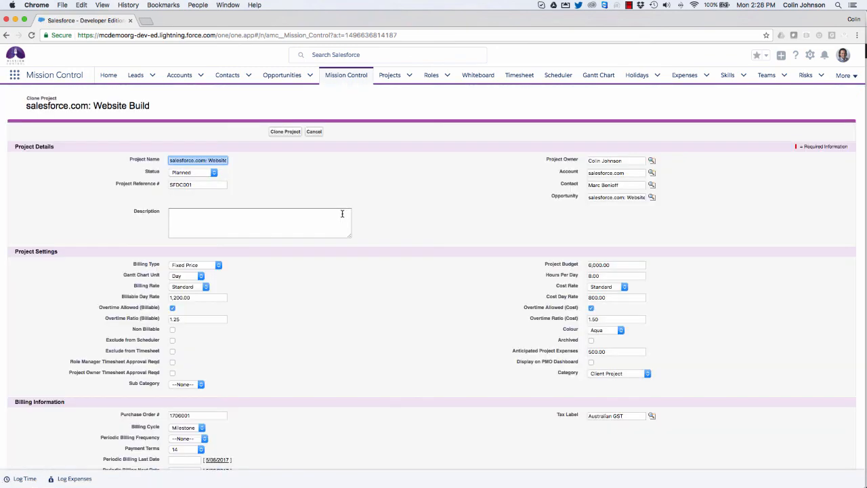
click(206, 160)
double_click(208, 160)
text(Google: Website Build)
Examine the clone form's account details, project settings, billing information, and the Design, Build and Deliver milestones with their actions
drag(637, 173, 570, 174)
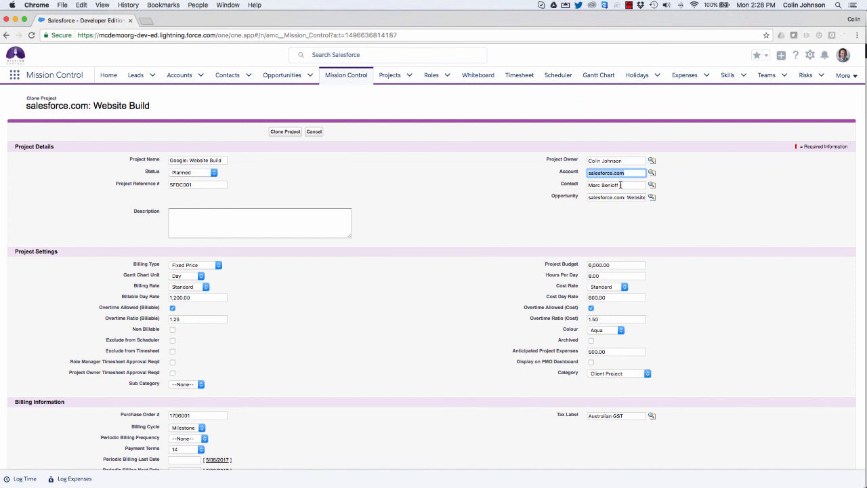
click(465, 227)
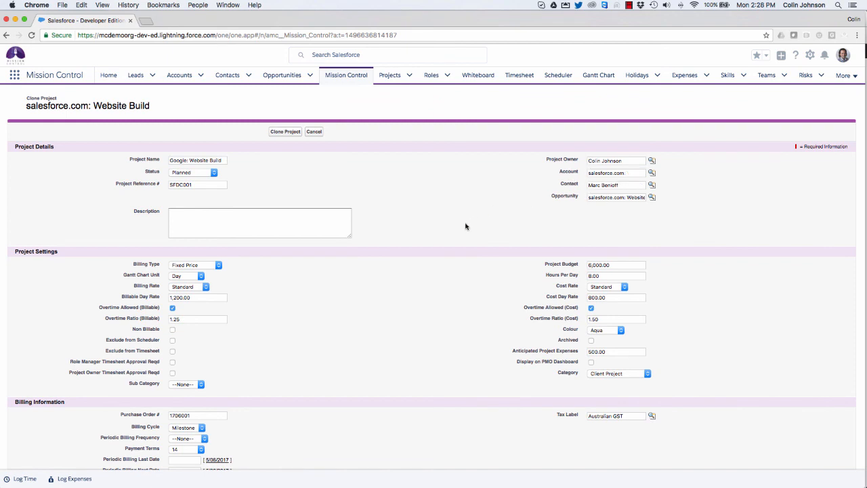
scroll(465, 226, down, 3)
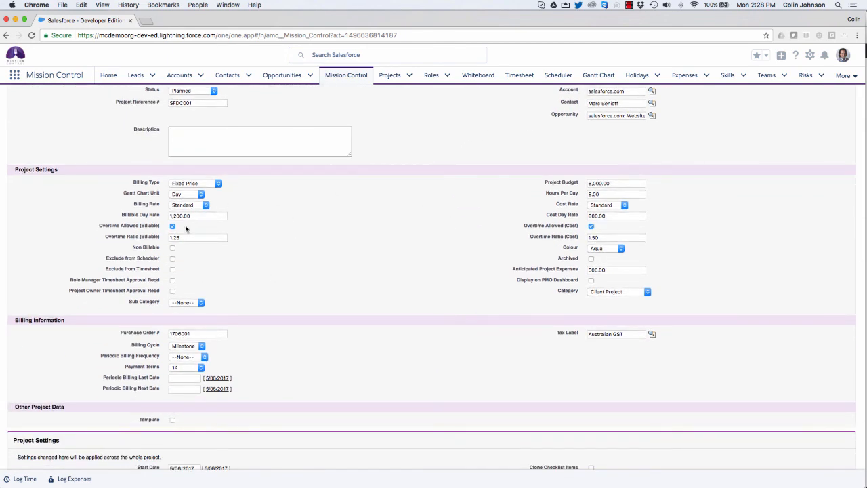
scroll(348, 315, down, 5)
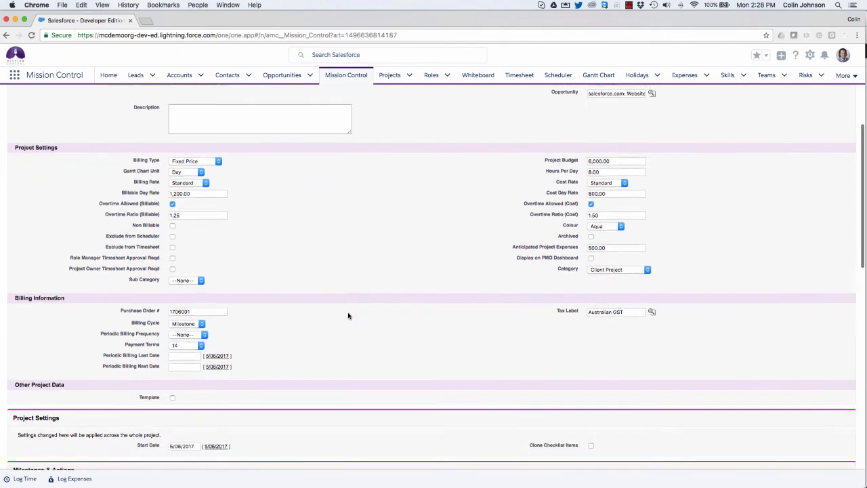
scroll(348, 316, down, 5)
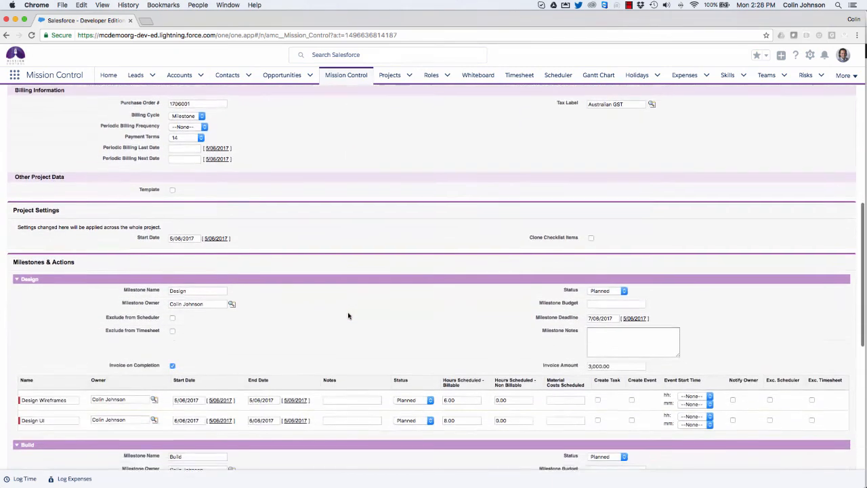
scroll(348, 316, down, 1)
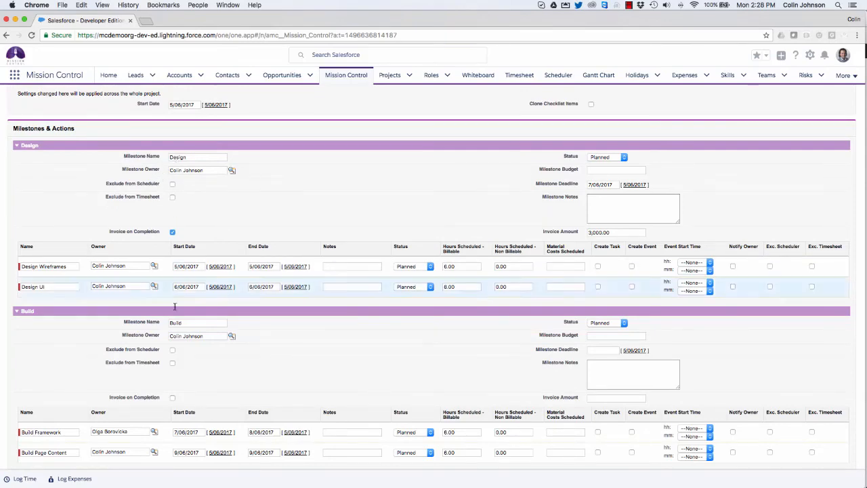
scroll(172, 391, down, 4)
scroll(172, 391, up, 4)
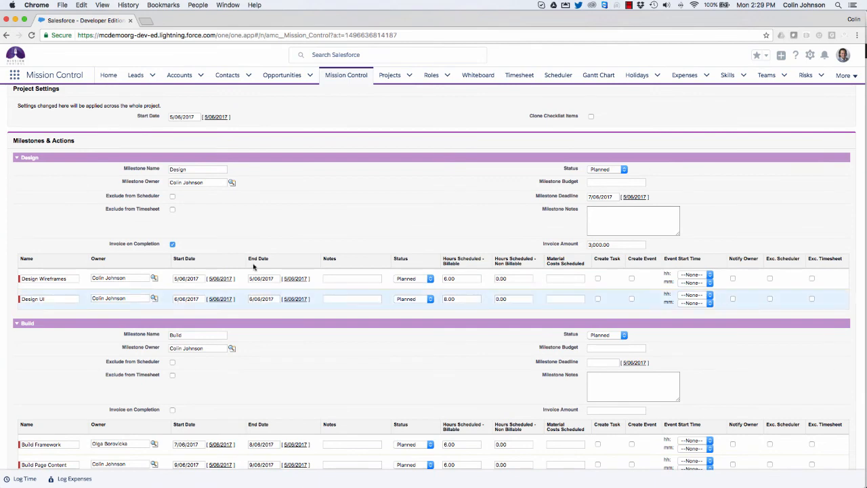
scroll(341, 284, down, 4)
scroll(341, 288, down, 3)
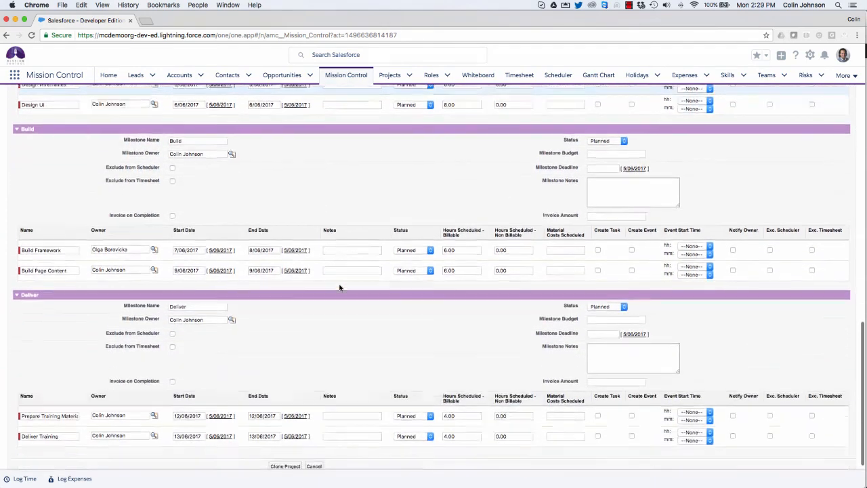
scroll(340, 288, up, 10)
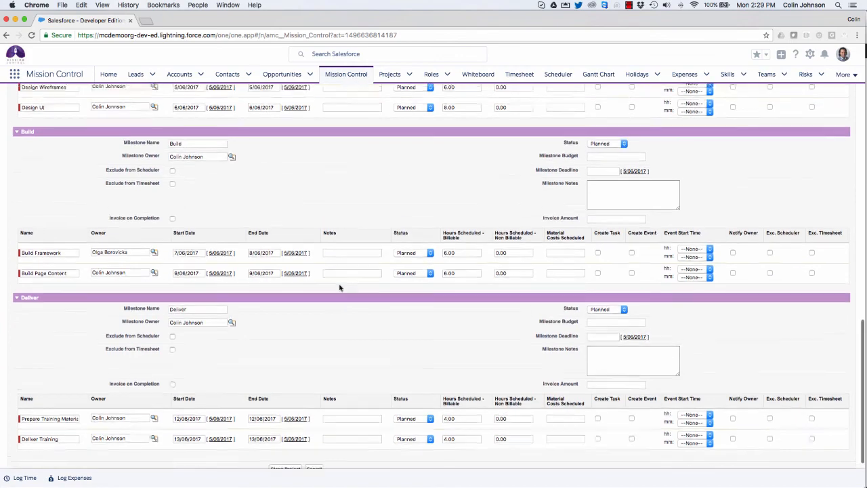
scroll(340, 288, up, 2)
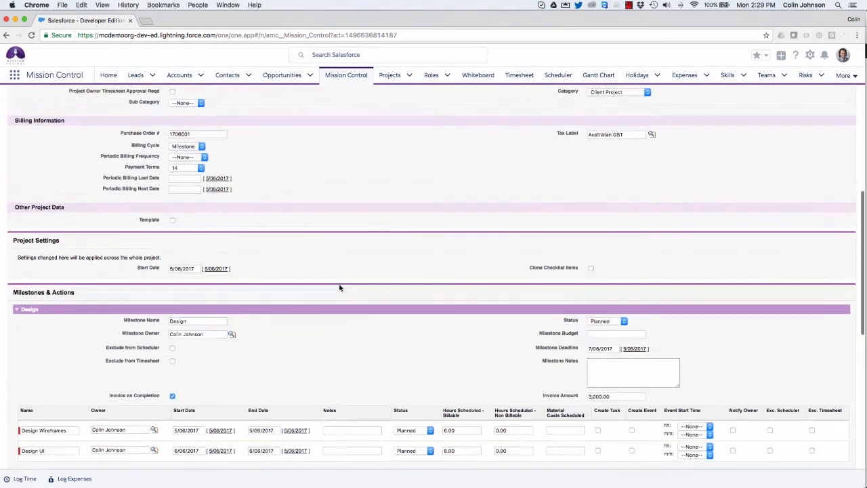
Include checklist items in the clone and set the new project's start date to 19/06/2017
click(591, 269)
click(174, 270)
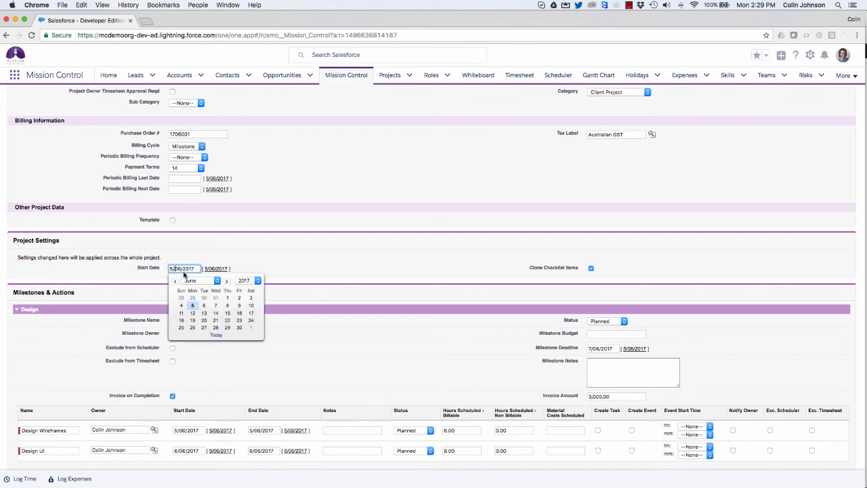
click(193, 321)
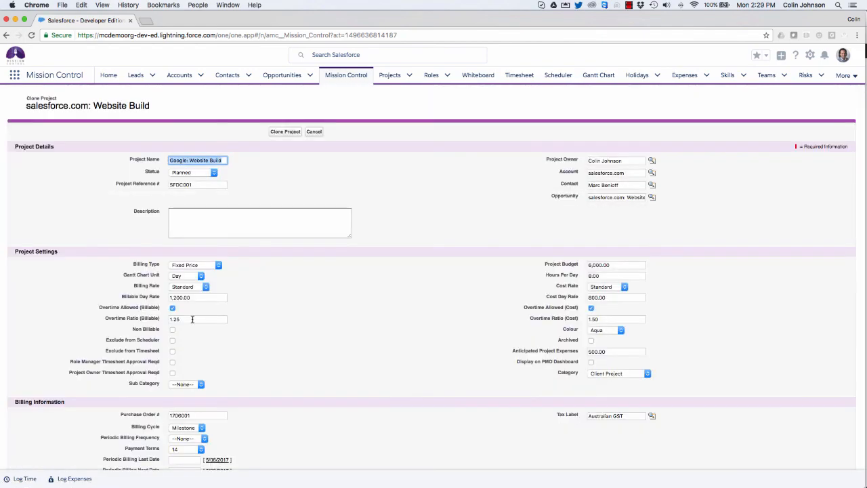
Check the rescheduled milestone and action dates, and create the cloned project
scroll(193, 319, down, 5)
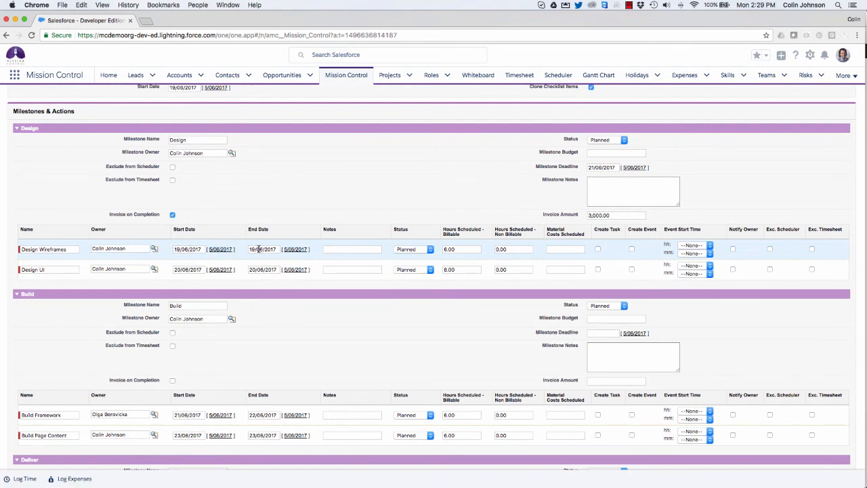
scroll(188, 371, down, 5)
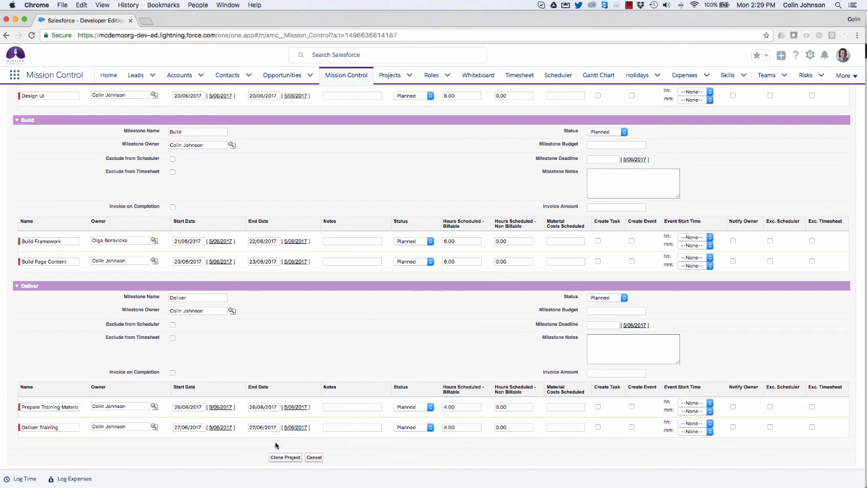
click(279, 458)
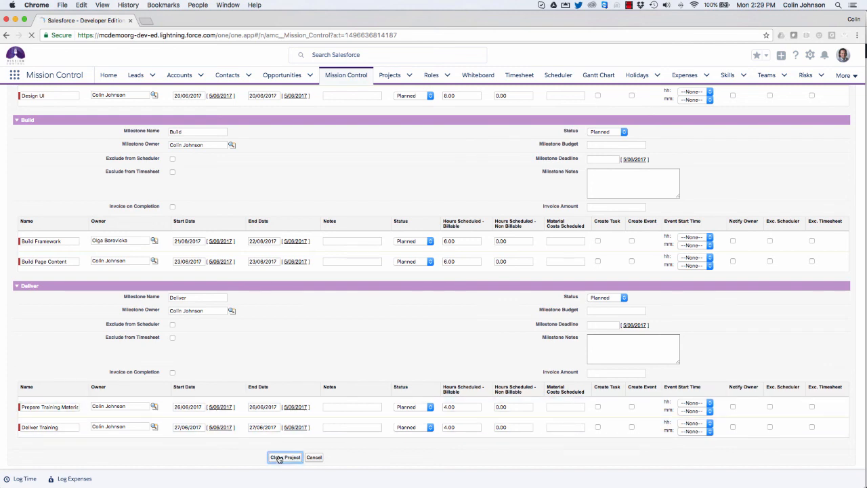